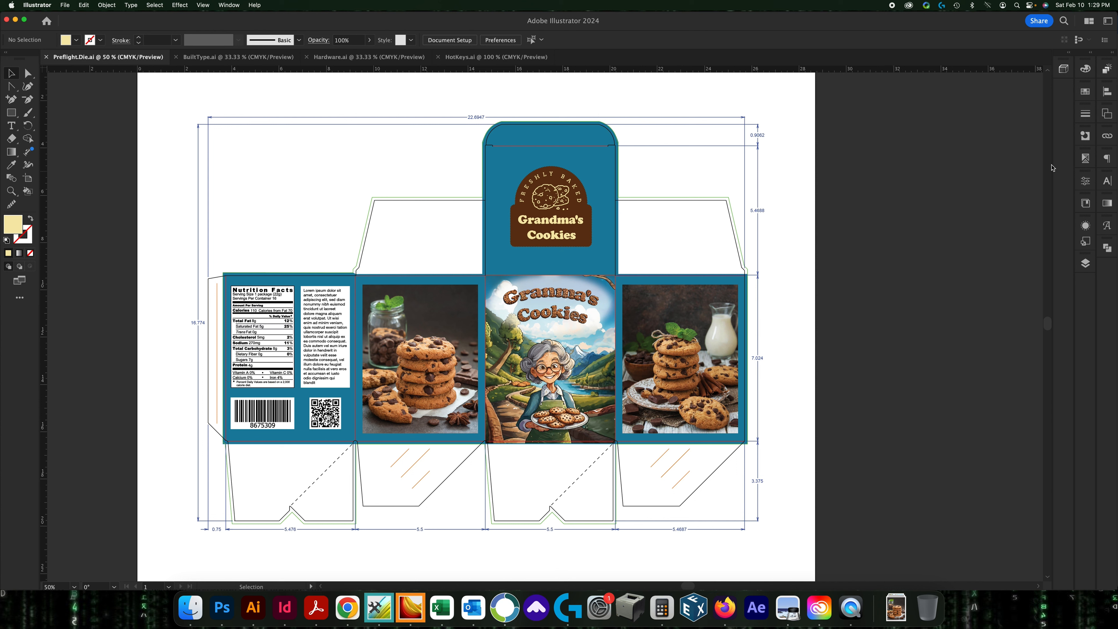
Turn on Overprint Preview for the cookie box and toggle the Black separation off and back on to inspect what prints in it.
left_click(1085, 159)
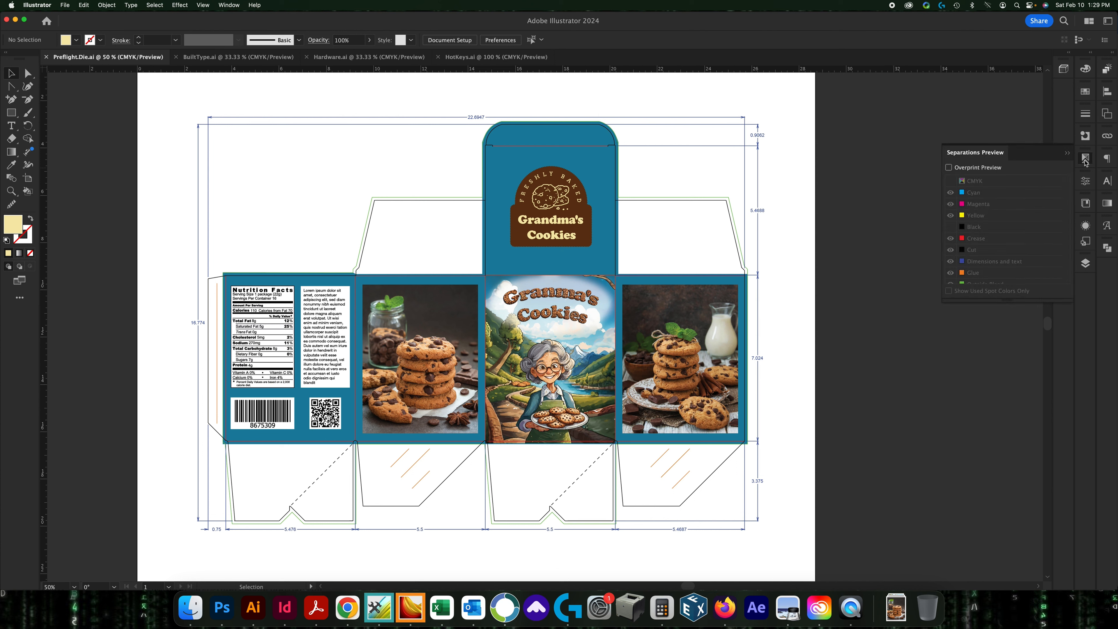
left_click(949, 168)
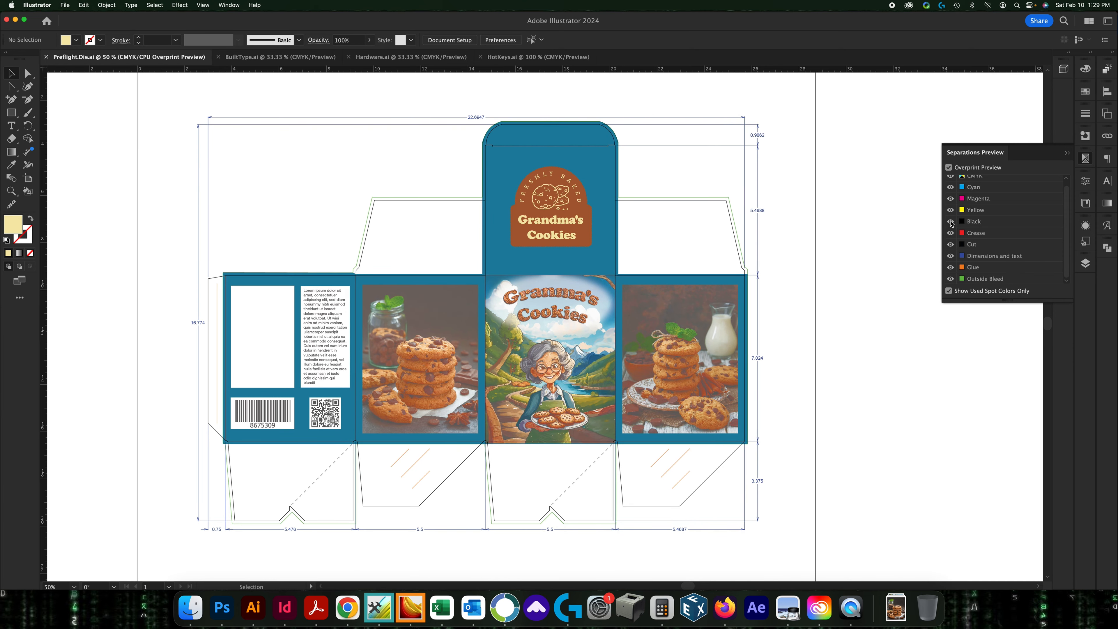
left_click(952, 221)
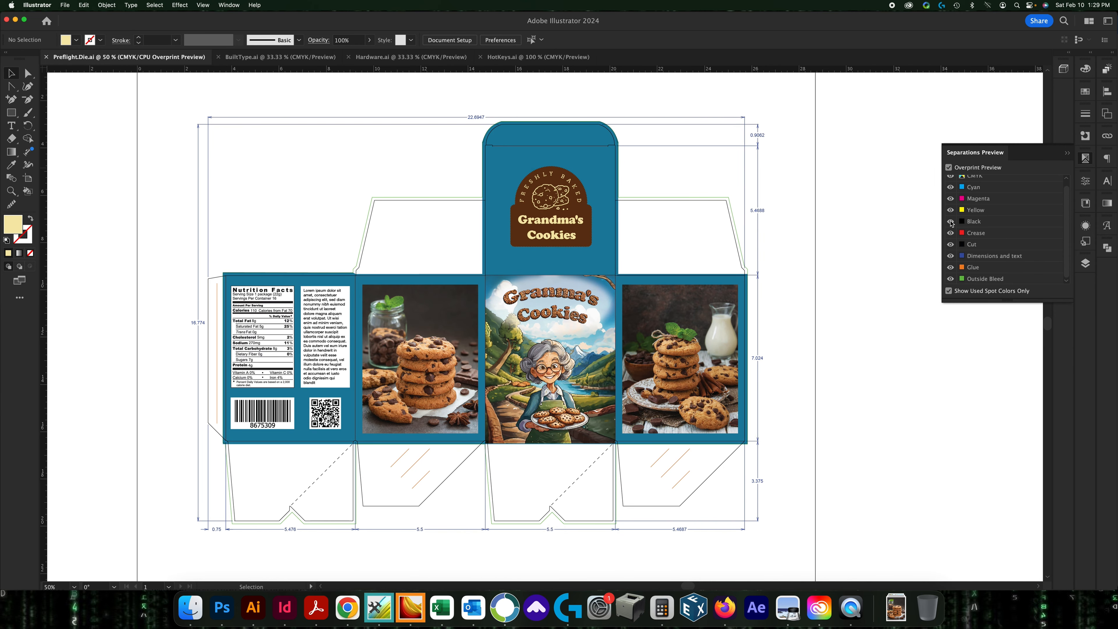
left_click(951, 222)
Switch to the BuiltType.ai document and check the CMYK values of the Built Type text's fill, leaving the colour unaltered.
left_click(262, 57)
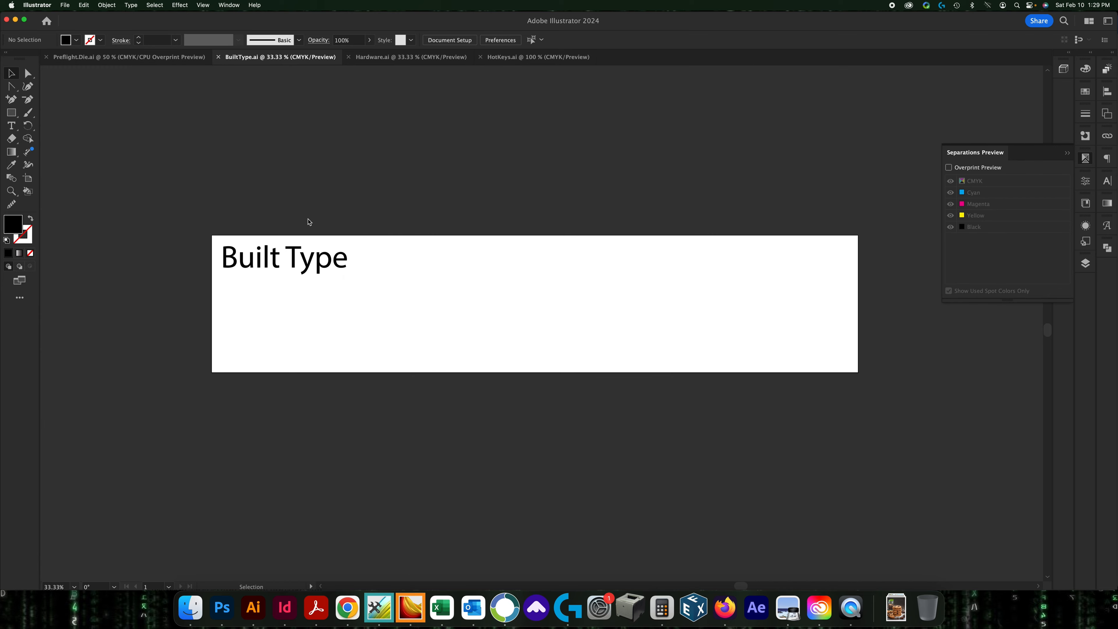
left_click(297, 260)
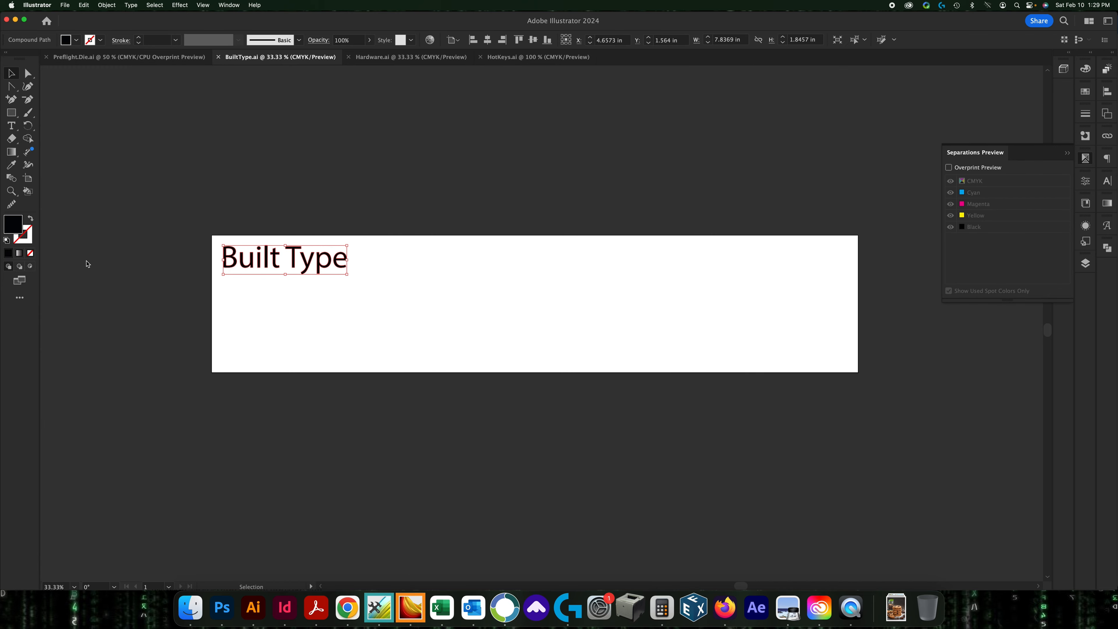
double_click(18, 227)
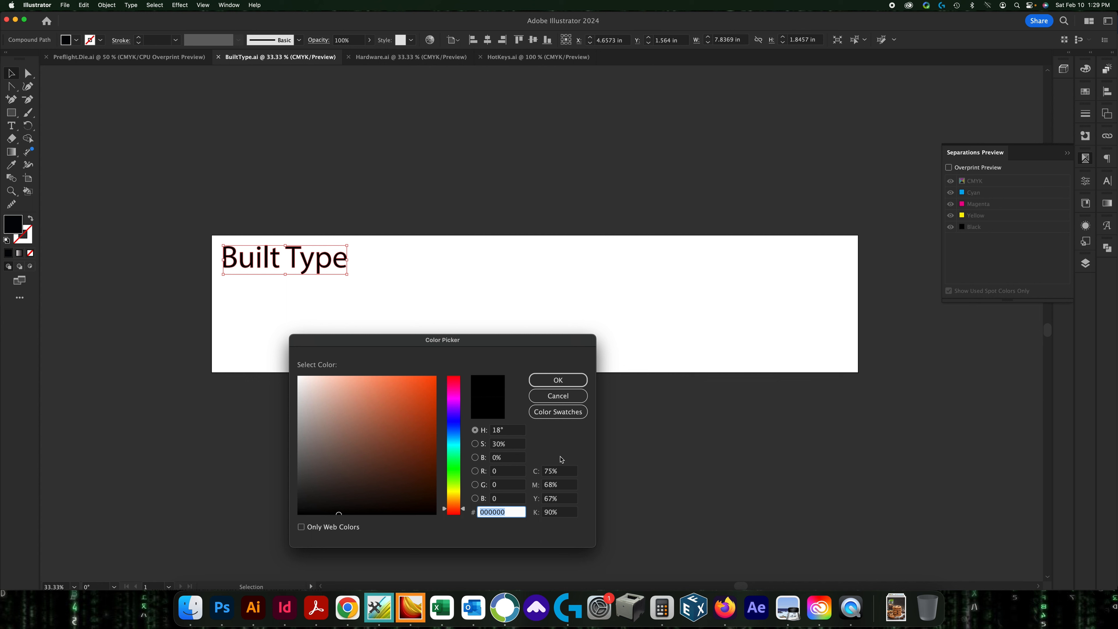
left_click(557, 395)
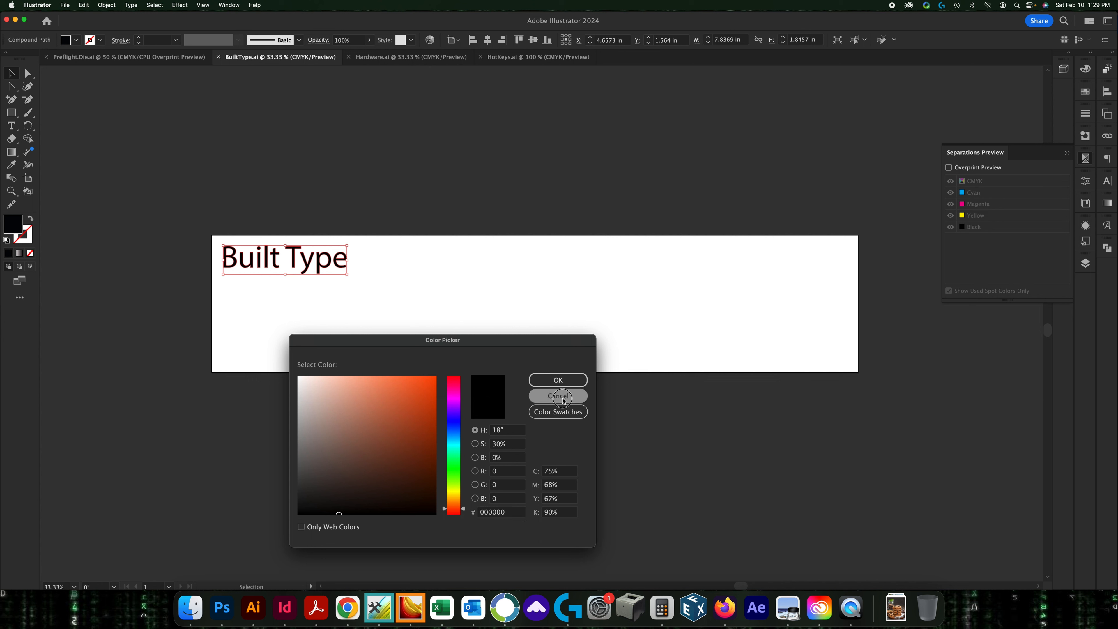
Show the Built Type layer and examine the colour fringes around its lettering up close and from a distance.
left_click(1087, 263)
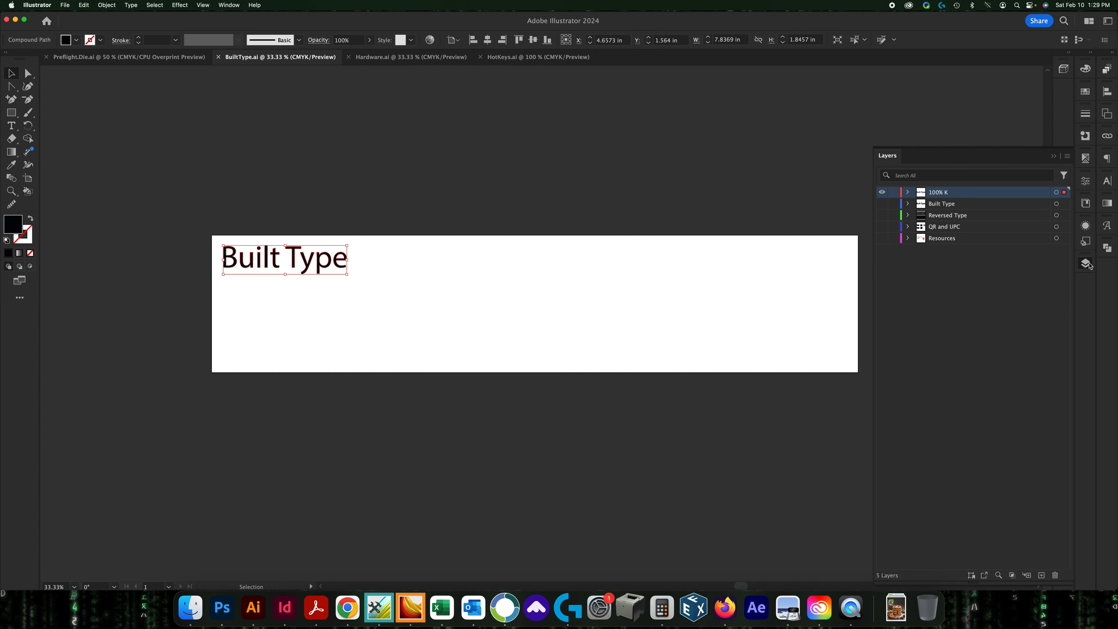
left_click(882, 204)
key("super+plus")
key("super+plus")
left_click_drag(435, 389, 828, 443)
left_click(682, 404)
key("super+plus")
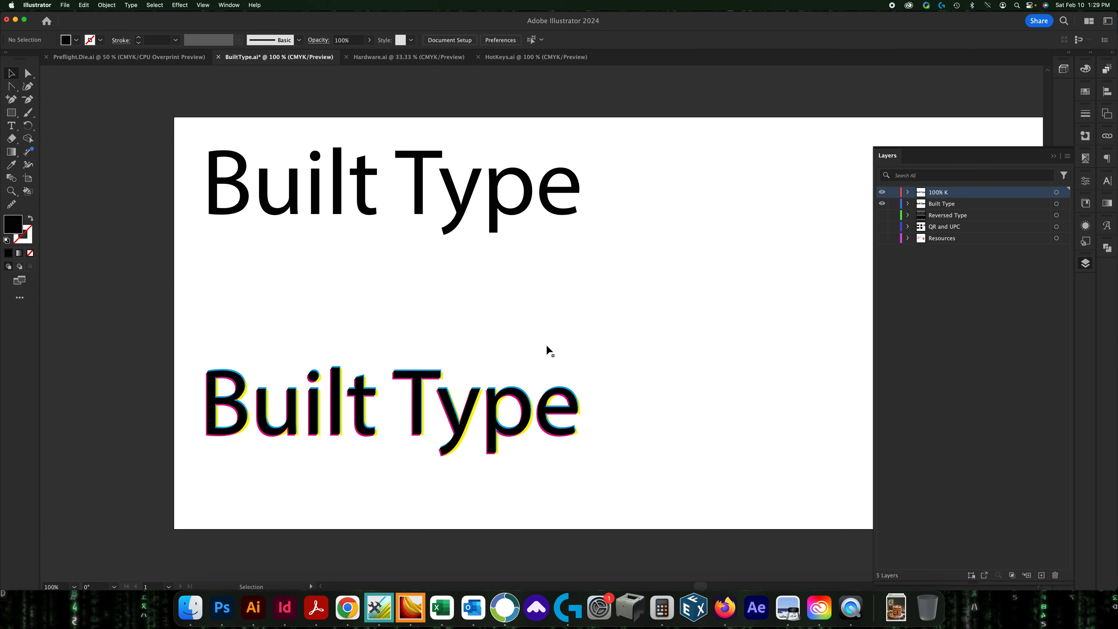
key("super+equal")
key("super+minus")
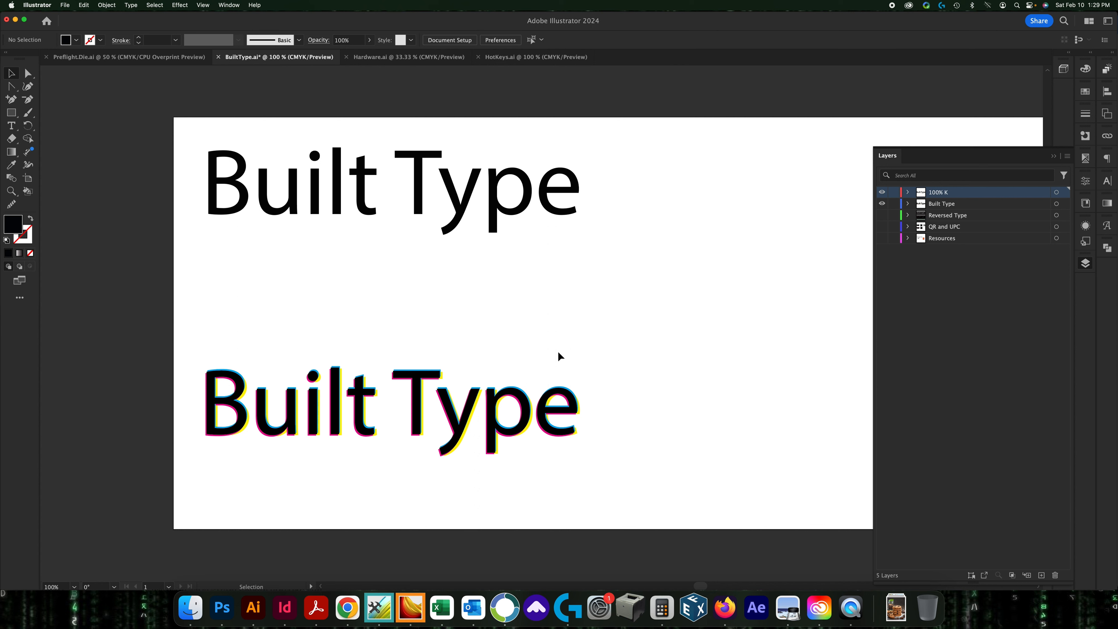
key("super+minus")
key("super+minus")
key("super+minus")
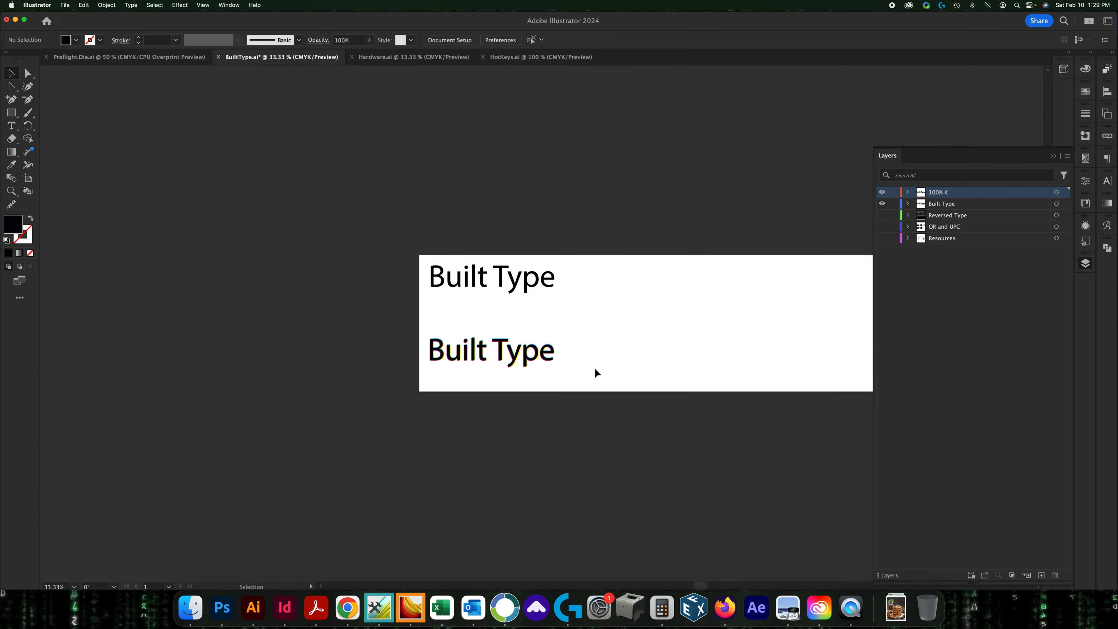
Show the Reversed Type layer and bring both dark panels with the reversed text fully into view.
key("super+equal")
key("super+equal")
left_click(882, 216)
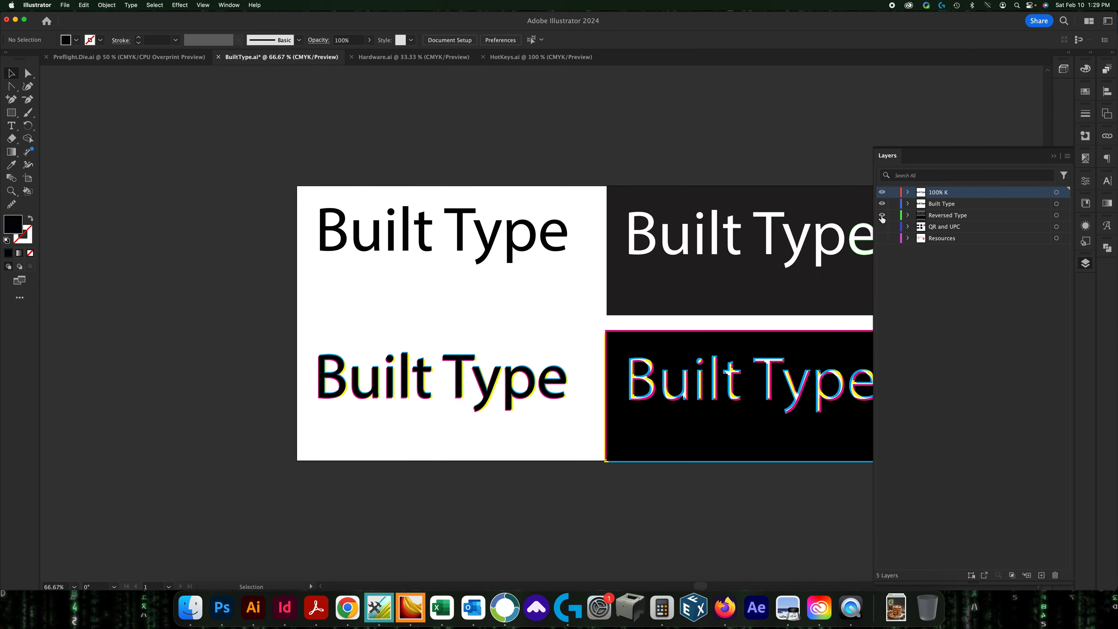
left_click_drag(744, 113, 519, 95)
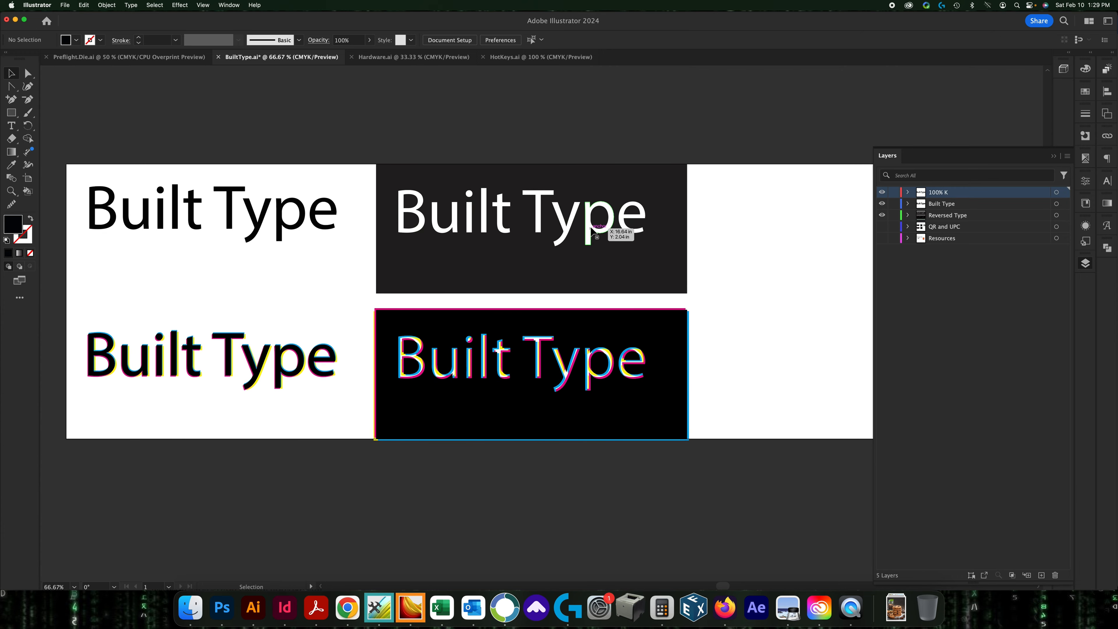
Compare the CMYK fill values of the upper reversed-type panel with those of the upper Built Type text on white.
left_click(568, 264)
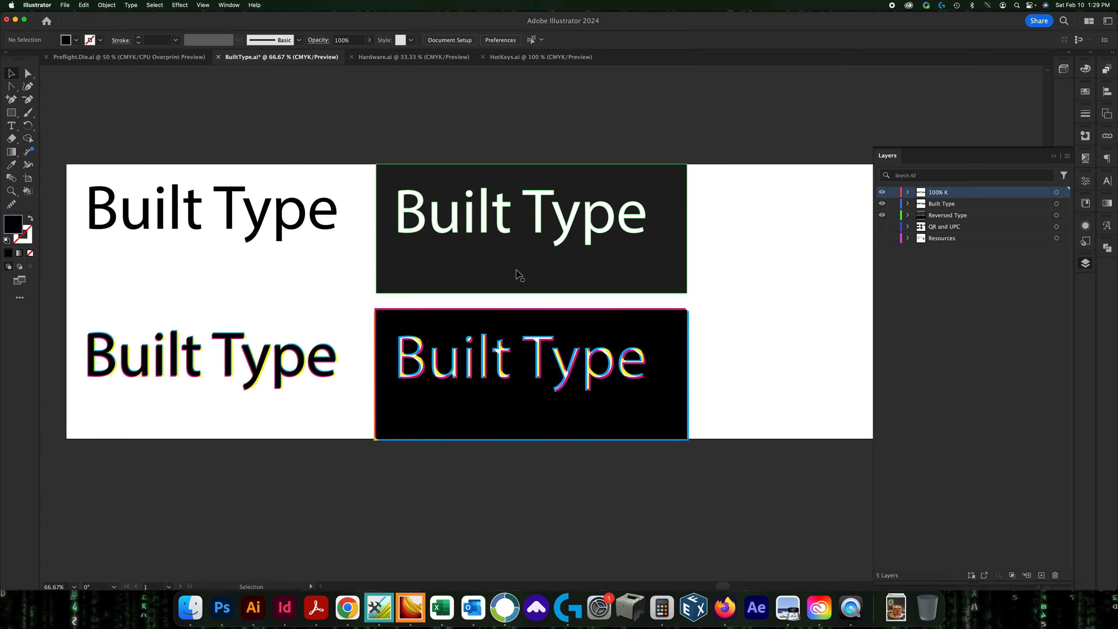
double_click(15, 223)
left_click(558, 396)
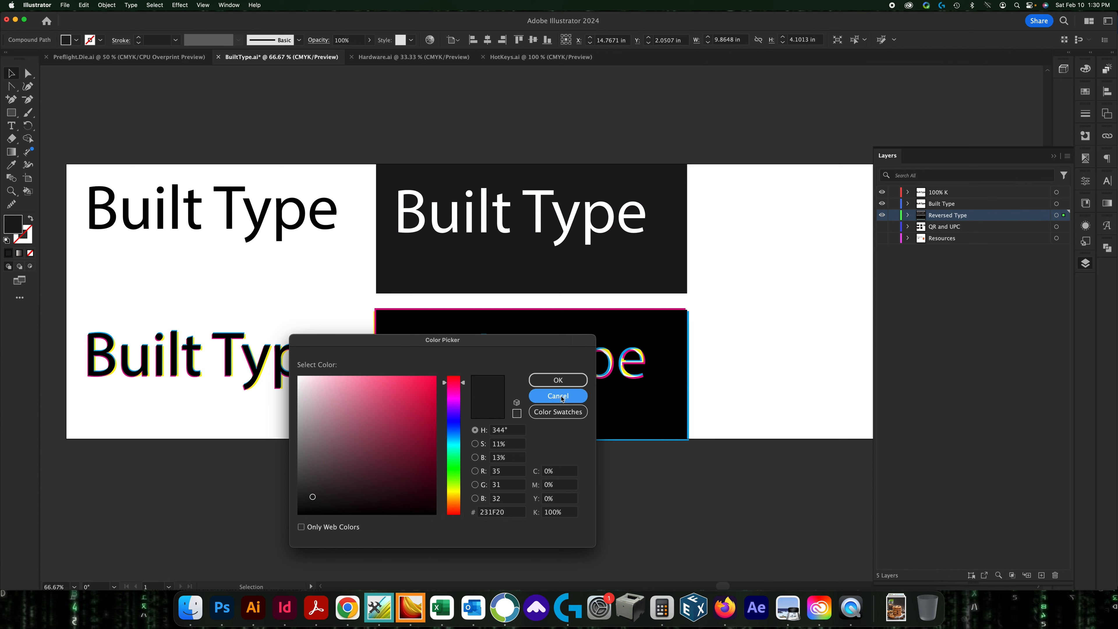
left_click(206, 225)
left_click(188, 219)
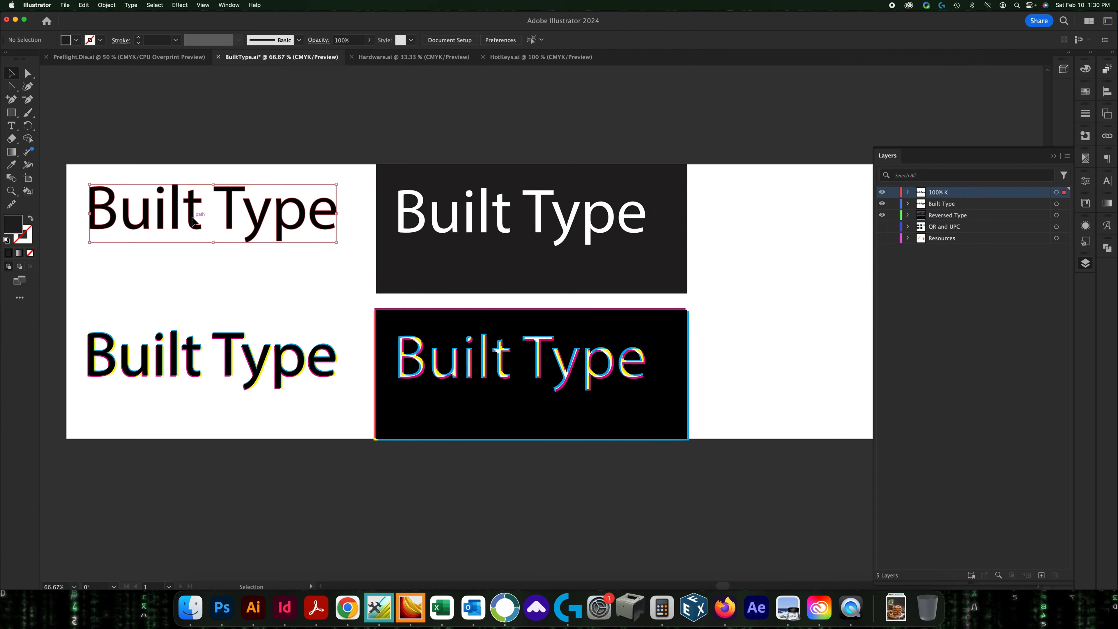
double_click(15, 223)
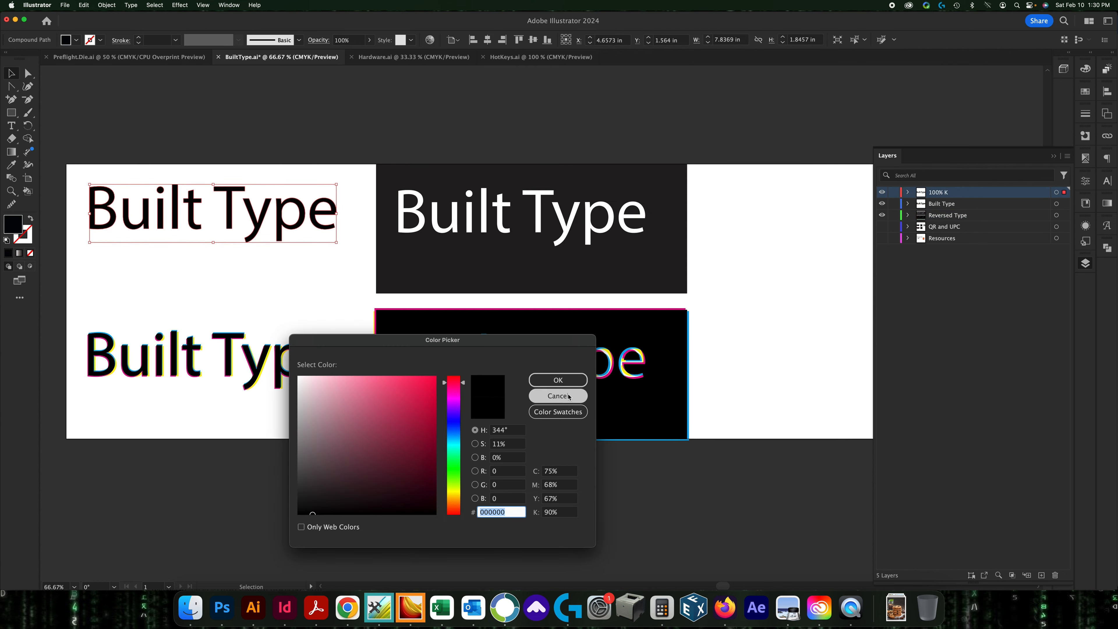
left_click(557, 396)
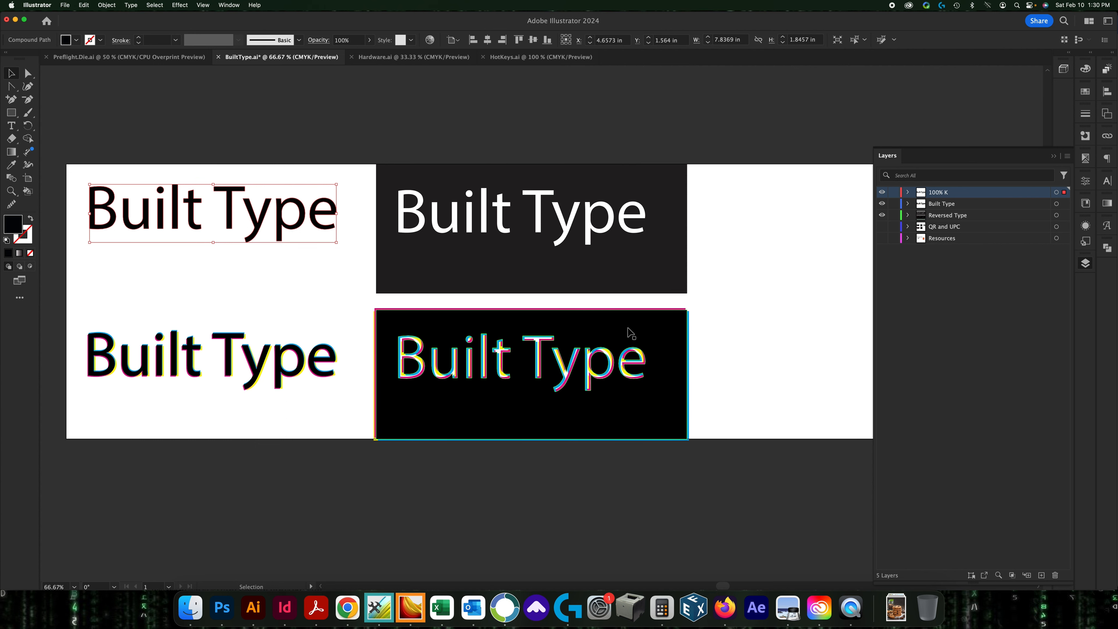
Deselect the text and examine how the regular and reversed type samples read at reduced sizes.
left_click(748, 377)
key("super+minus")
key("super+minus")
key("super+minus")
key("super+minus")
key("super+equal")
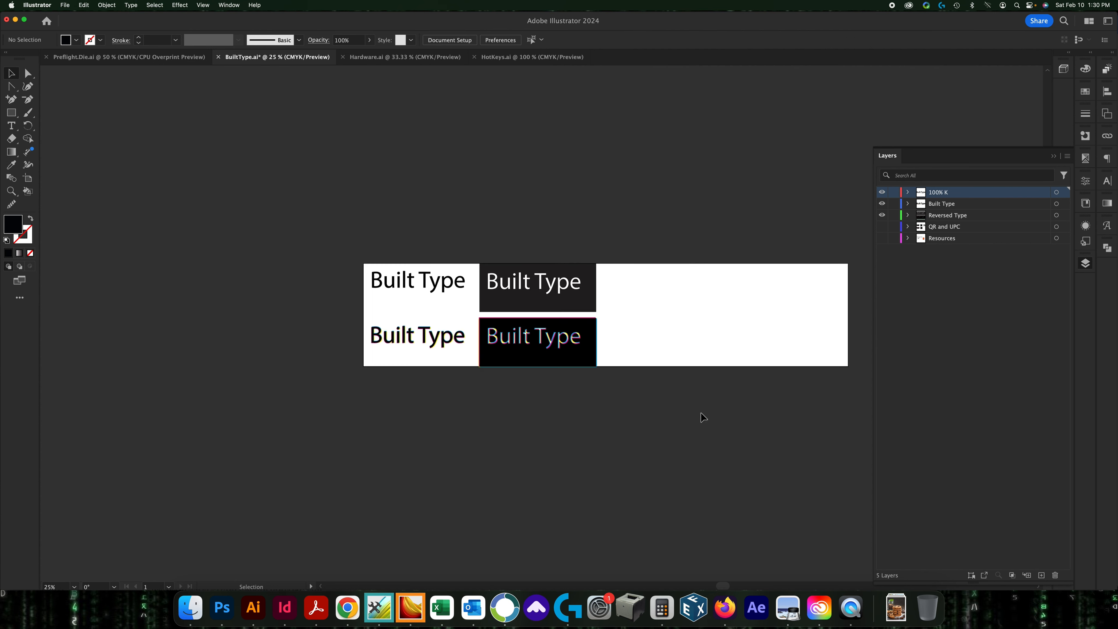
key("super+minus")
key("super+minus")
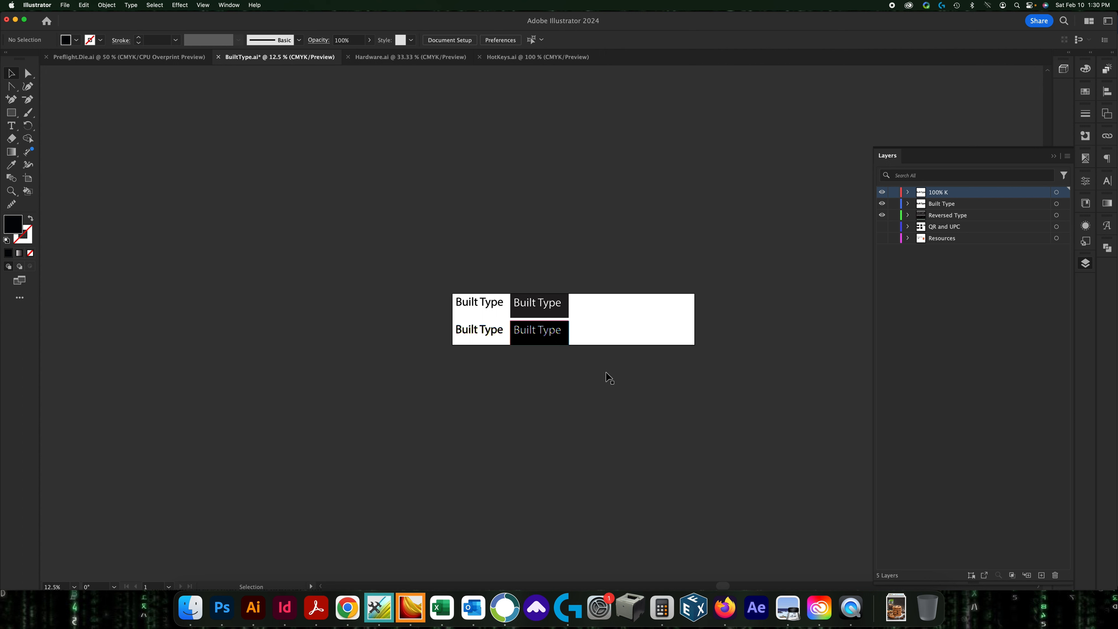
Show the QR and UPC layer and examine the clean and misregistered barcodes and QR codes.
key("super+equal")
key("super+equal")
key("super+equal")
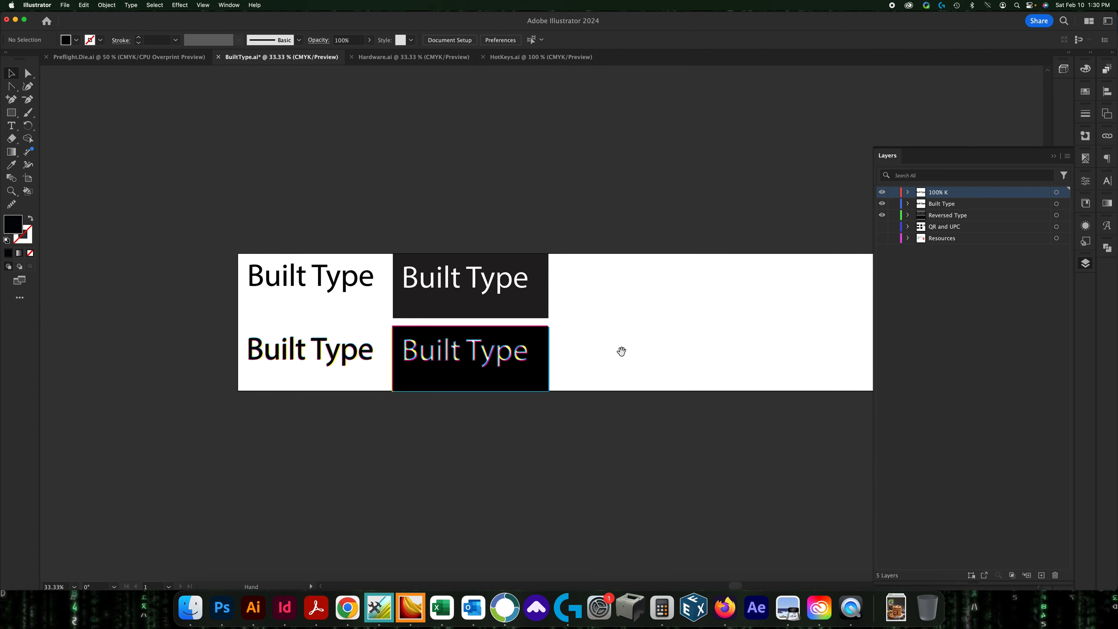
left_click(882, 226)
scroll(733, 192, "right", 5)
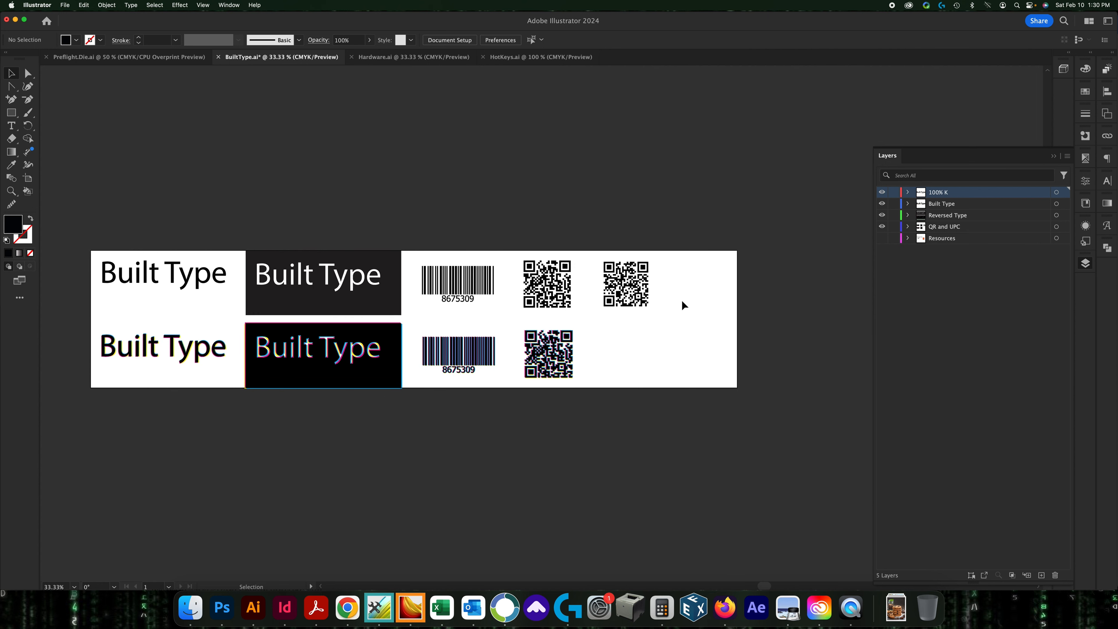
key("super+equal")
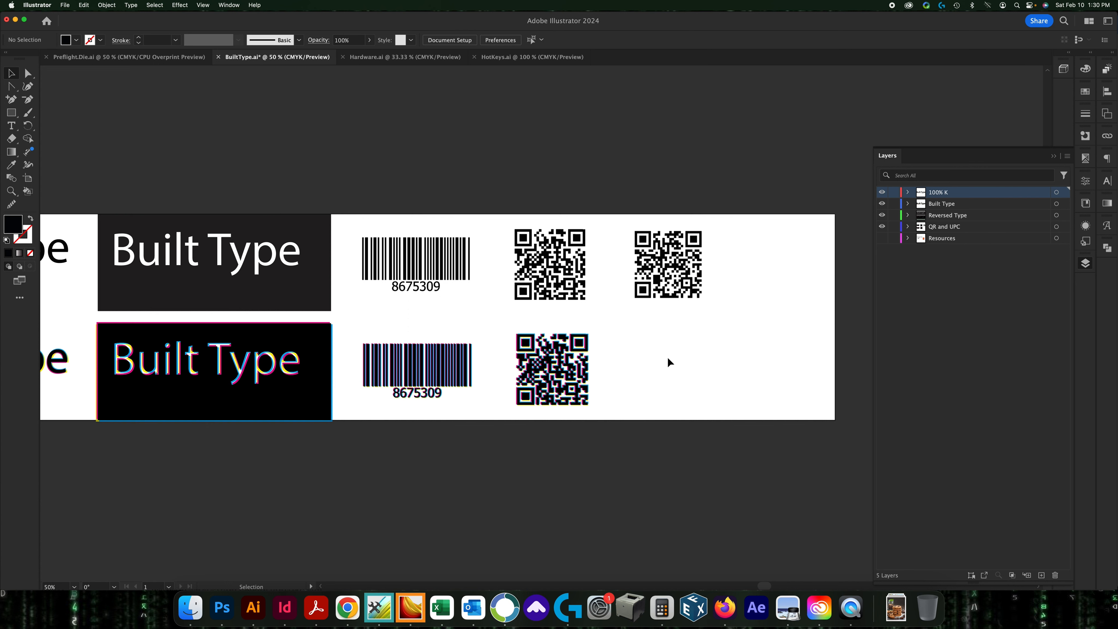
key("super+equal")
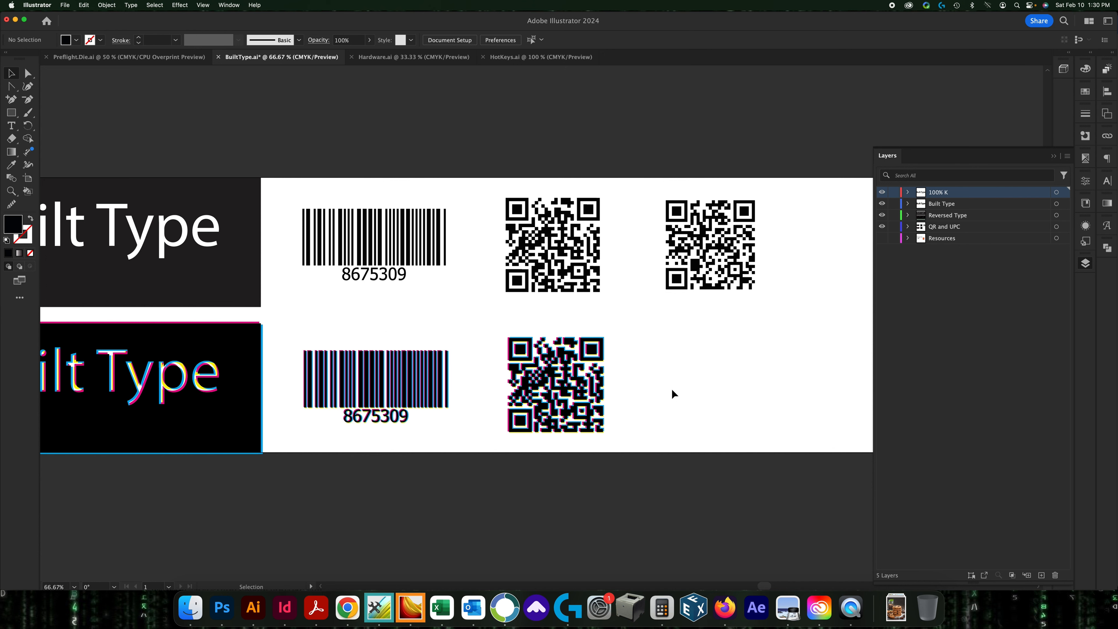
scroll(672, 388, "up", 2)
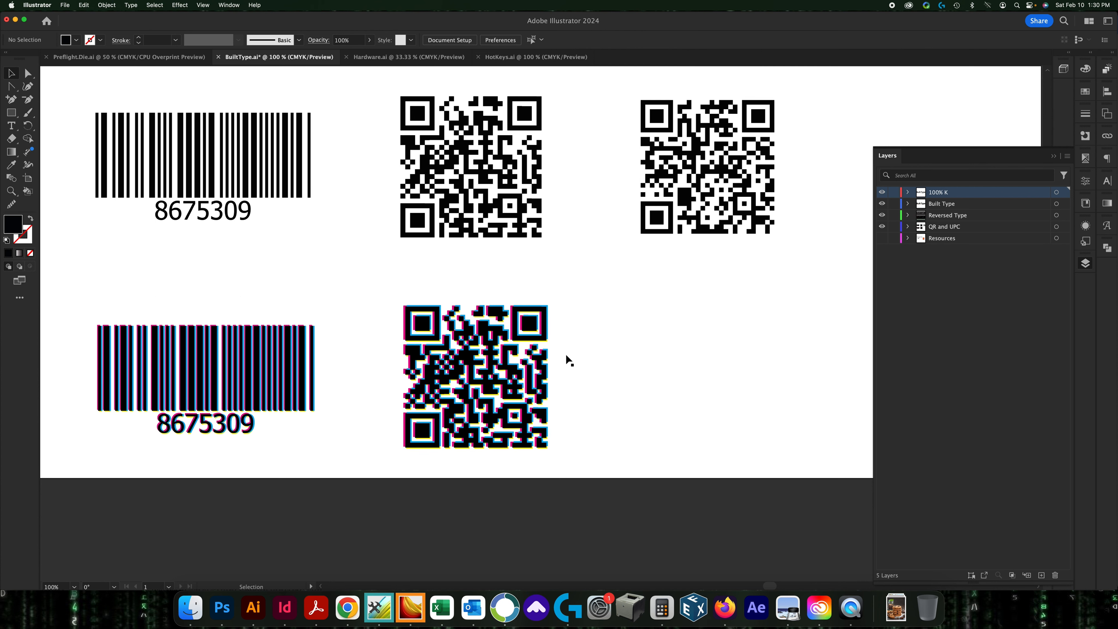
scroll(573, 352, "down", 3)
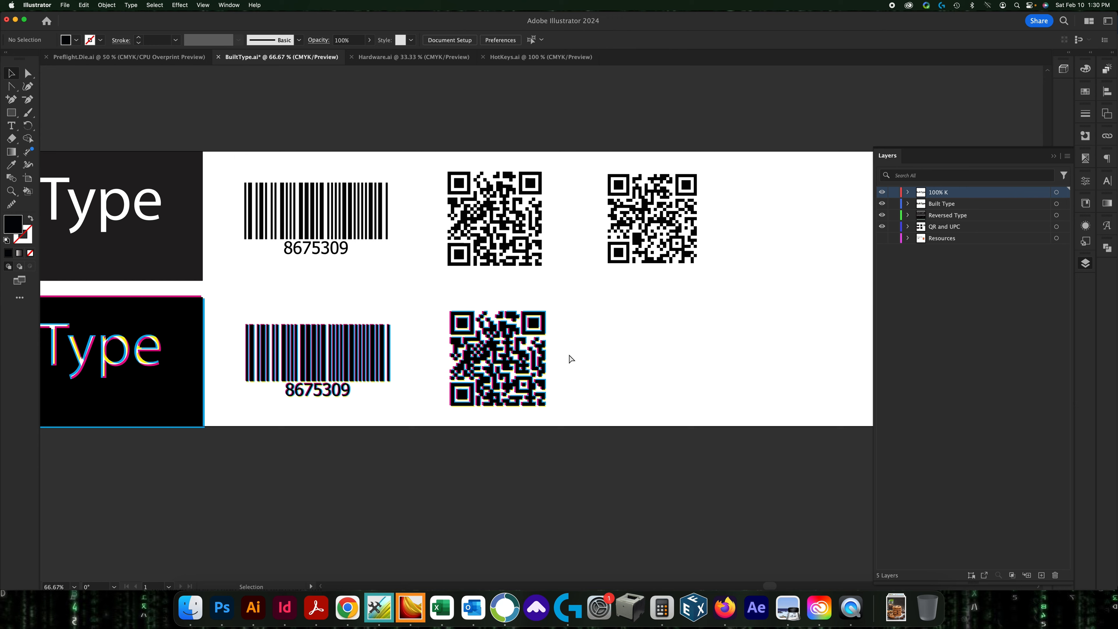
left_click_drag(600, 355, 629, 356)
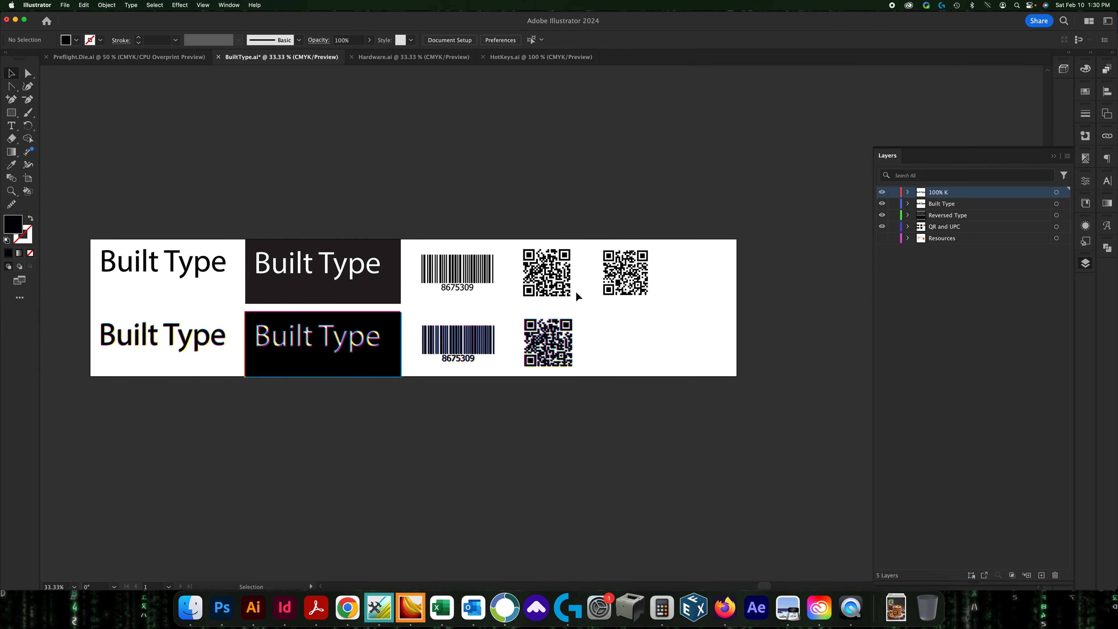
Draw a filled rectangle about 3.44 by 3.19 in above the artboard and check its fill's CMYK values.
left_click(1085, 92)
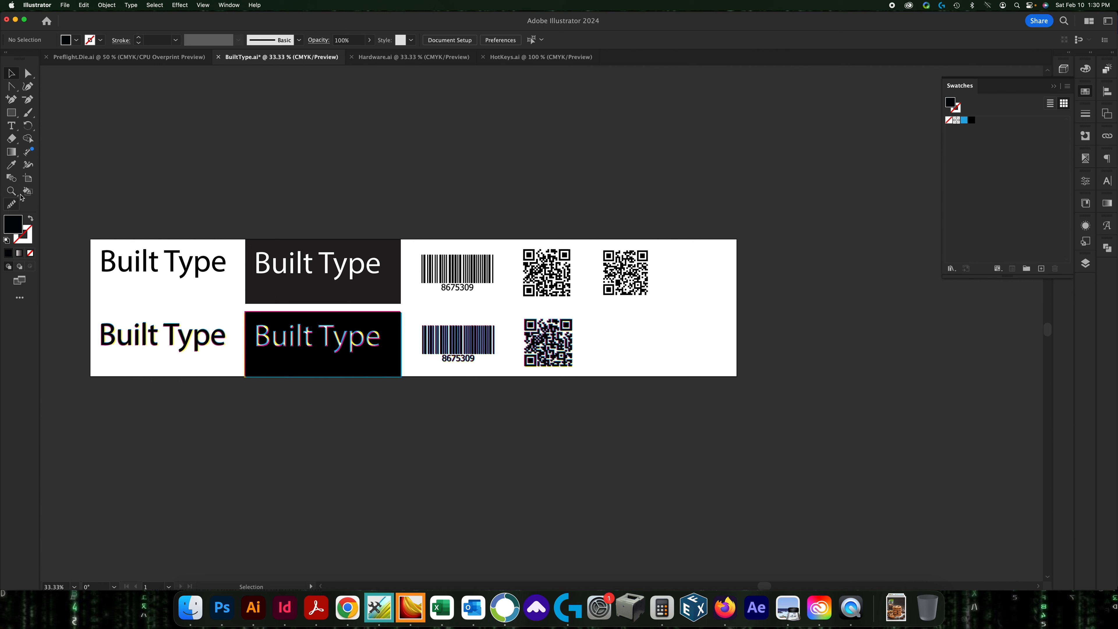
left_click(12, 114)
left_click_drag(312, 116, 366, 166)
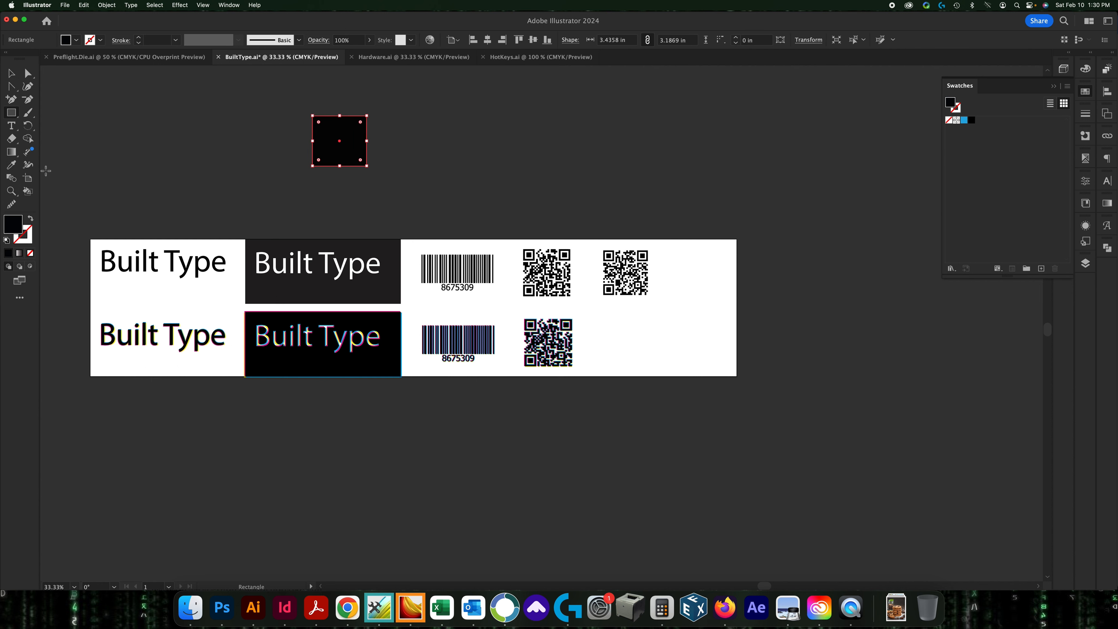
double_click(18, 225)
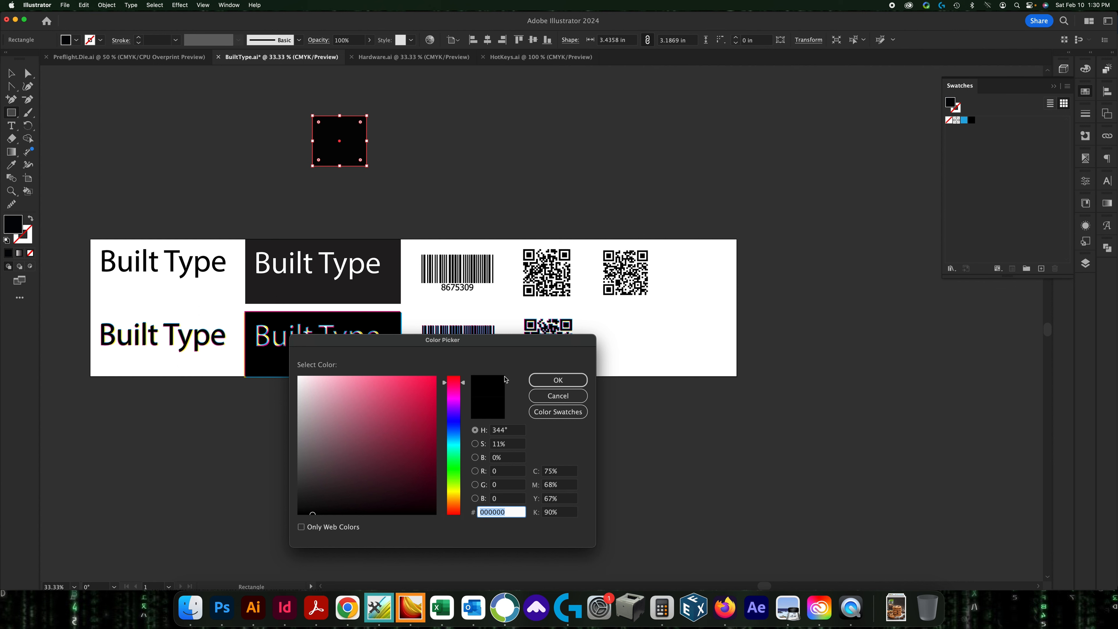
left_click(558, 380)
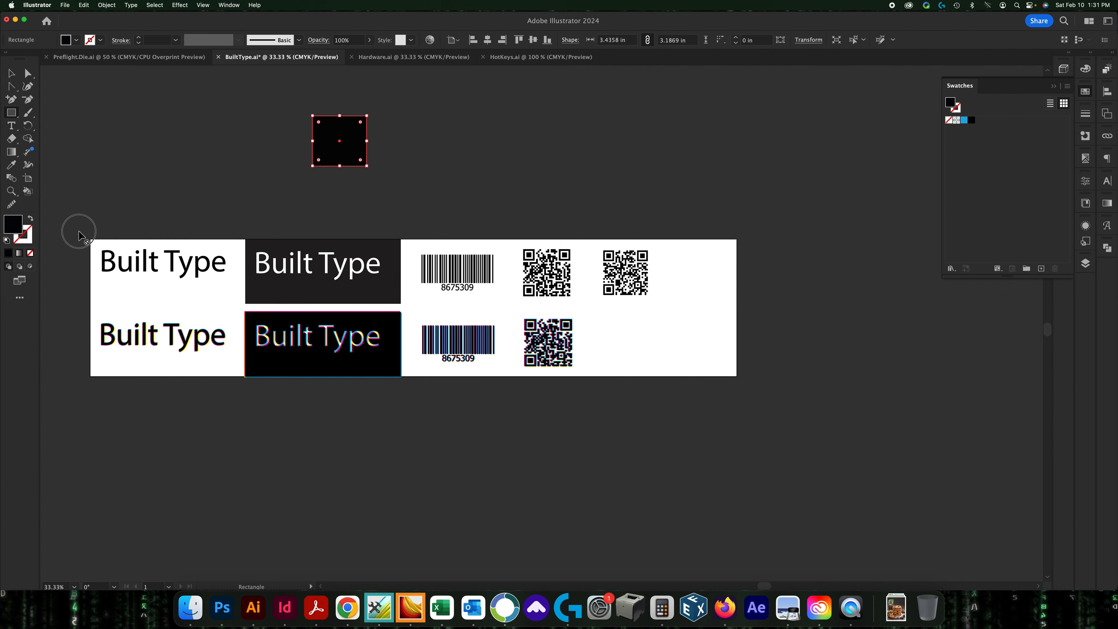
Add the black rectangle's fill to the swatches and set that swatch to C 0, M 0, Y 0, K 100.
mouse_move(79, 236)
left_mouse_down()
mouse_move(599, 225)
mouse_move(985, 147)
left_mouse_up()
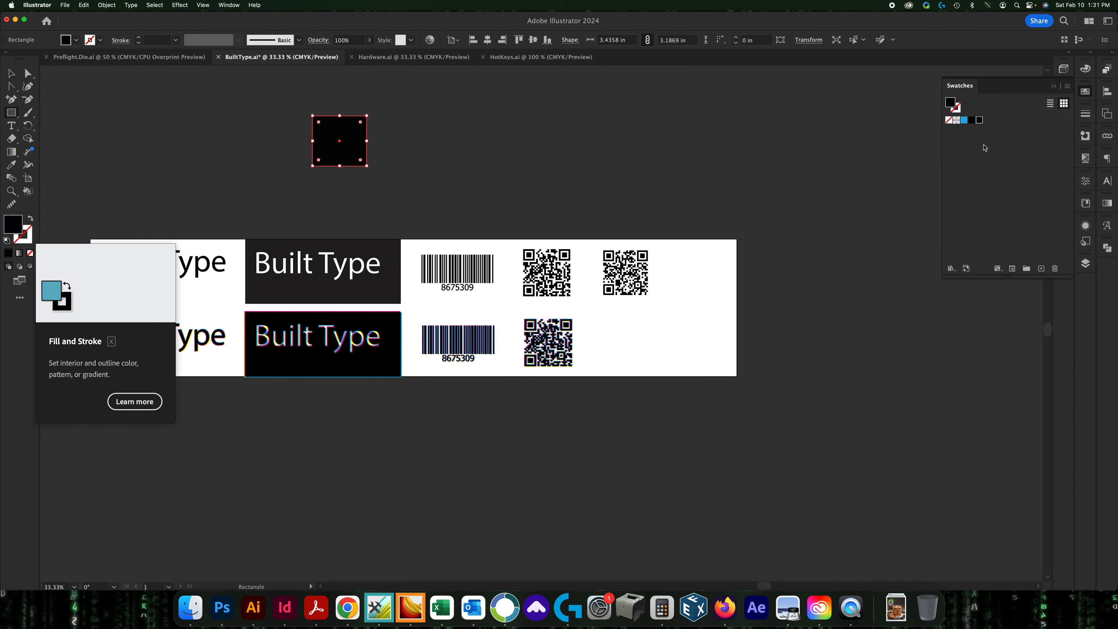
double_click(980, 120)
left_click(886, 410)
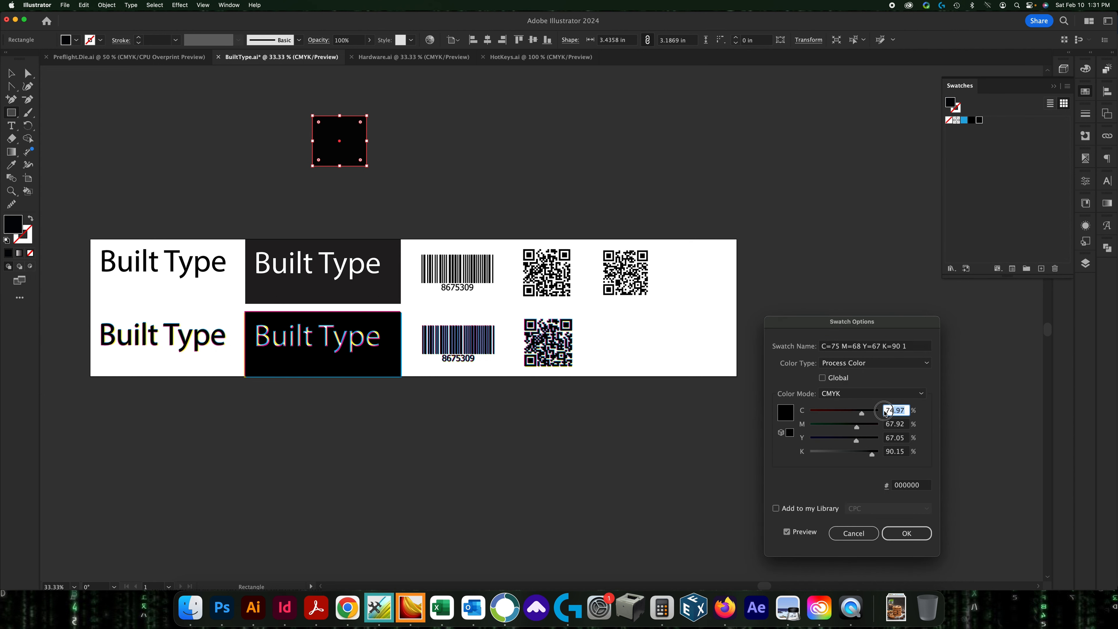
type("0")
key("Tab")
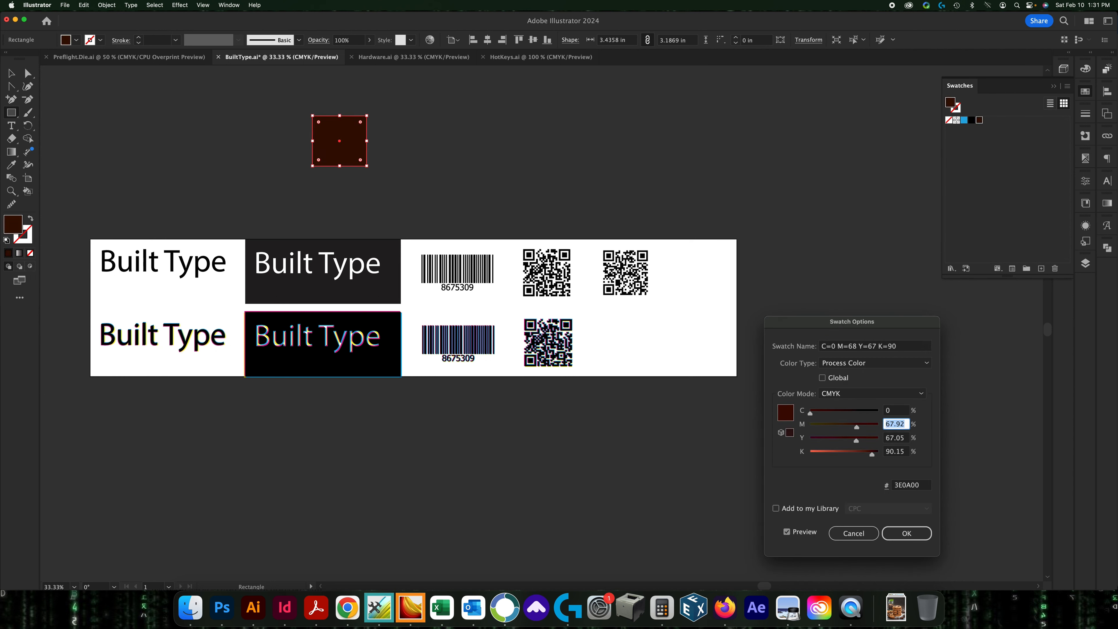
type("0")
key("Tab")
type("0")
key("Tab")
type("100")
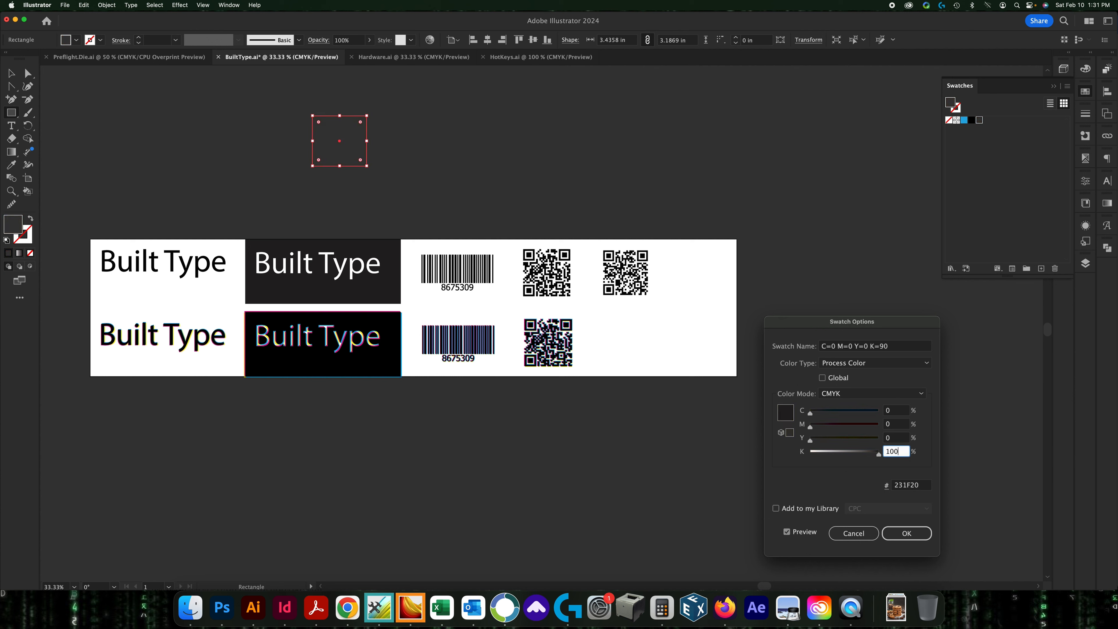
key("Tab")
key("Return")
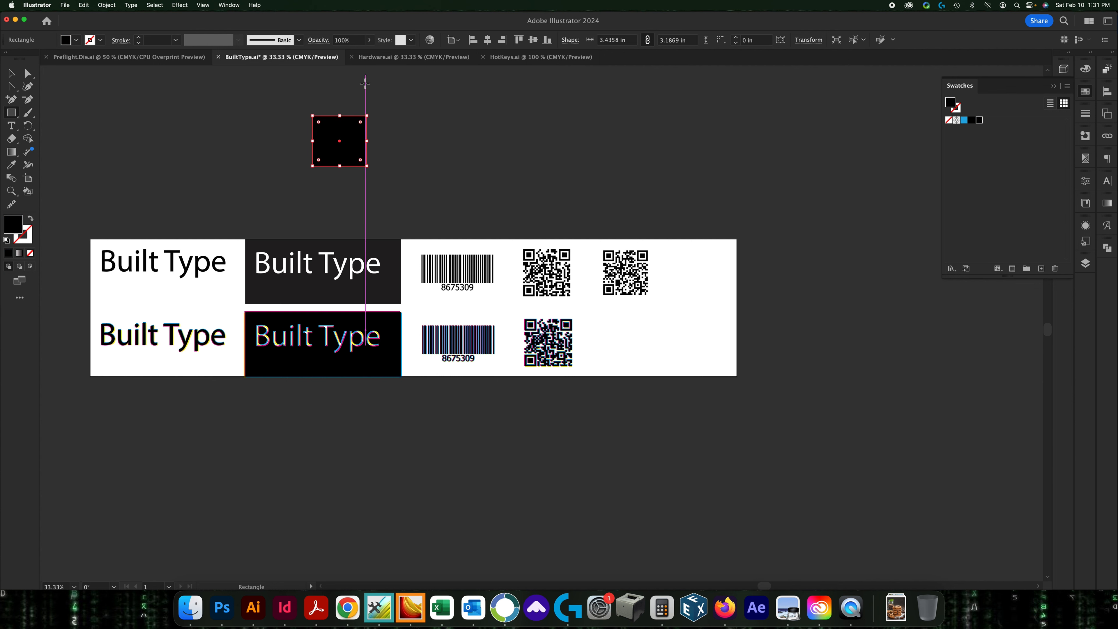
left_click(551, 198)
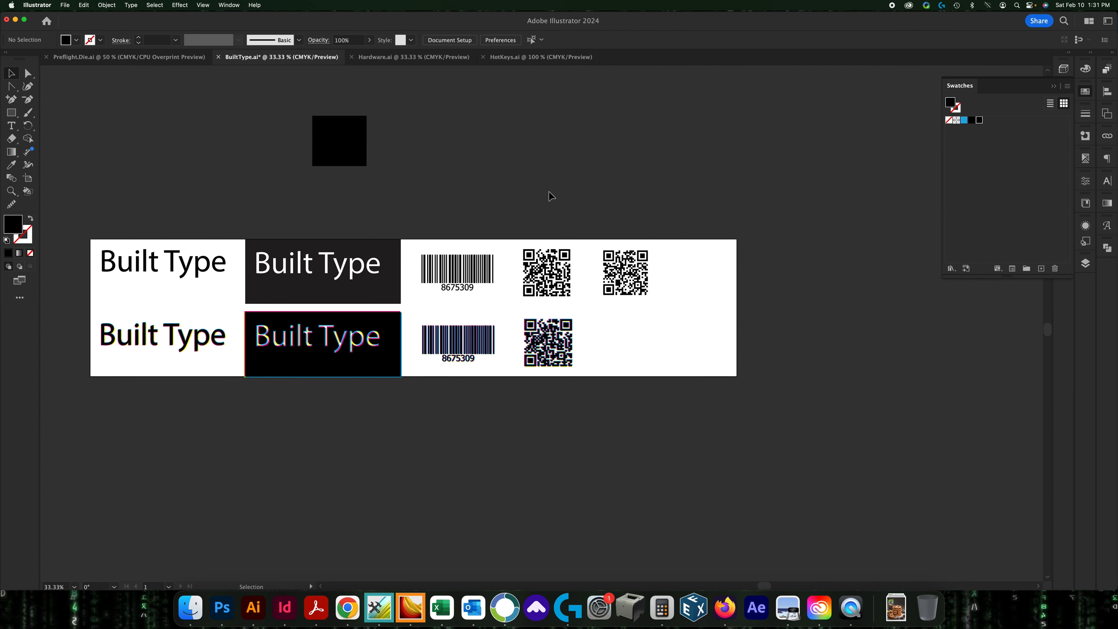
Turn on the overprint separations preview, hide the black, yellow and magenta plates to examine the artwork, and restore all plates.
scroll(506, 190, "left", 5)
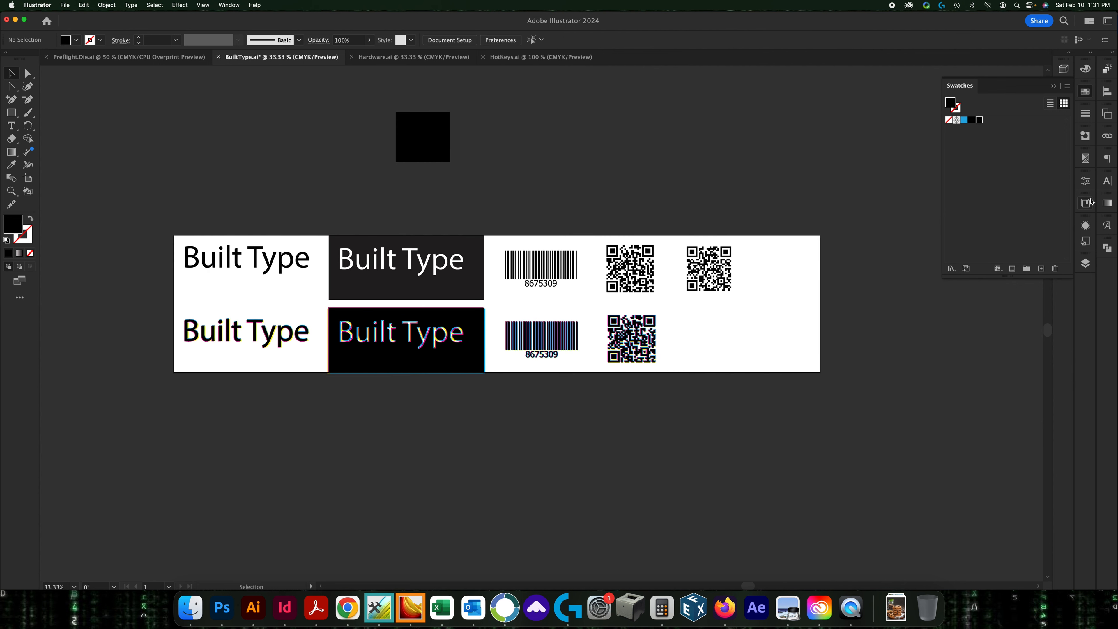
left_click(1086, 159)
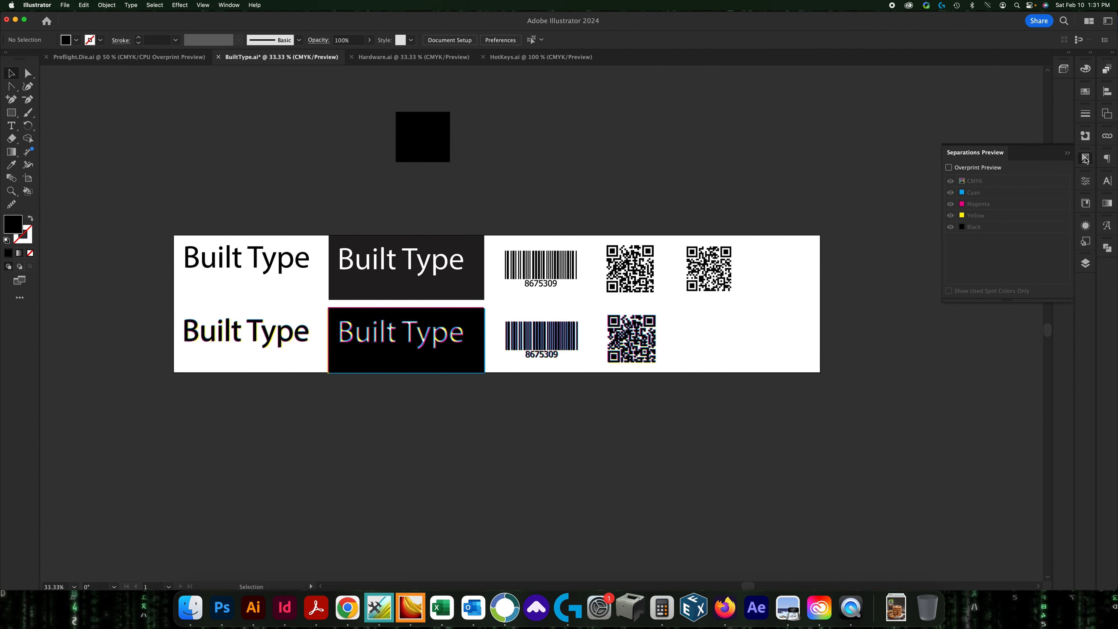
left_click(950, 169)
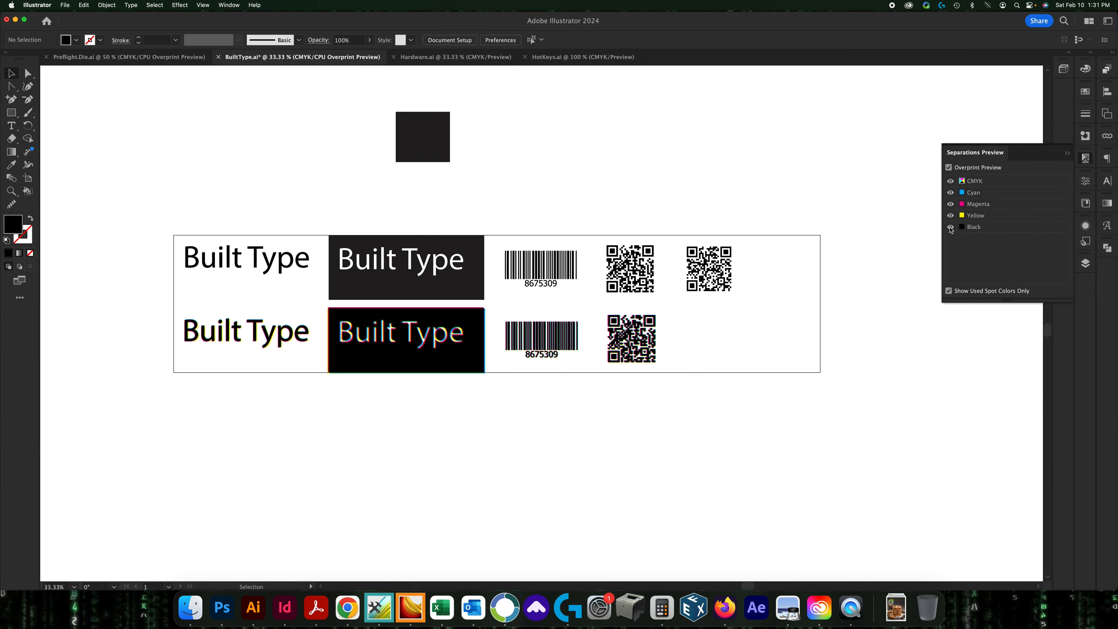
left_click(951, 227)
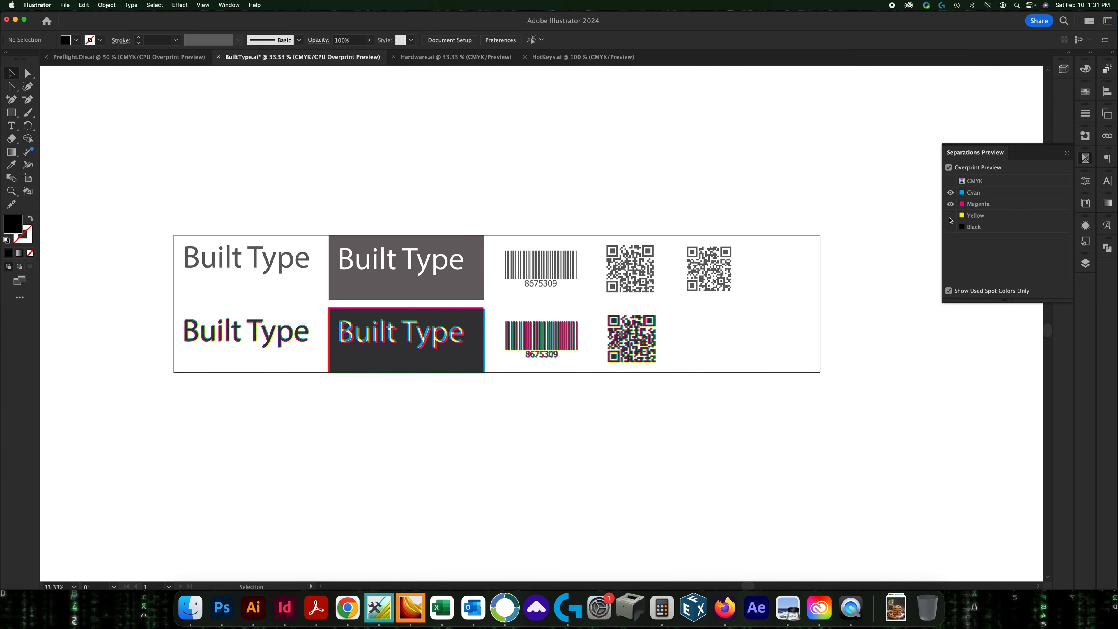
left_click(951, 216)
left_click(951, 204)
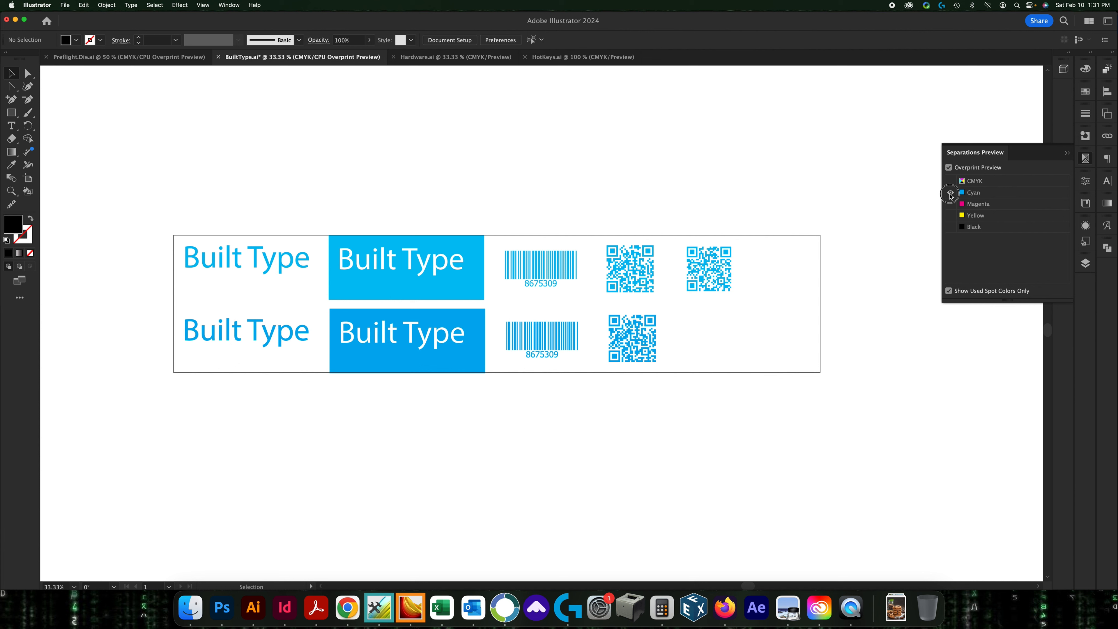
left_click(950, 181)
Recolour the upper Built Type text on white with the 100% K black swatch.
left_click(292, 264)
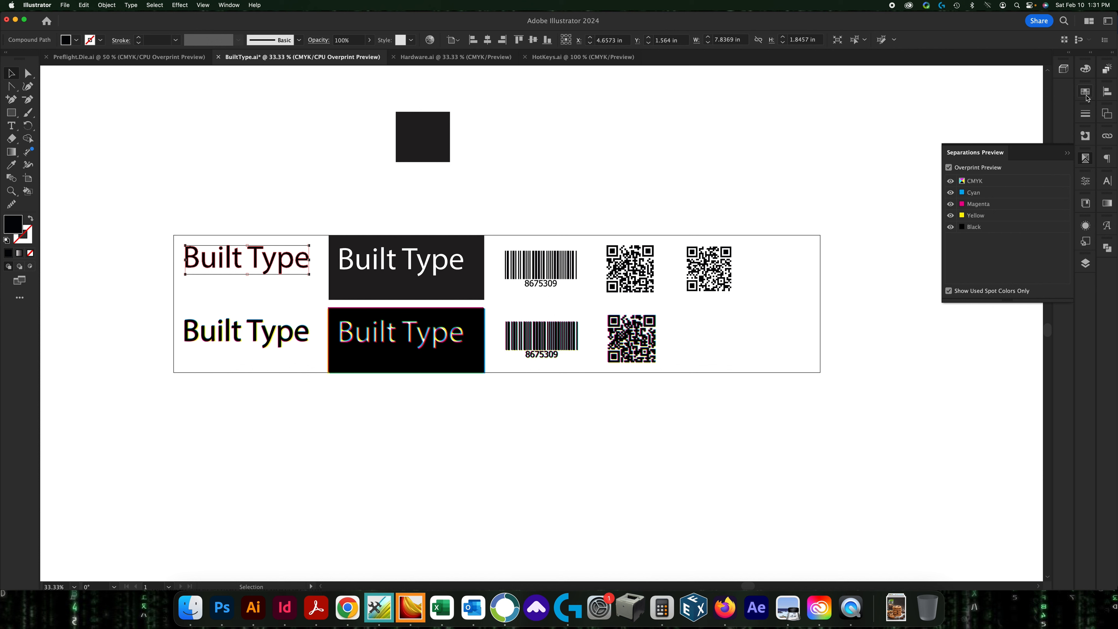
left_click(1086, 92)
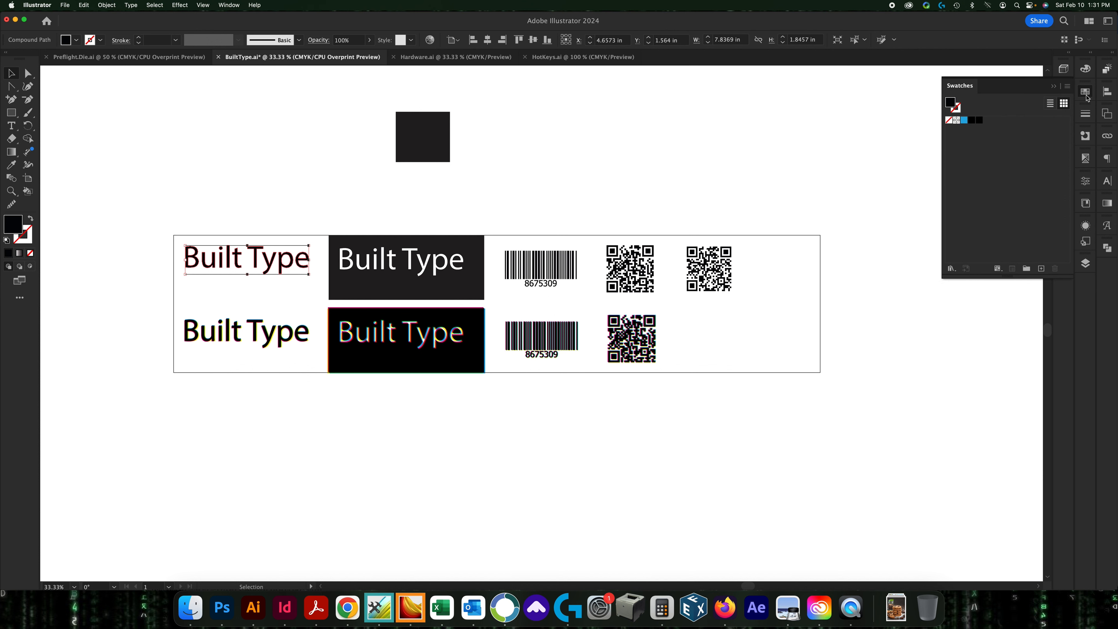
left_click(980, 123)
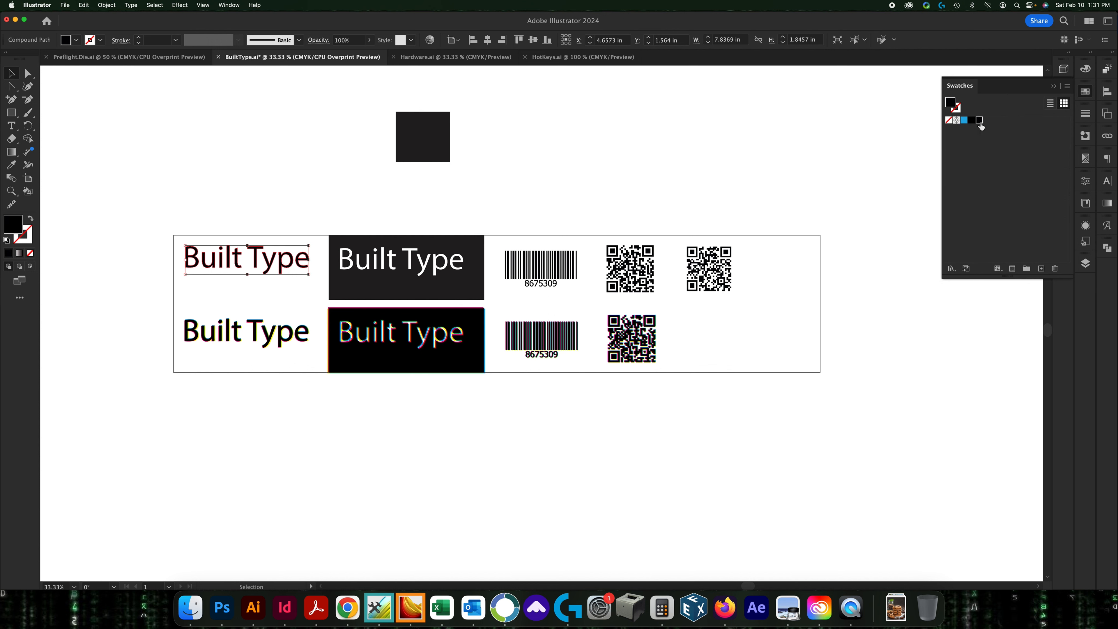
left_click(1053, 88)
Hide the black plate in the separations preview to check the recoloured upper Built Type text, and deselect the text.
left_click(1085, 159)
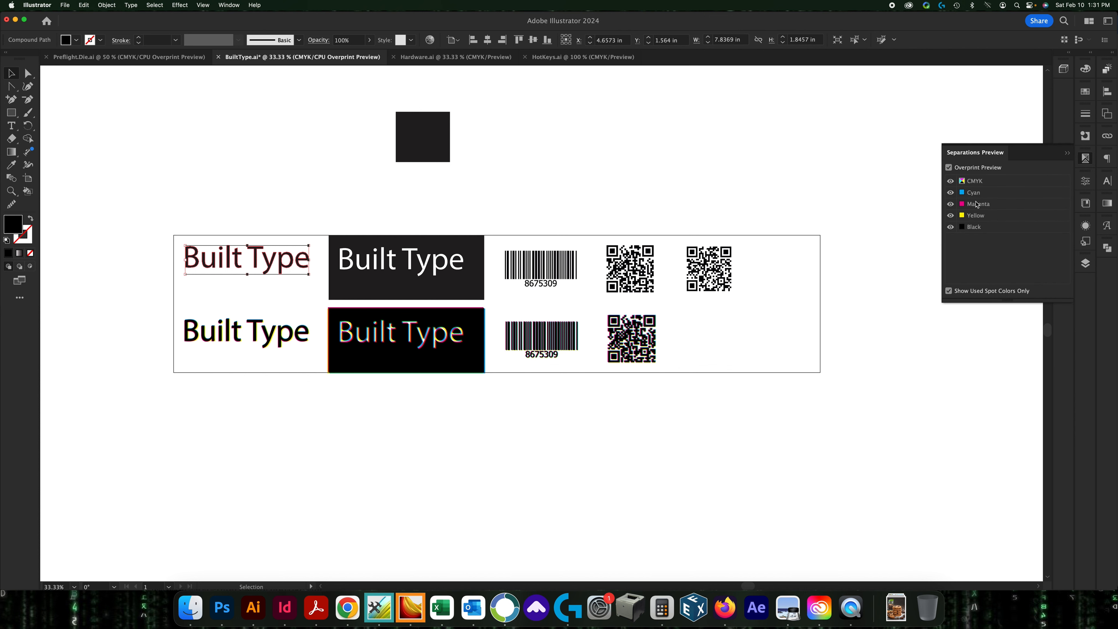
left_click(951, 228)
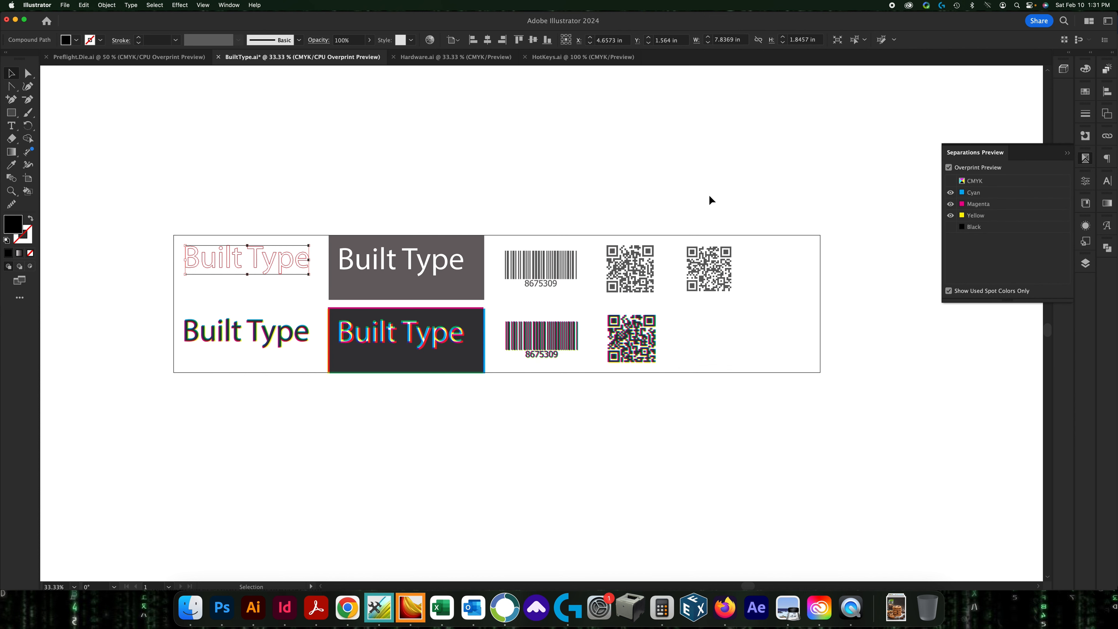
left_click(709, 194)
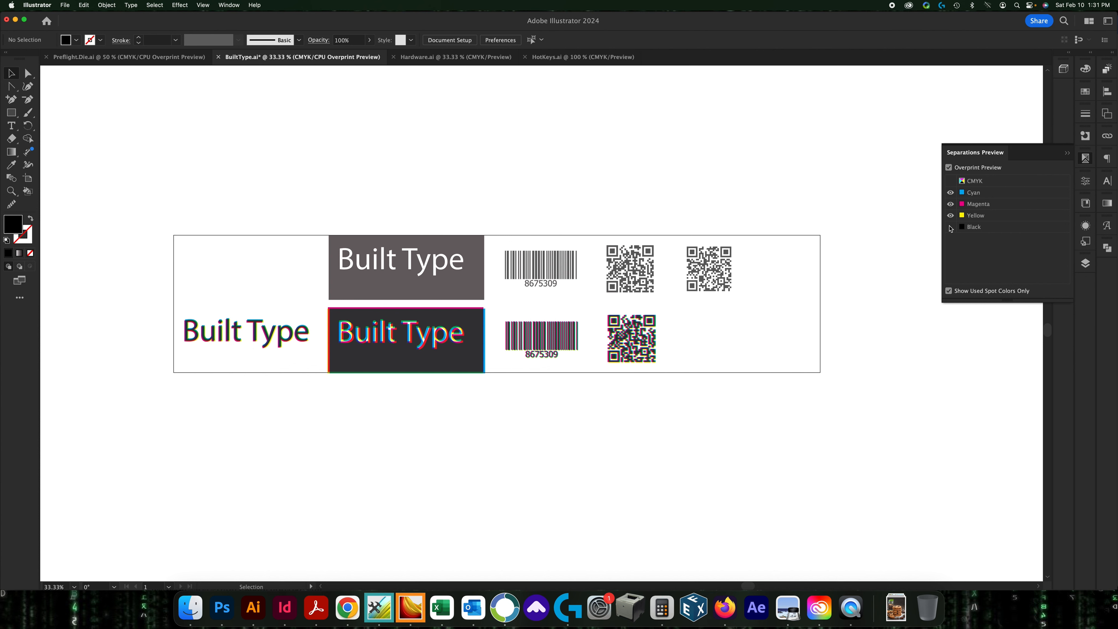
Show all plates again and inspect the upper barcode and the QR codes up close.
left_click(541, 266)
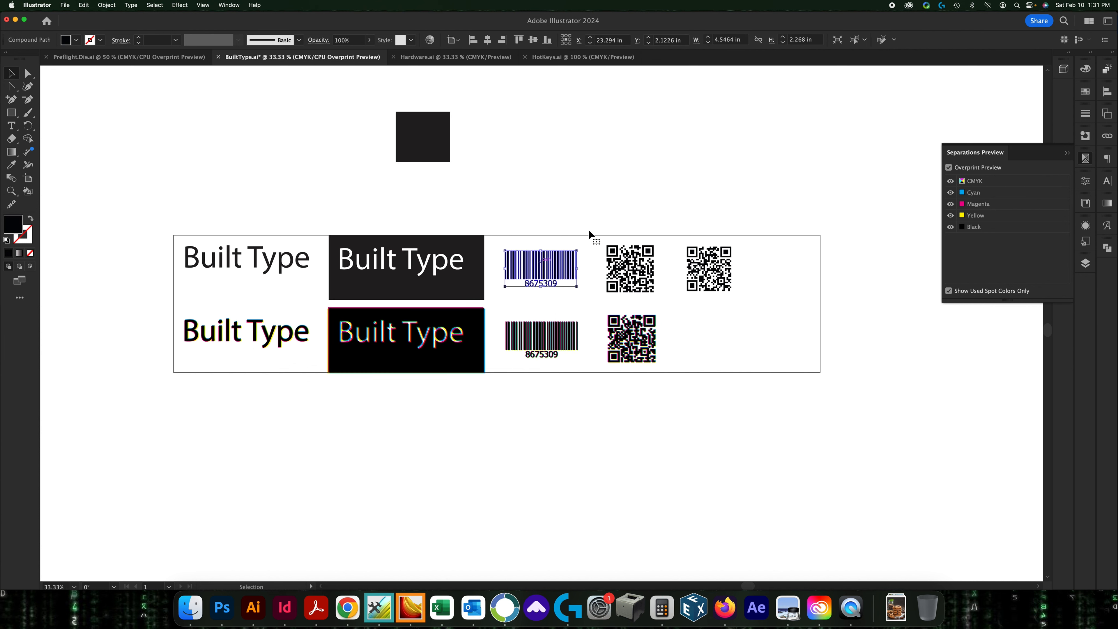
left_click(570, 212)
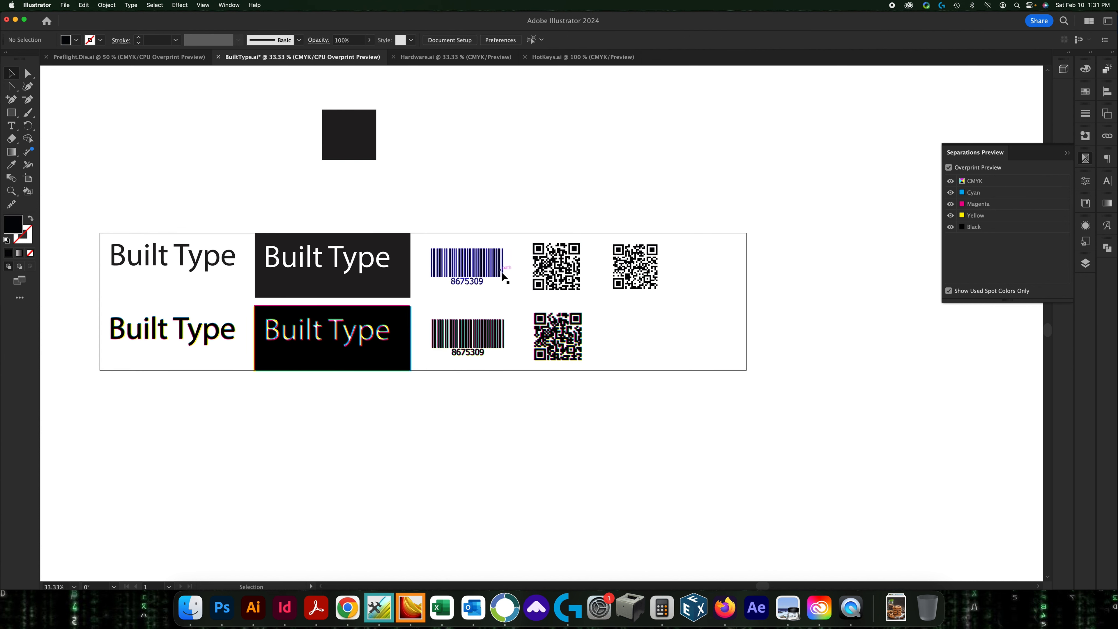
scroll(511, 278, "up", 1)
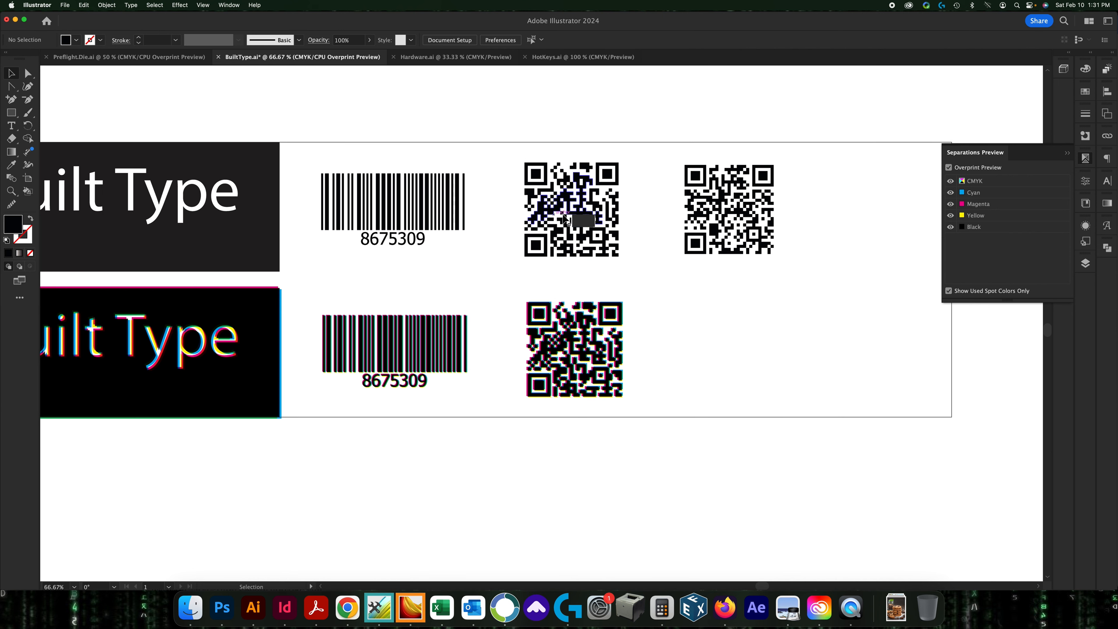
left_click(450, 238)
left_click(506, 165)
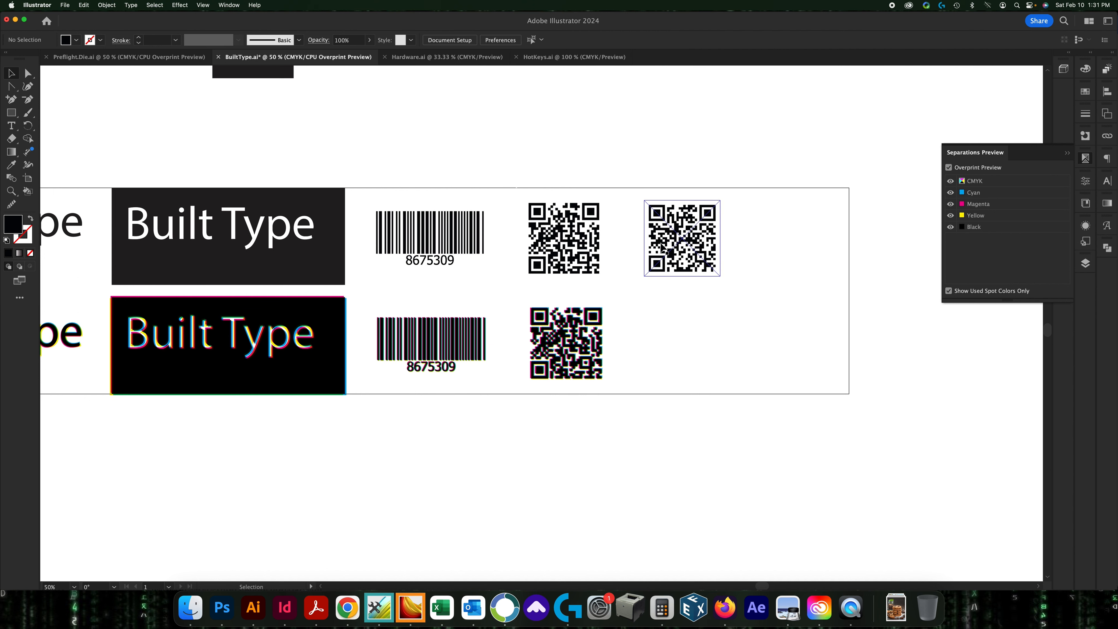
Rasterize the linked QR code image in the upper row as Grayscale at High (300 ppi) with a white background.
left_click(678, 244)
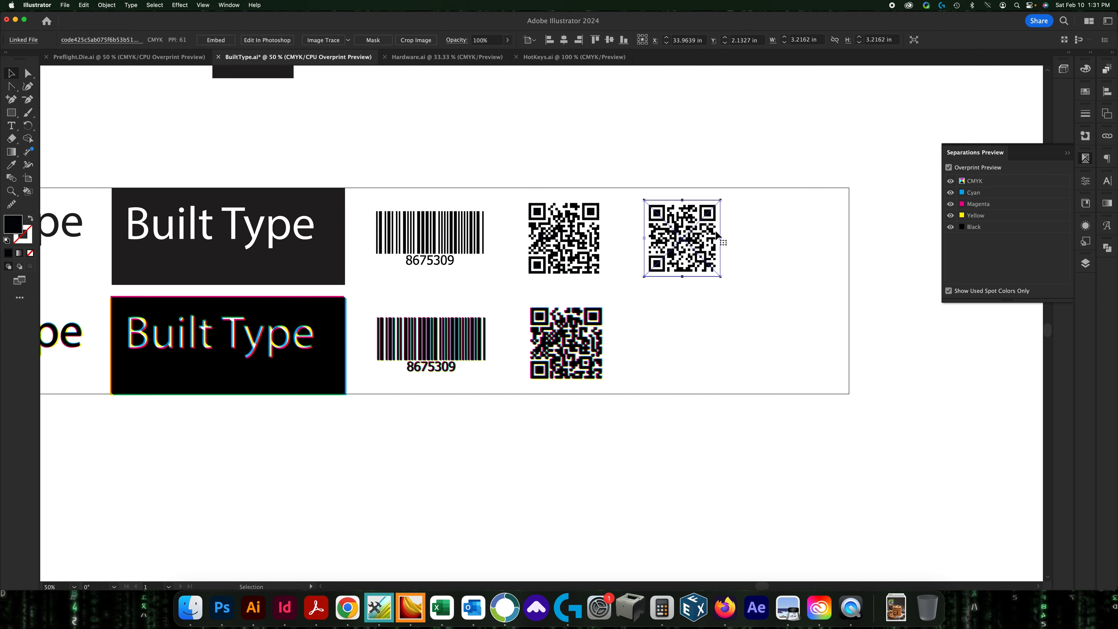
left_click(762, 238)
left_click_drag(742, 247, 685, 254)
left_click(617, 264)
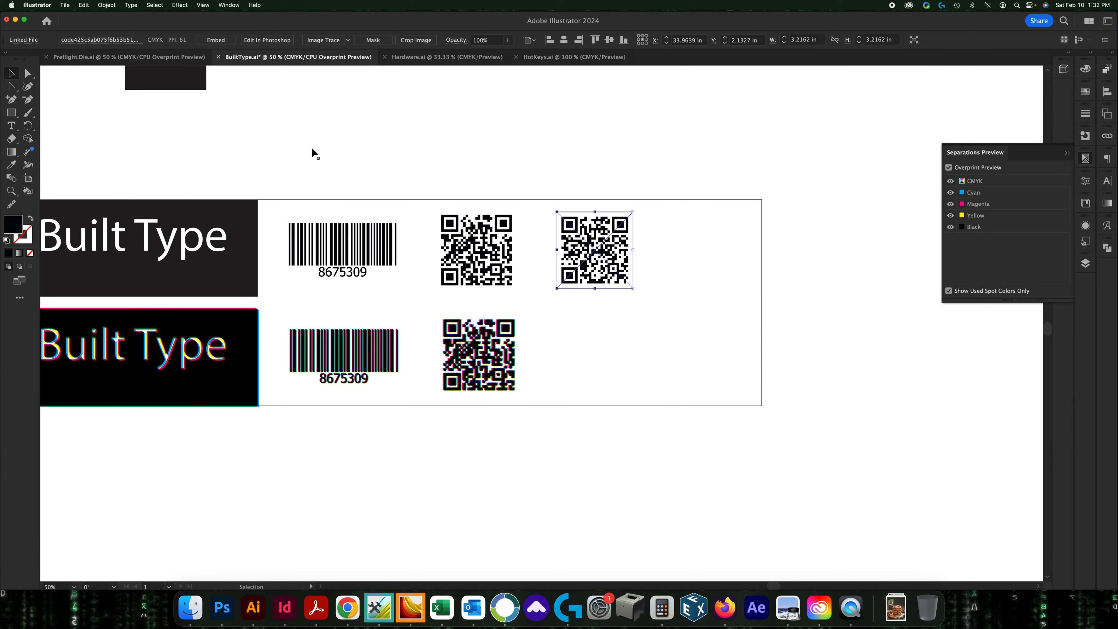
left_click(107, 5)
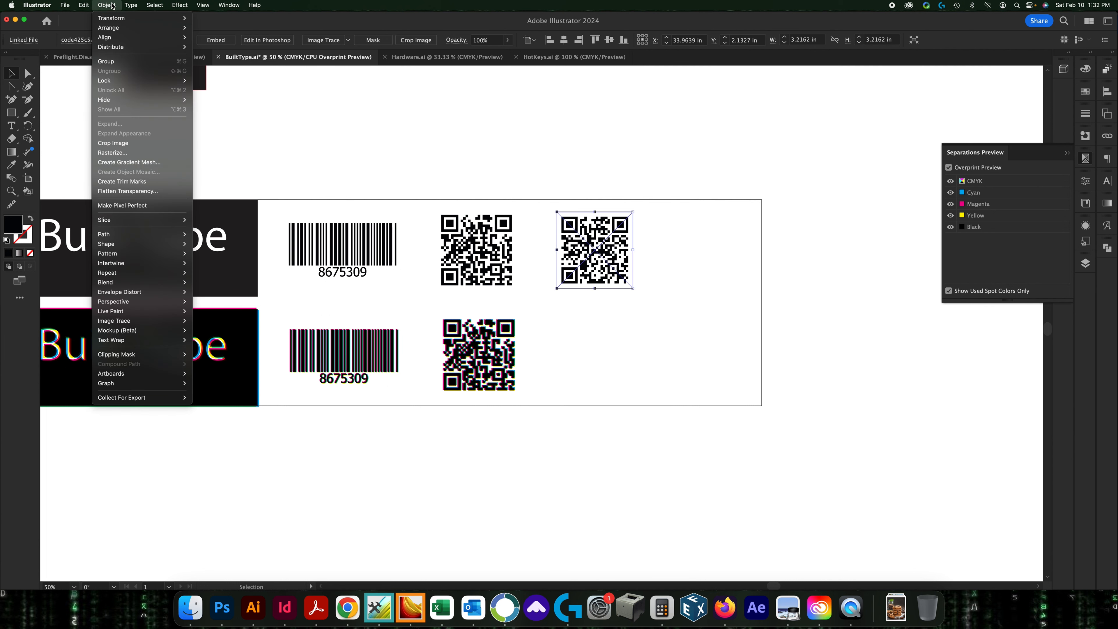
left_click(112, 152)
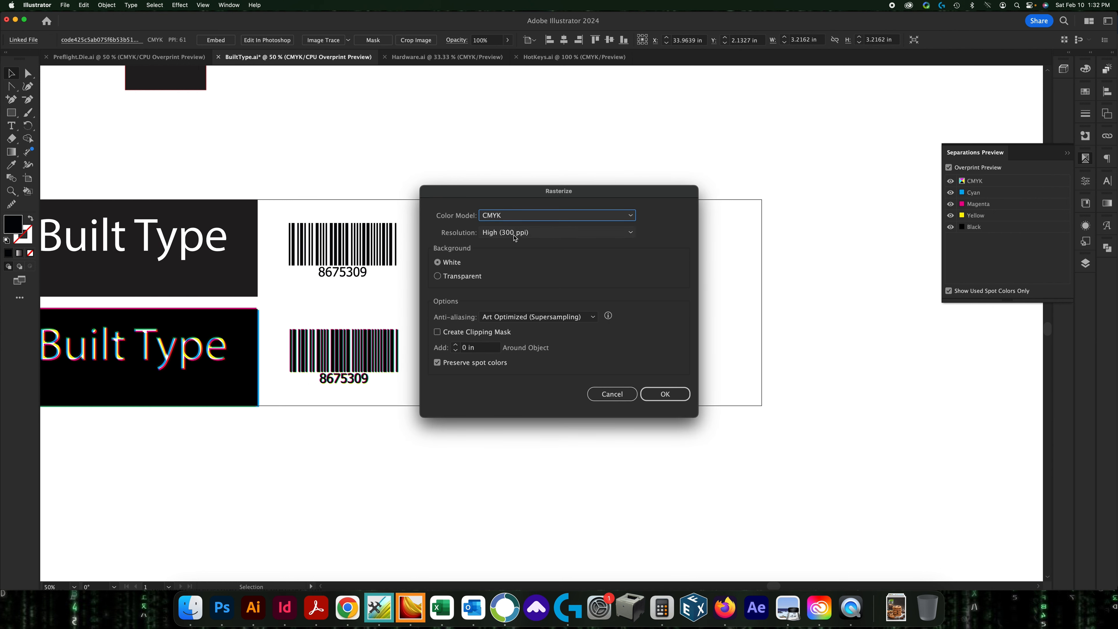
left_click(514, 234)
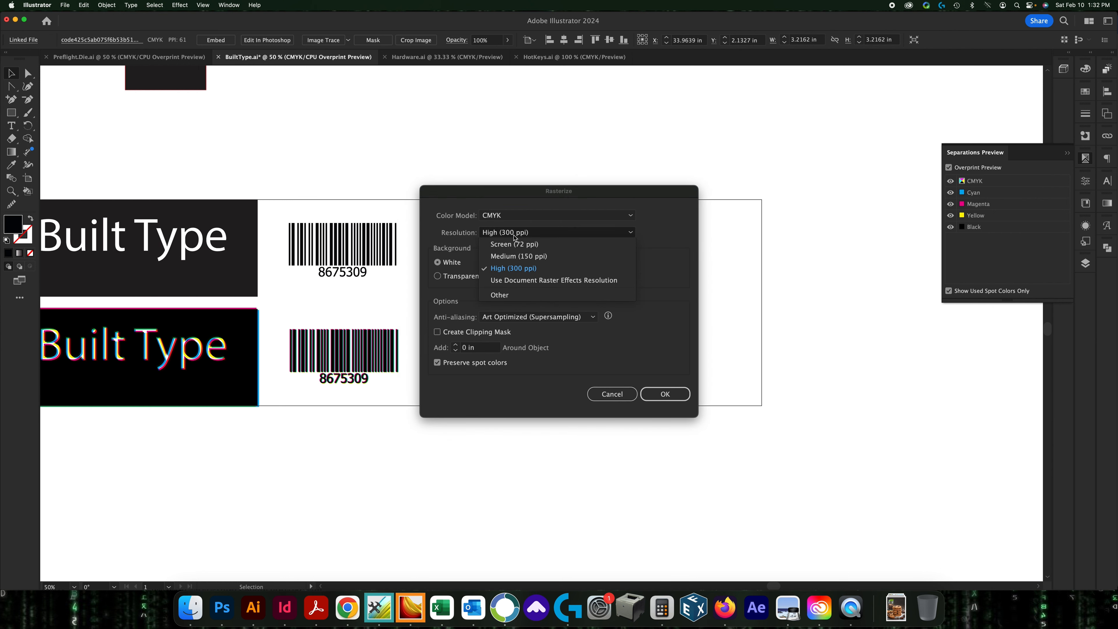
left_click(507, 269)
left_click(515, 218)
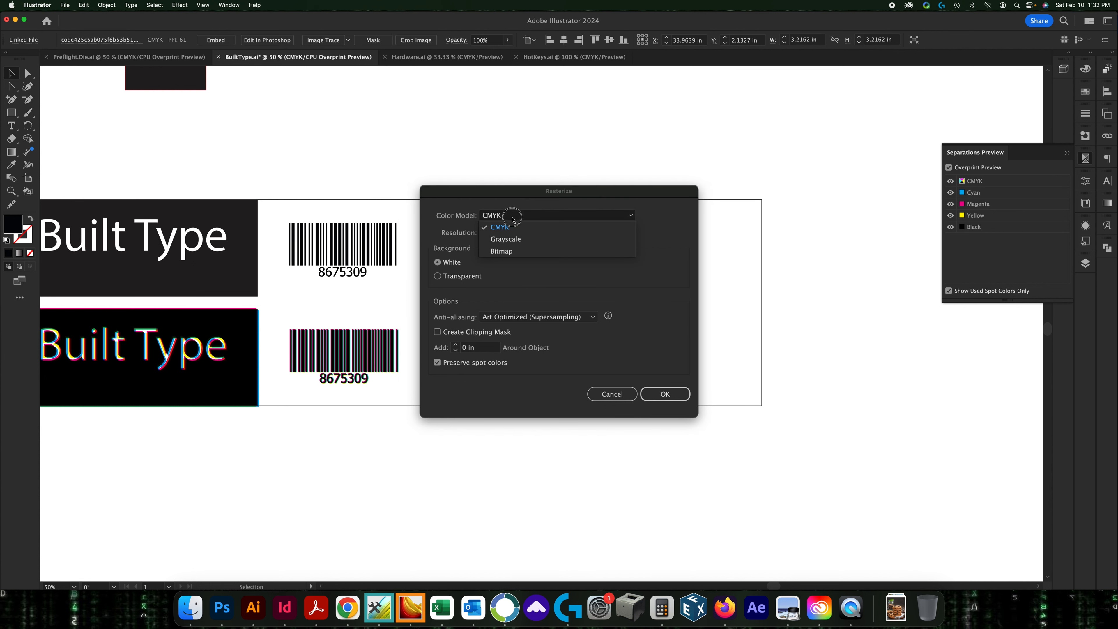
left_click(507, 239)
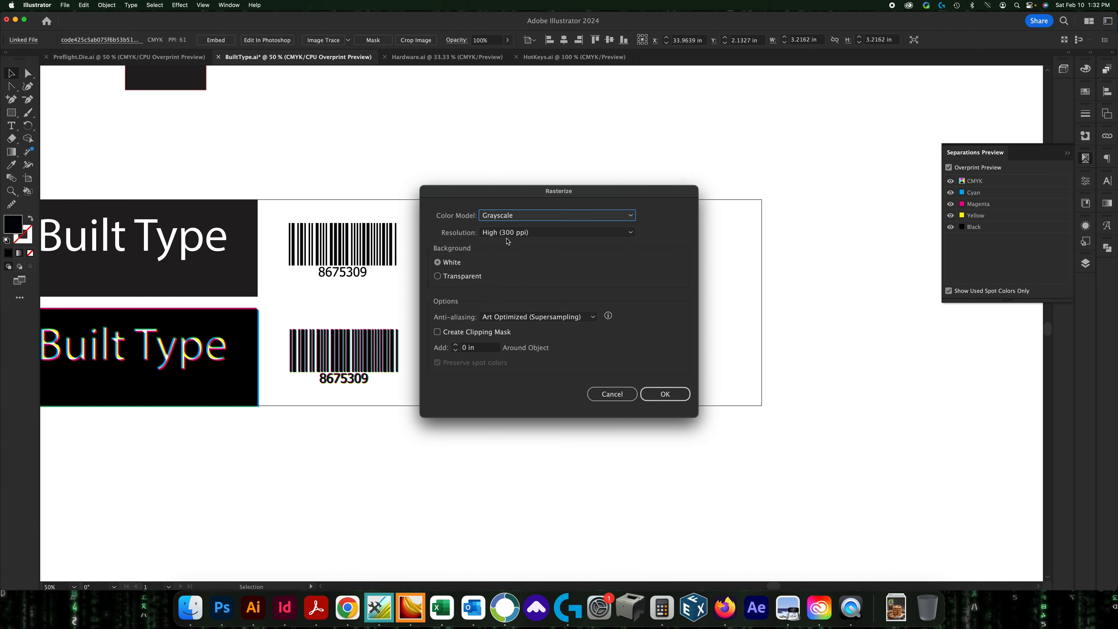
left_click(665, 394)
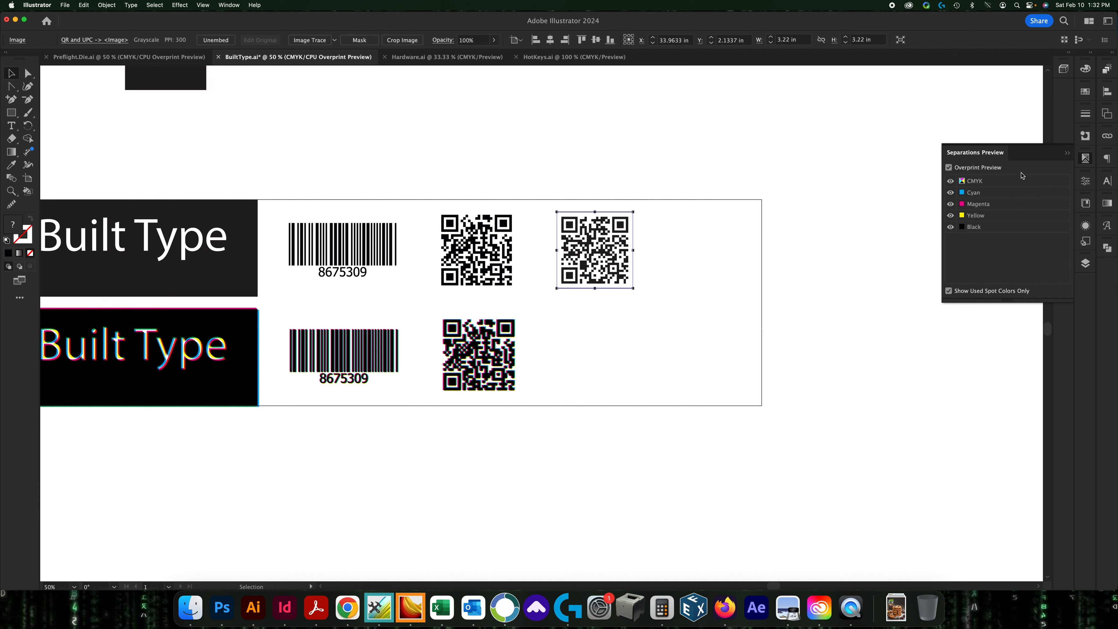
Check the rasterized QR code's entry in the list of linked images and deselect it.
left_click(1107, 137)
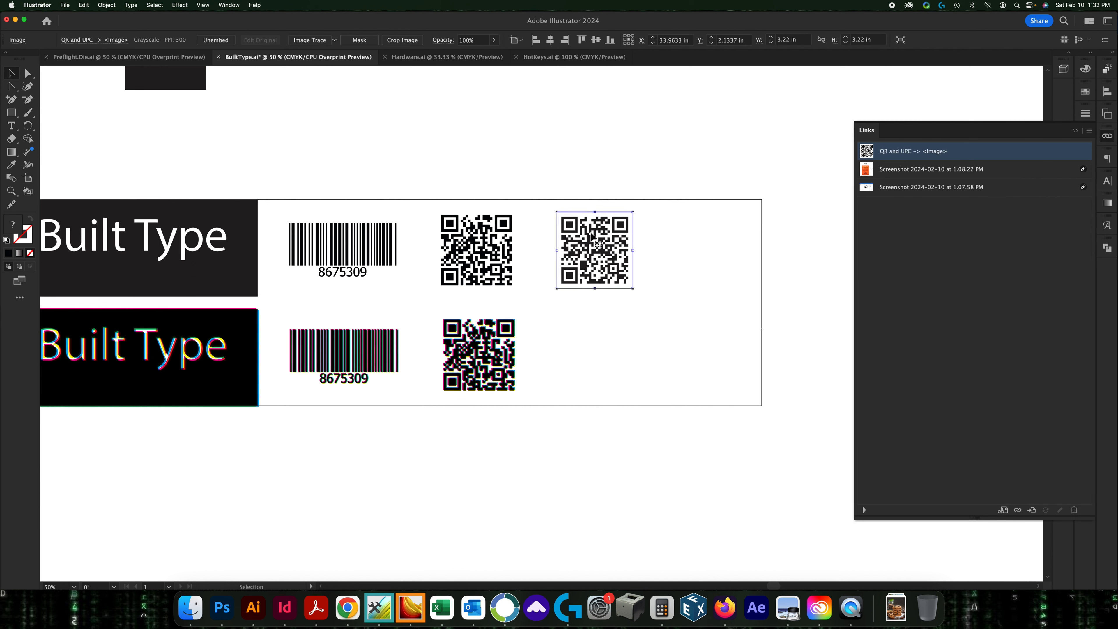
left_click(662, 252)
left_click(1075, 132)
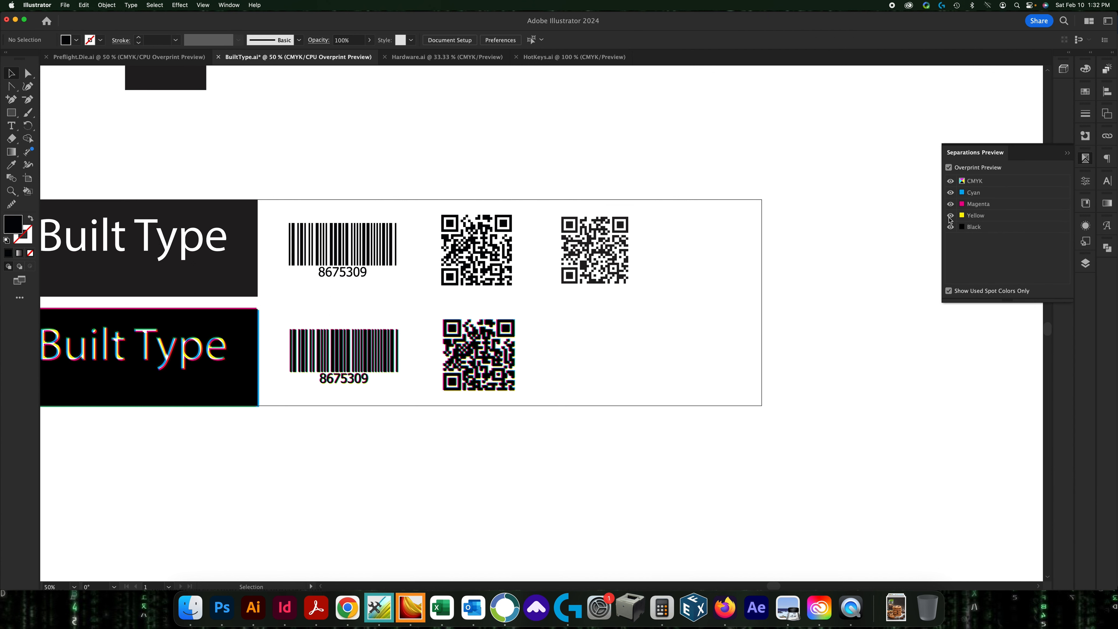
Hide the black plate to check the grayscale QR code's separation, and turn off the overprint preview.
left_click(950, 228)
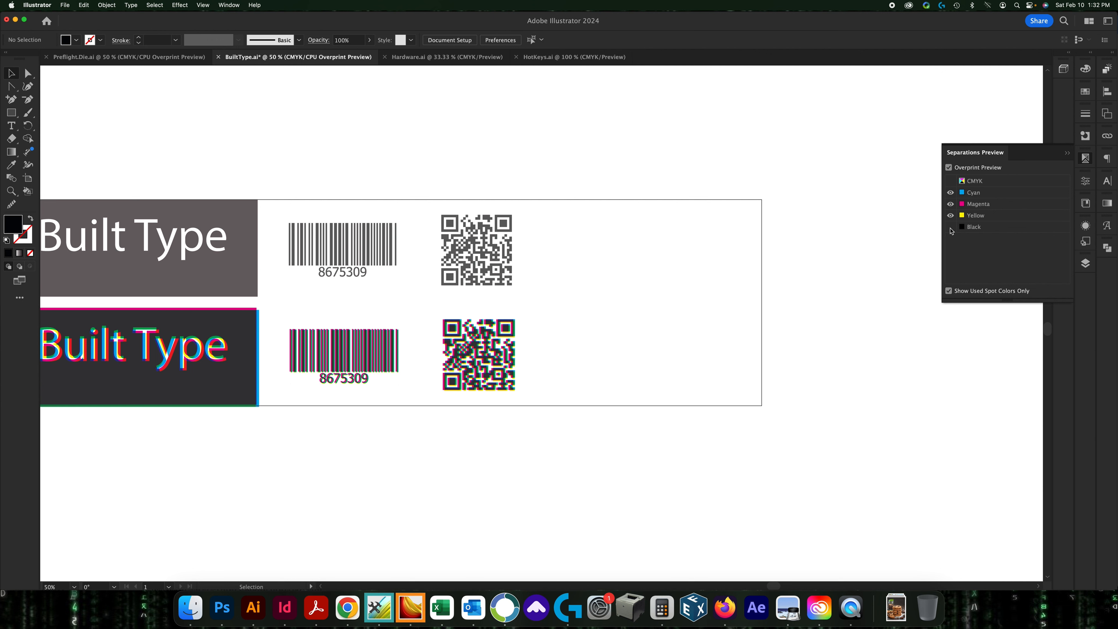
left_click(966, 167)
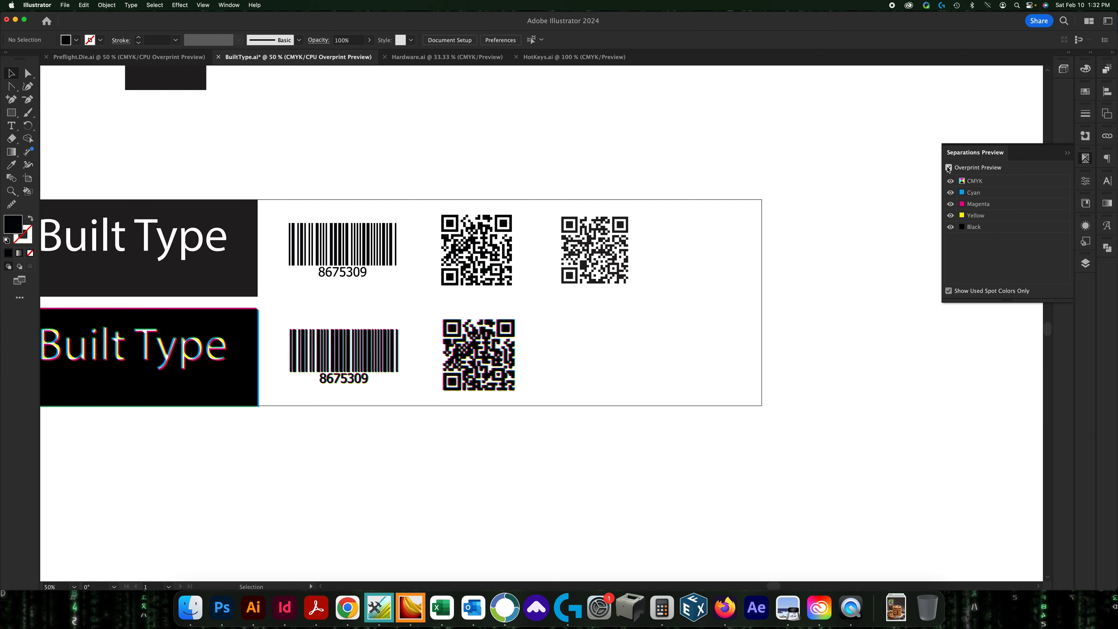
left_click(1068, 154)
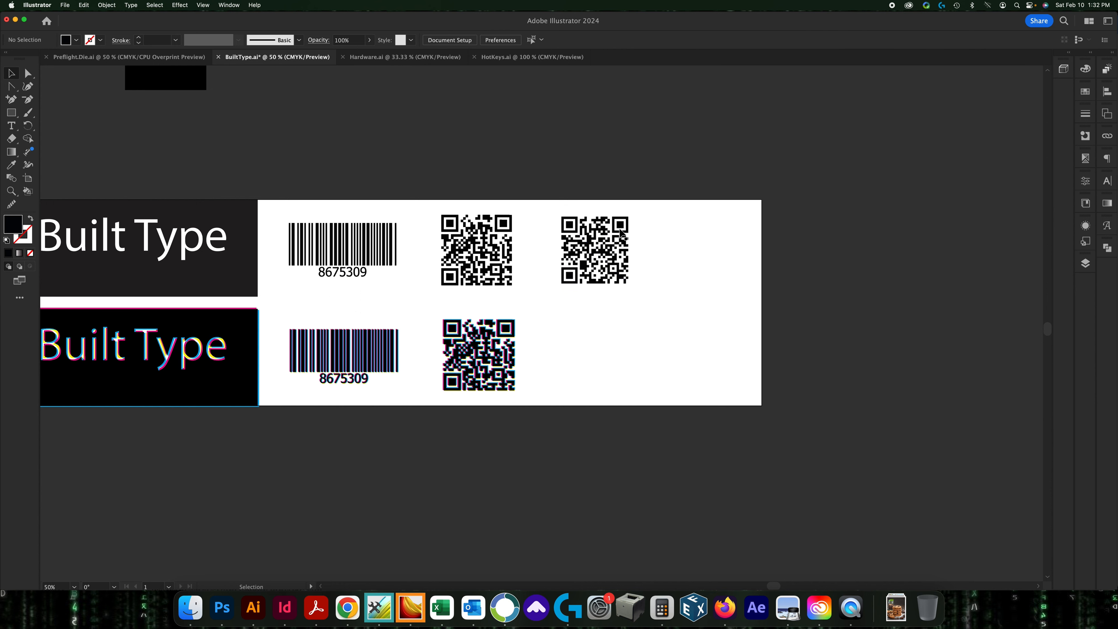
Open the second linked QR code image in the upper row for editing in Photoshop.
right_click(608, 239)
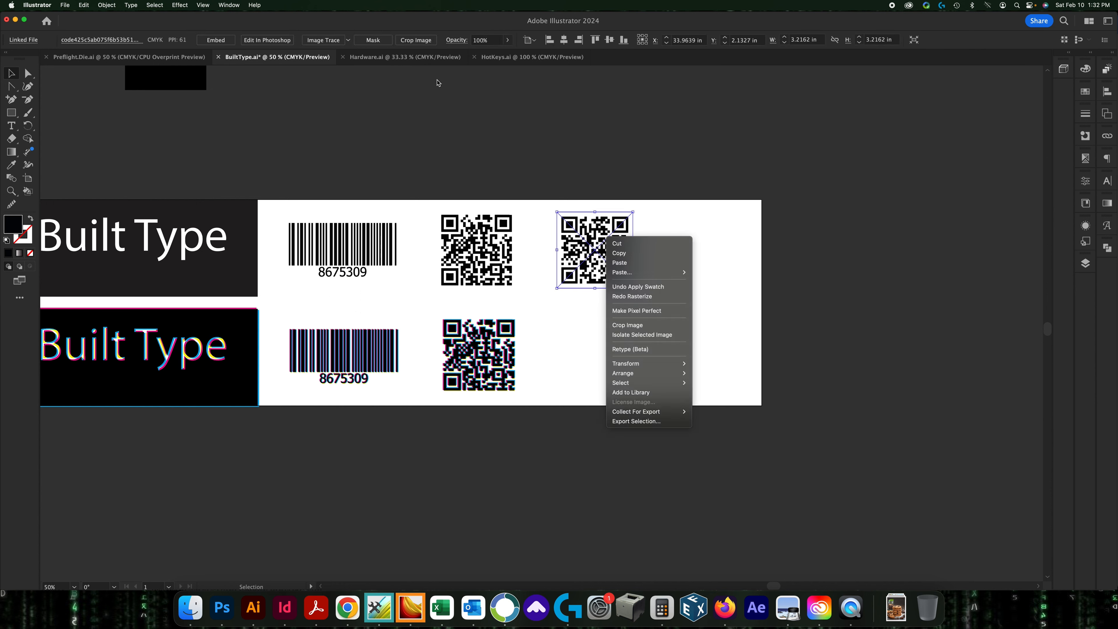
key("Escape")
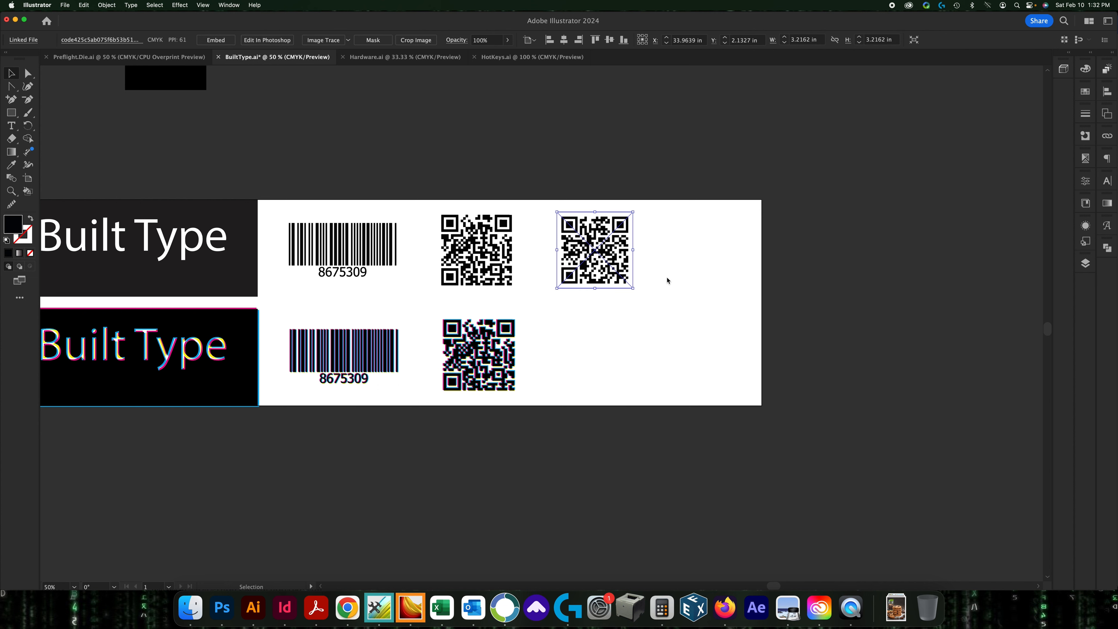
left_click(278, 41)
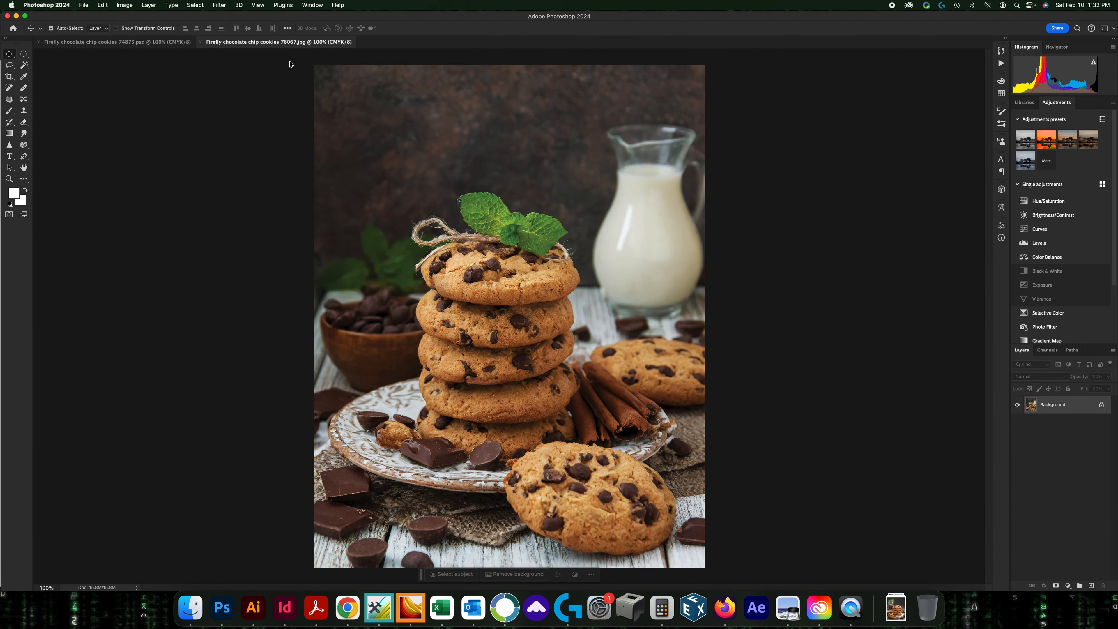
key("super+equal")
key("super+equal")
key("super+equal")
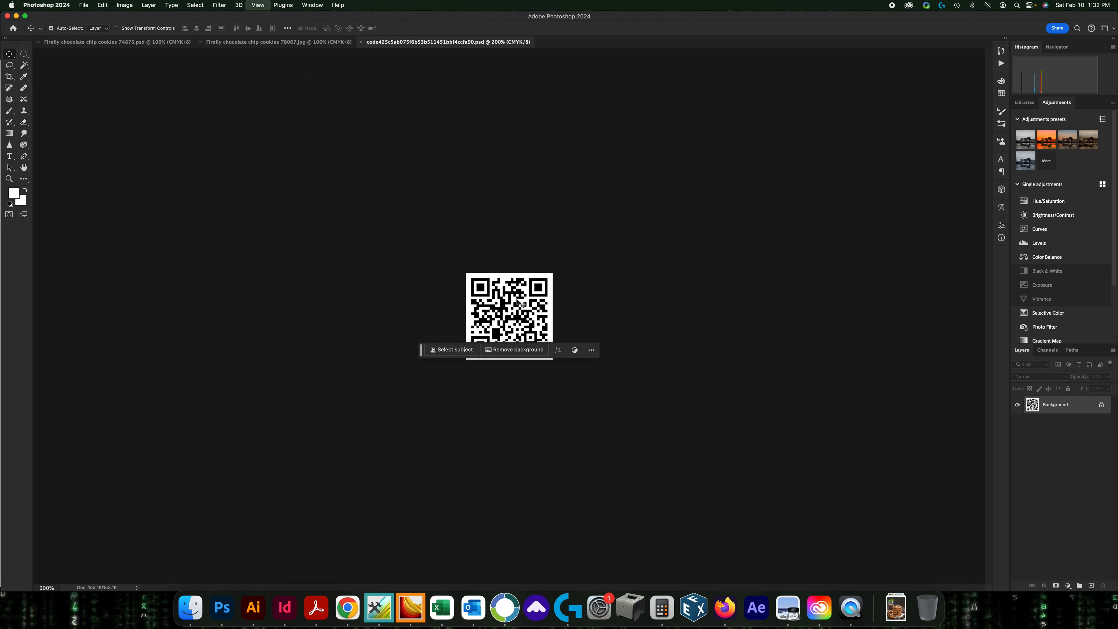
Convert the QR code image to Grayscale mode and save the file.
left_click(121, 5)
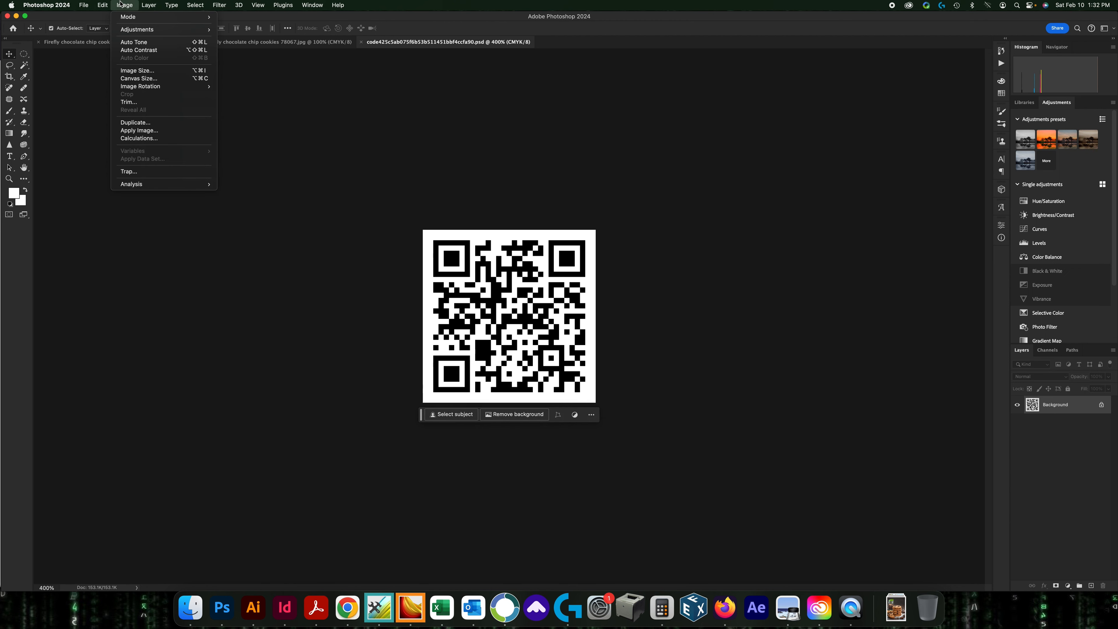
mouse_move(128, 17)
left_click(230, 25)
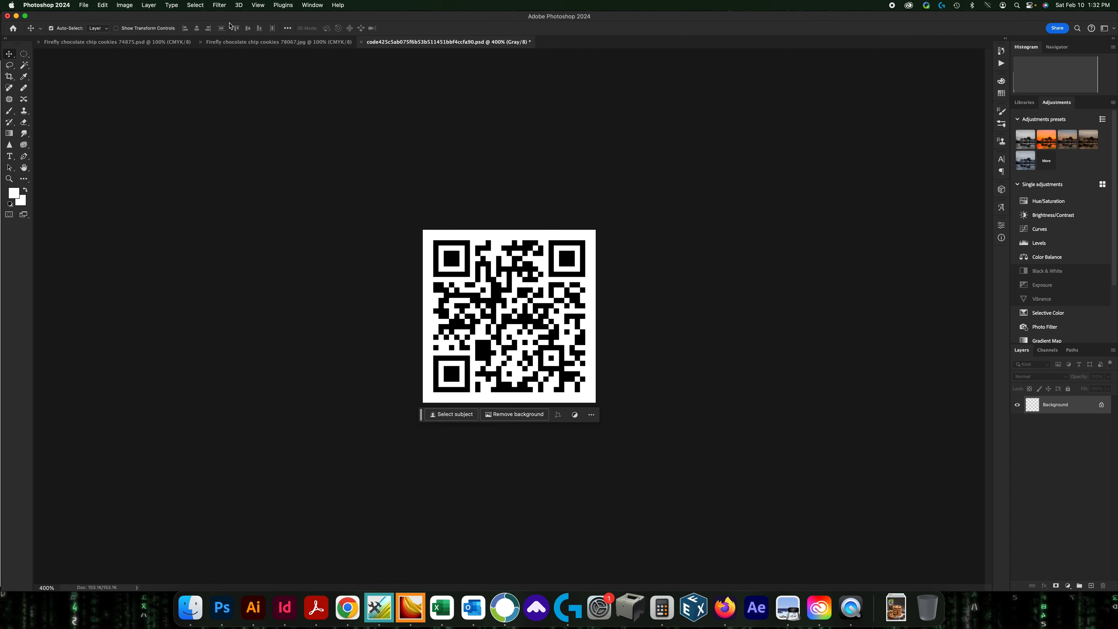
left_click(84, 5)
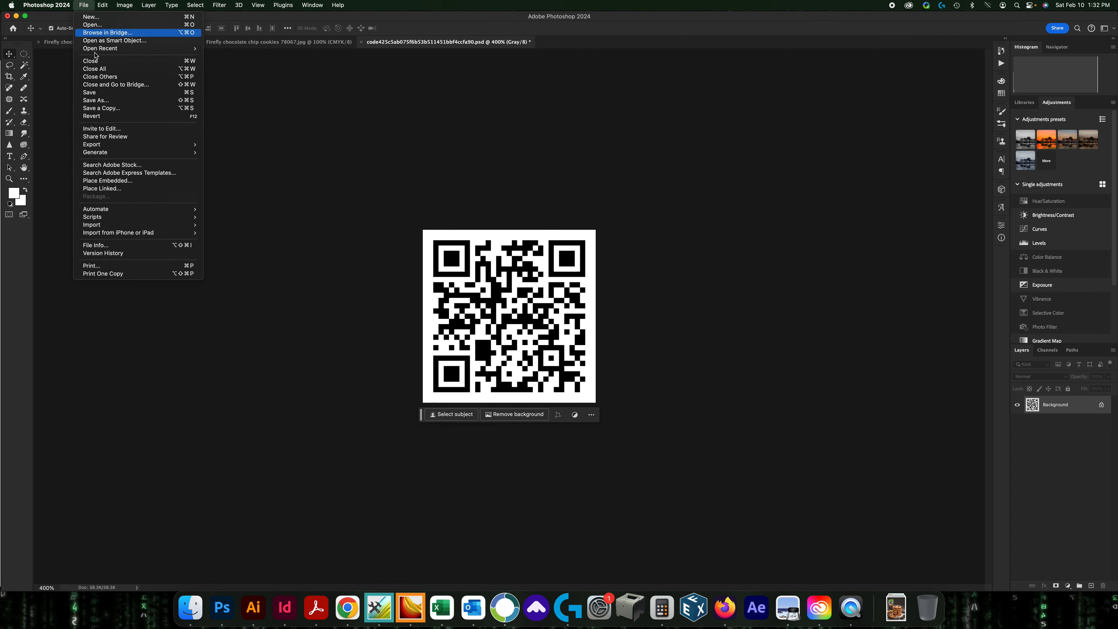
left_click(101, 98)
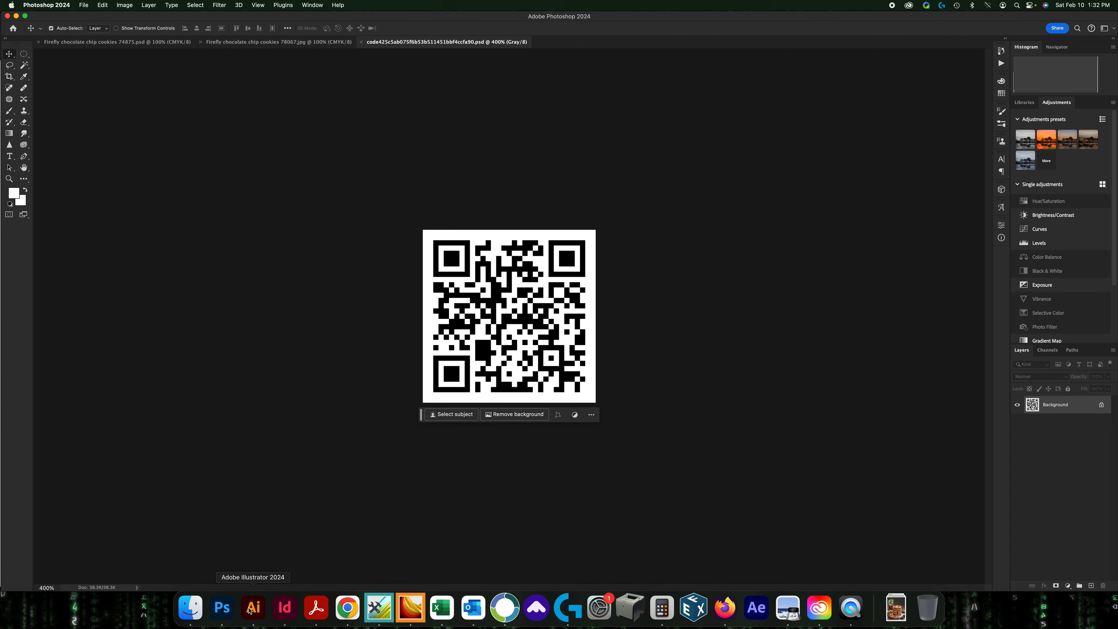
Switch back to Illustrator, update the modified QR code link, and check its separation with the black plate hidden.
key("super+Tab")
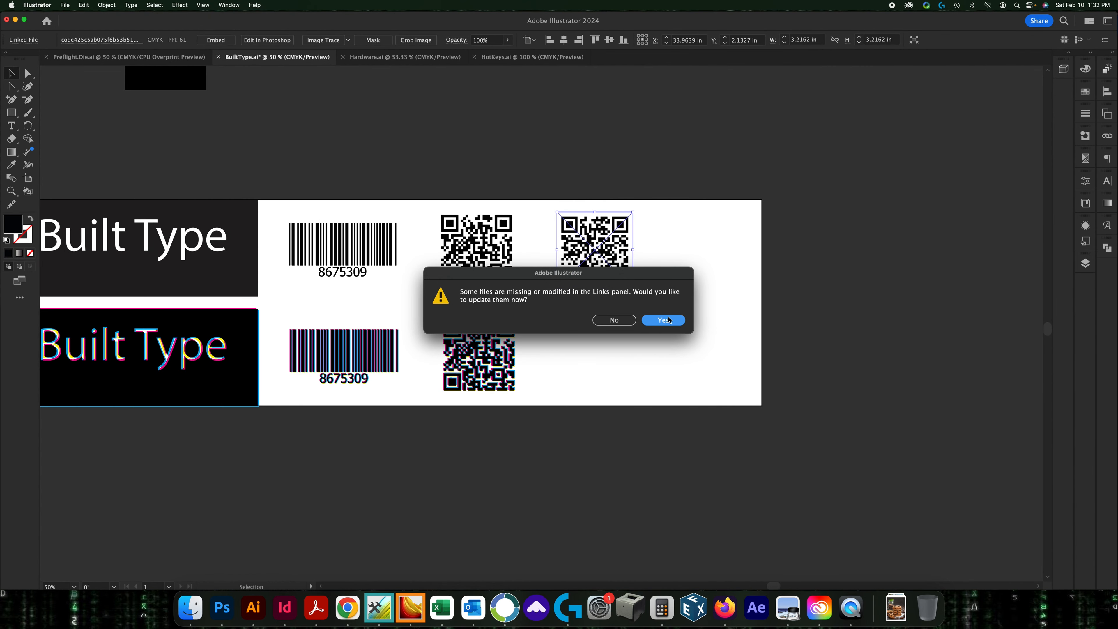
left_click(668, 320)
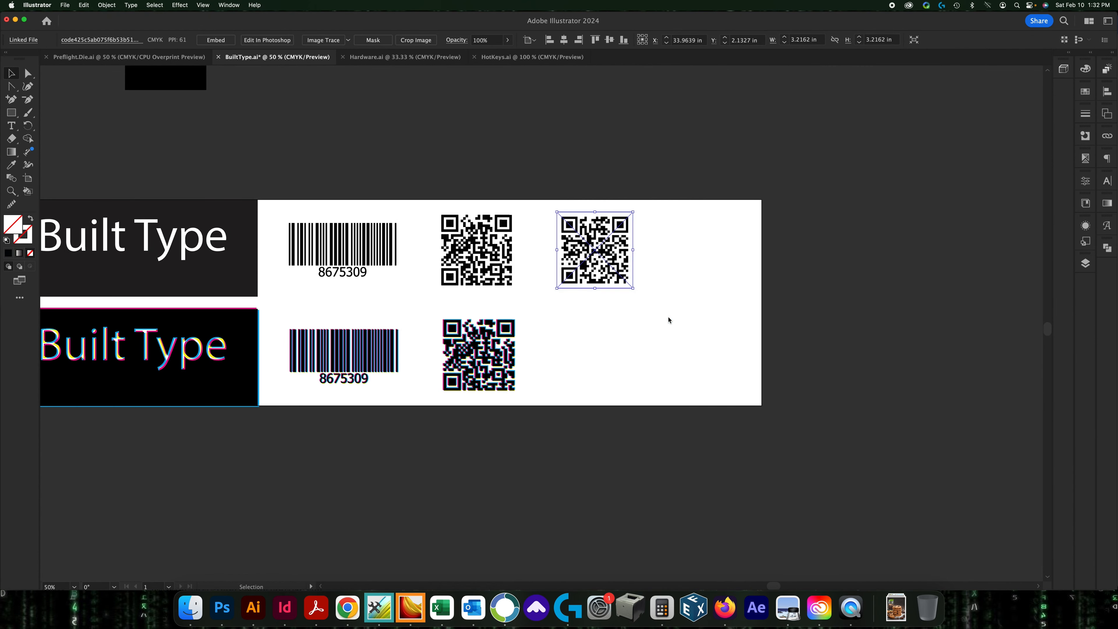
left_click(1086, 161)
left_click(949, 167)
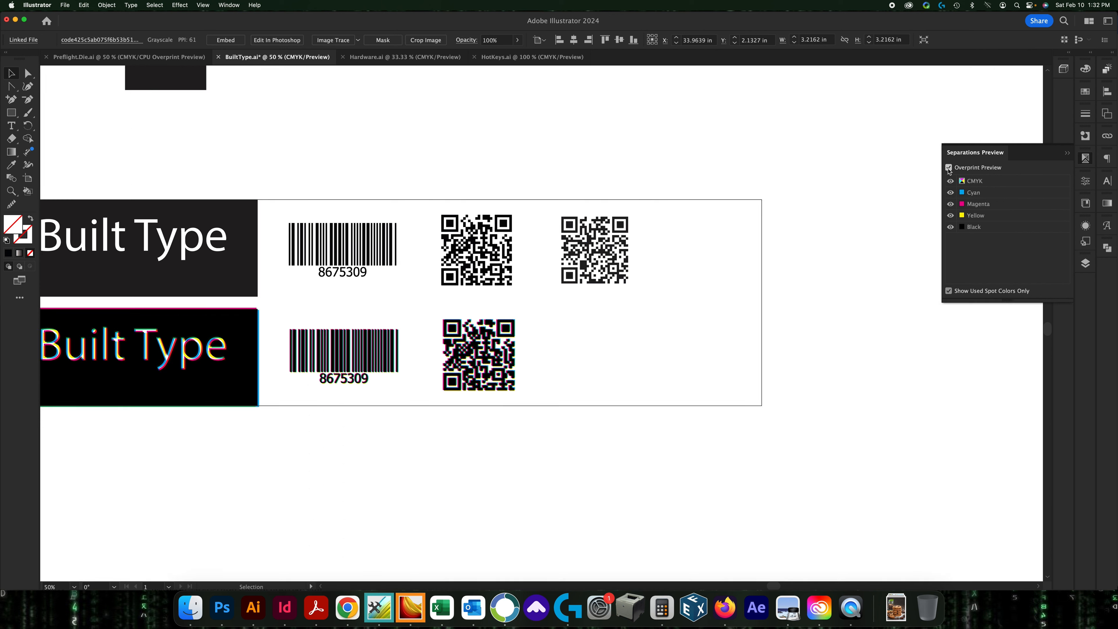
left_click(951, 227)
left_click(949, 168)
left_click(807, 157)
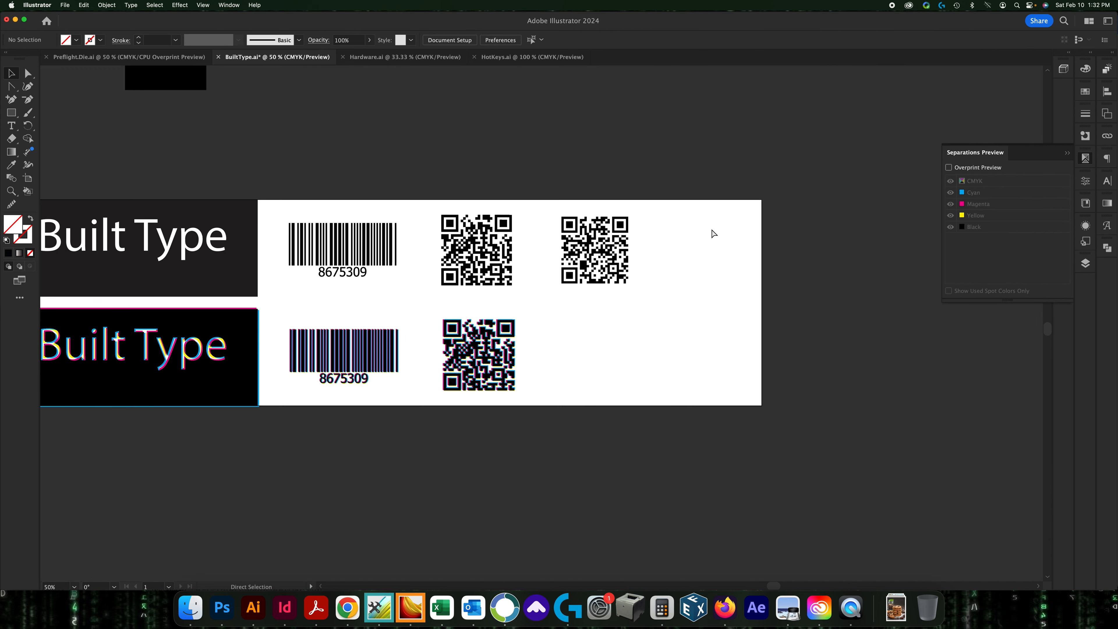
Show the Resources layer and examine the image of the QR Code Maker Pro page.
key("super+equal")
key("super+minus")
key("super+minus")
scroll(429, 192, "left", 3)
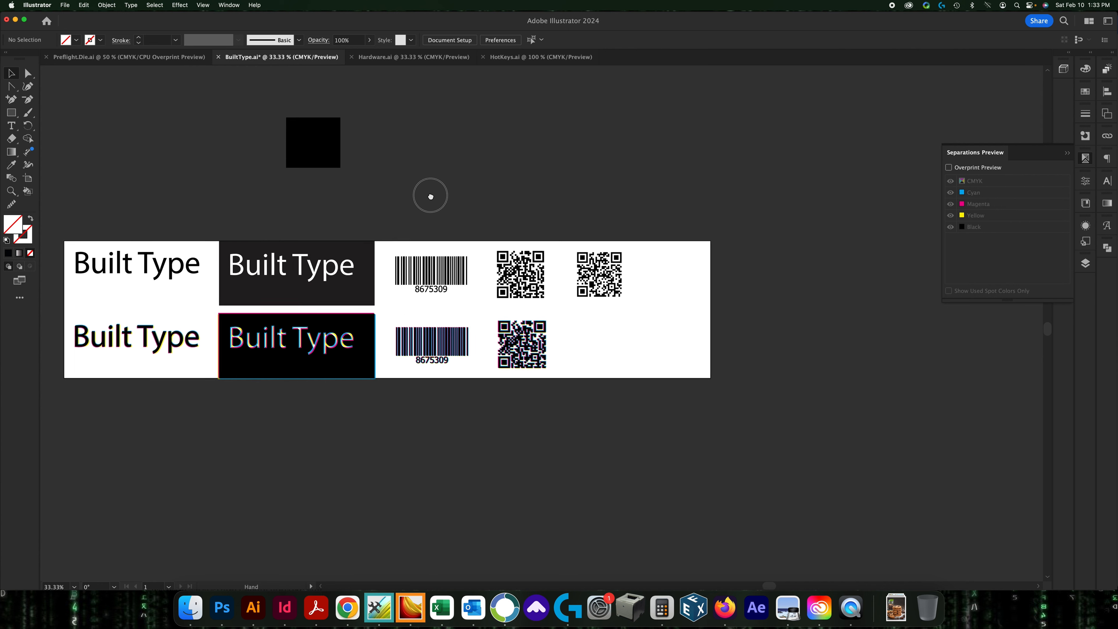
left_click(1085, 263)
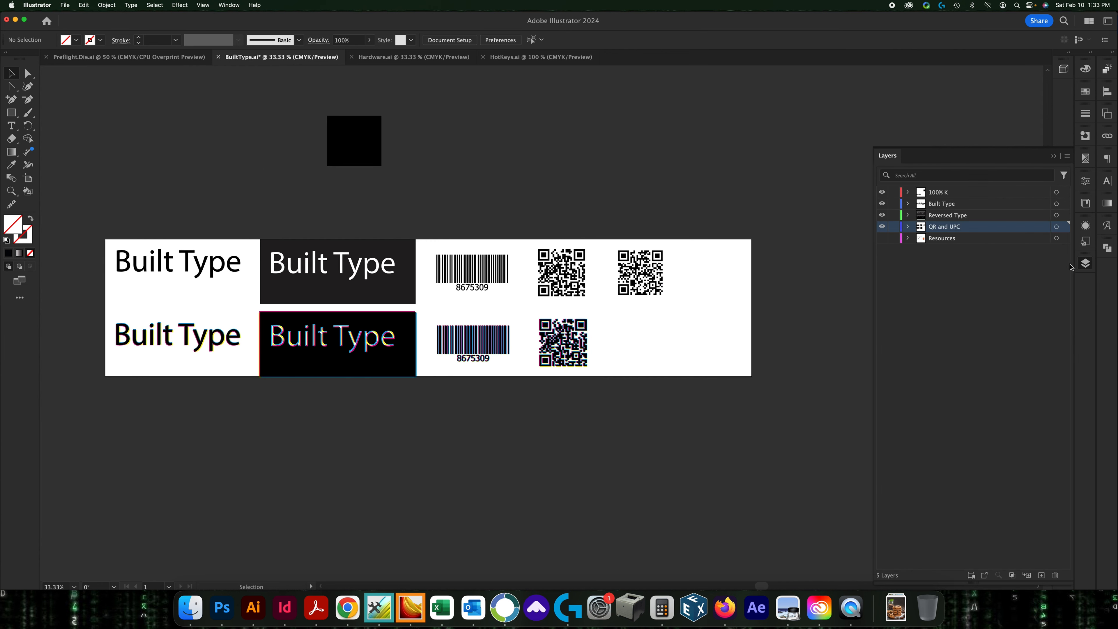
left_click(882, 238)
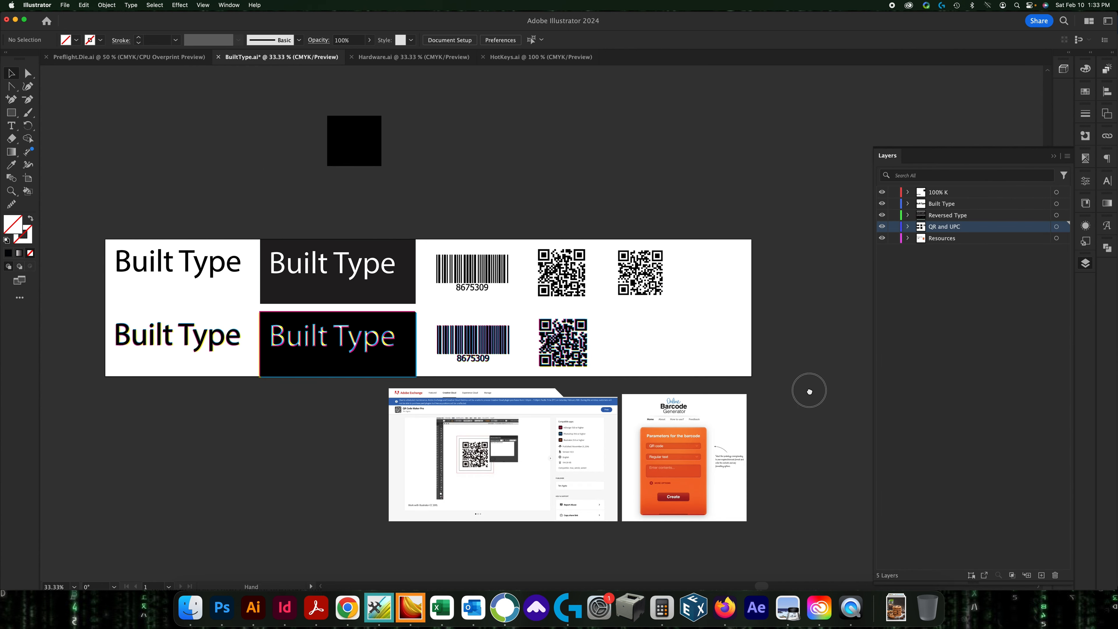
scroll(806, 388, "down", 5)
key("super+equal")
key("super+equal")
key("super+equal")
scroll(511, 374, "left", 3)
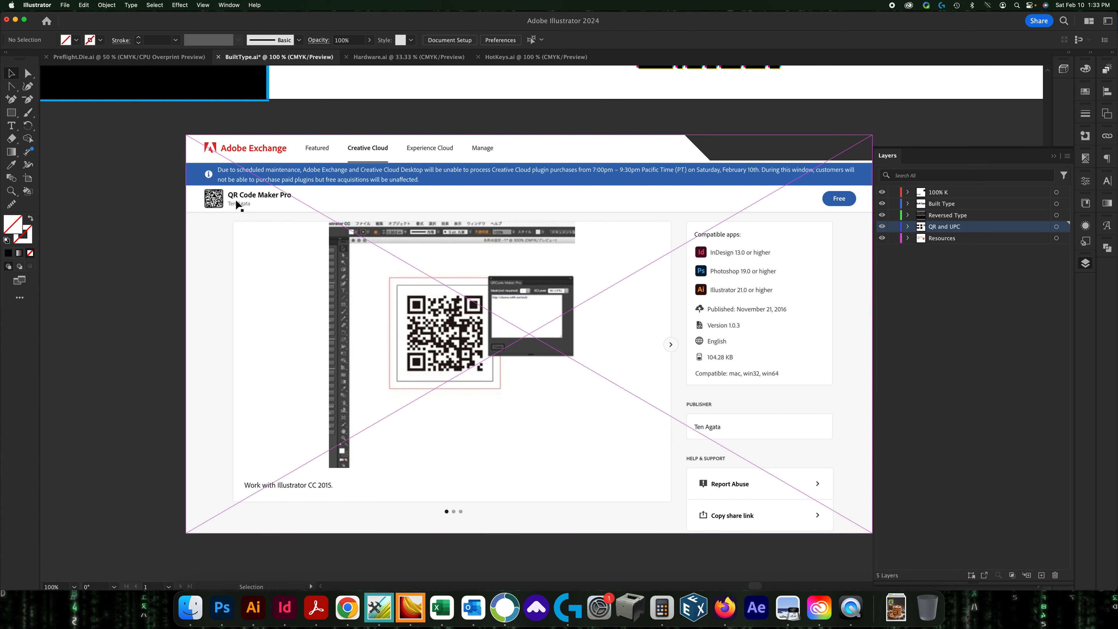
Open the QRCode Maker Pro extension to view its options, and close it again.
left_click(229, 5)
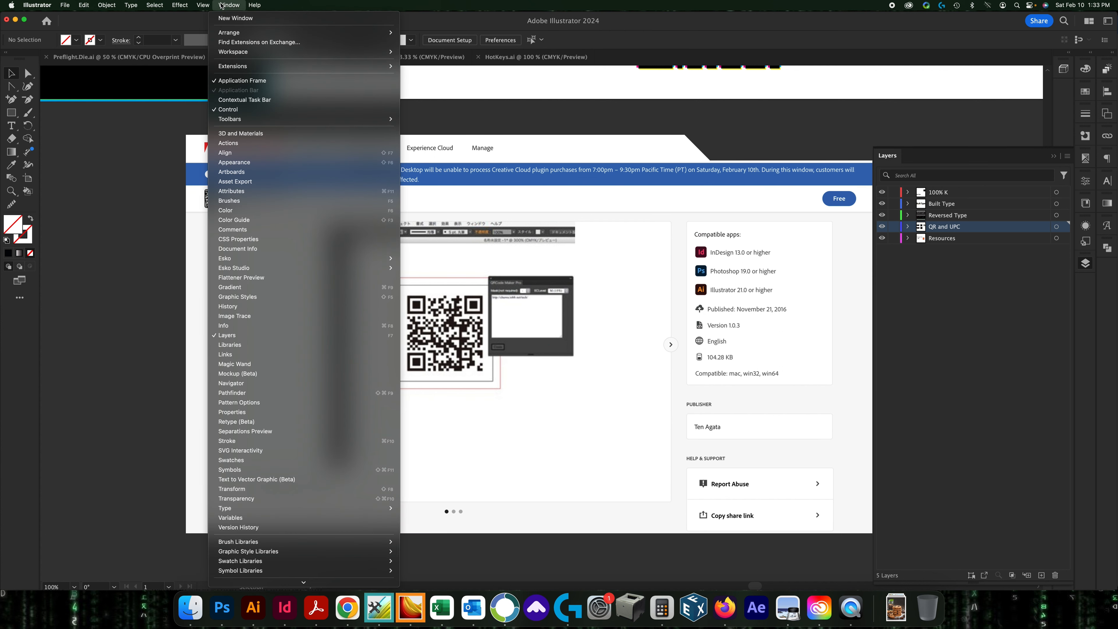
mouse_move(237, 70)
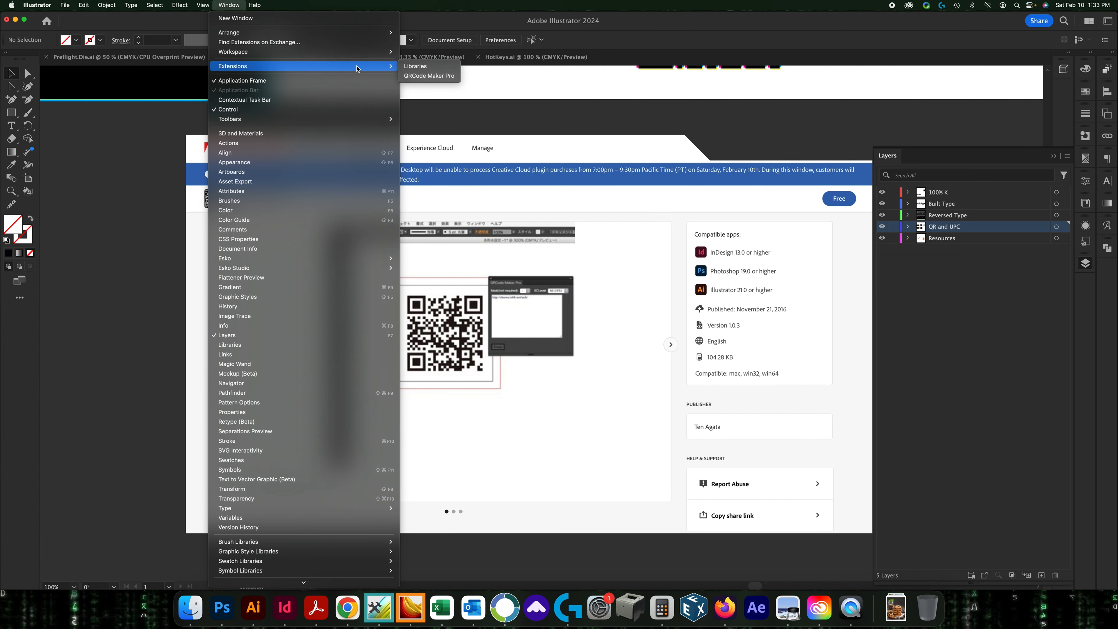
left_click(430, 76)
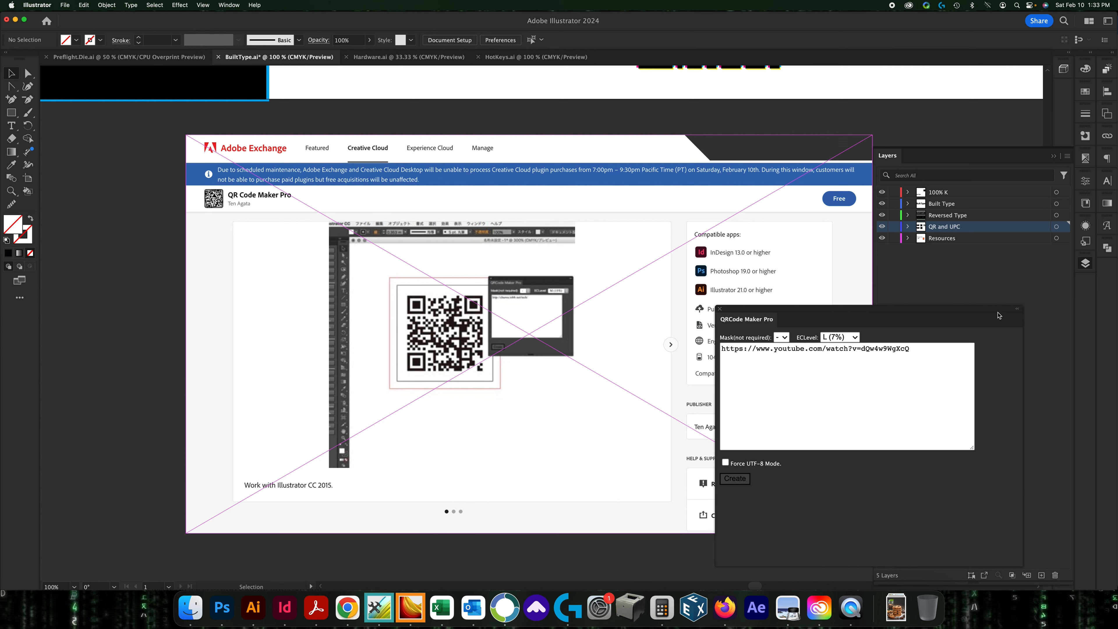
left_click(720, 309)
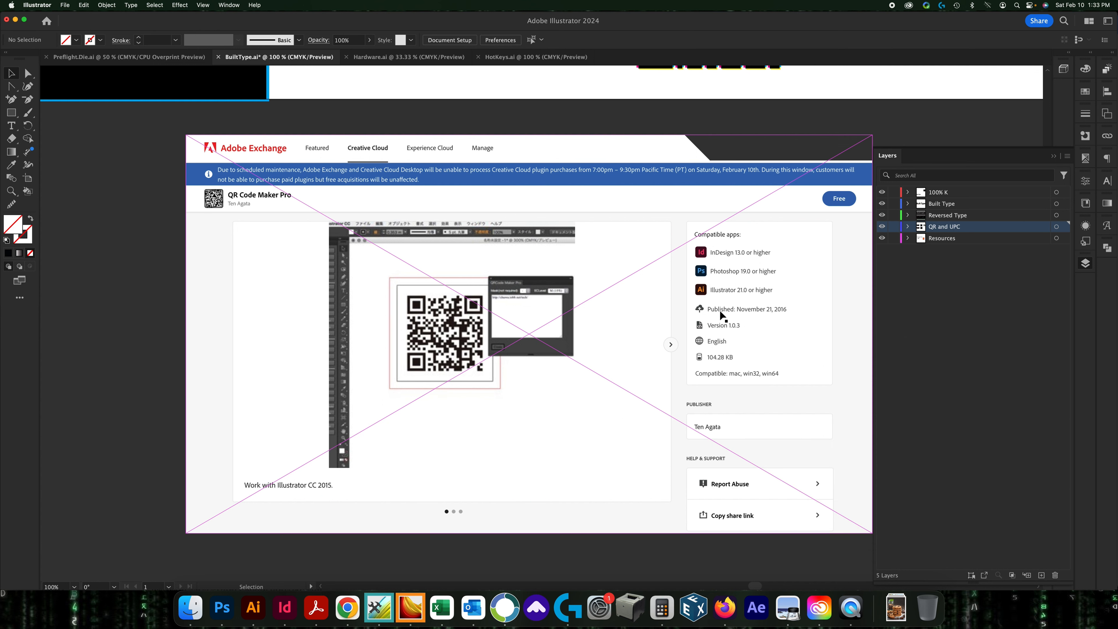
Examine the Online Barcode Generator image below the artboard, including its barcode parameters.
key("super+minus")
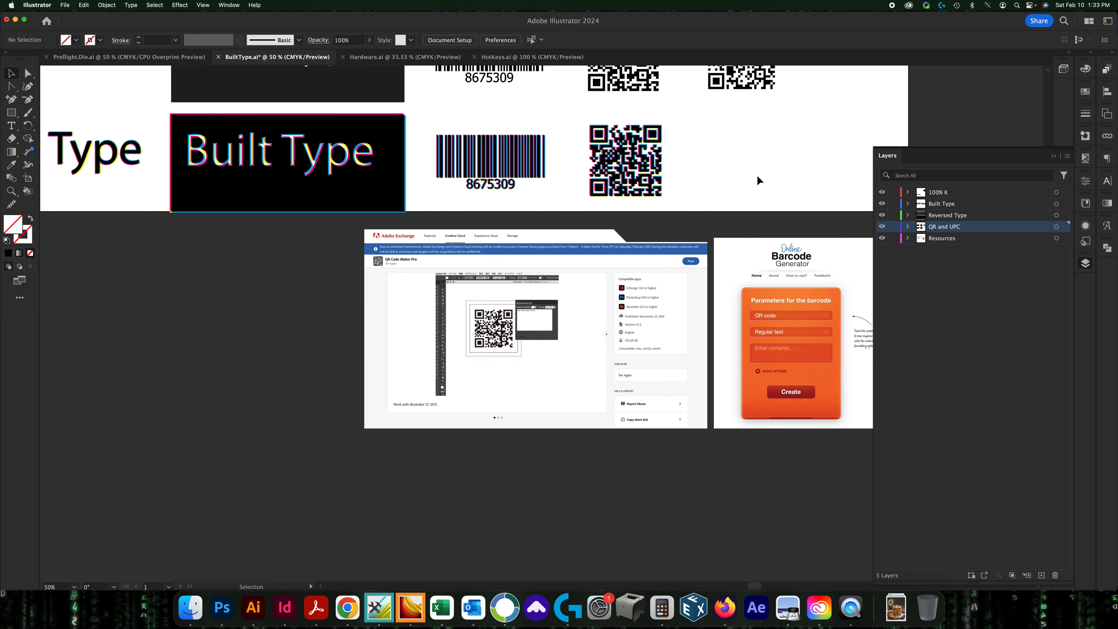
scroll(619, 205, "right", 10)
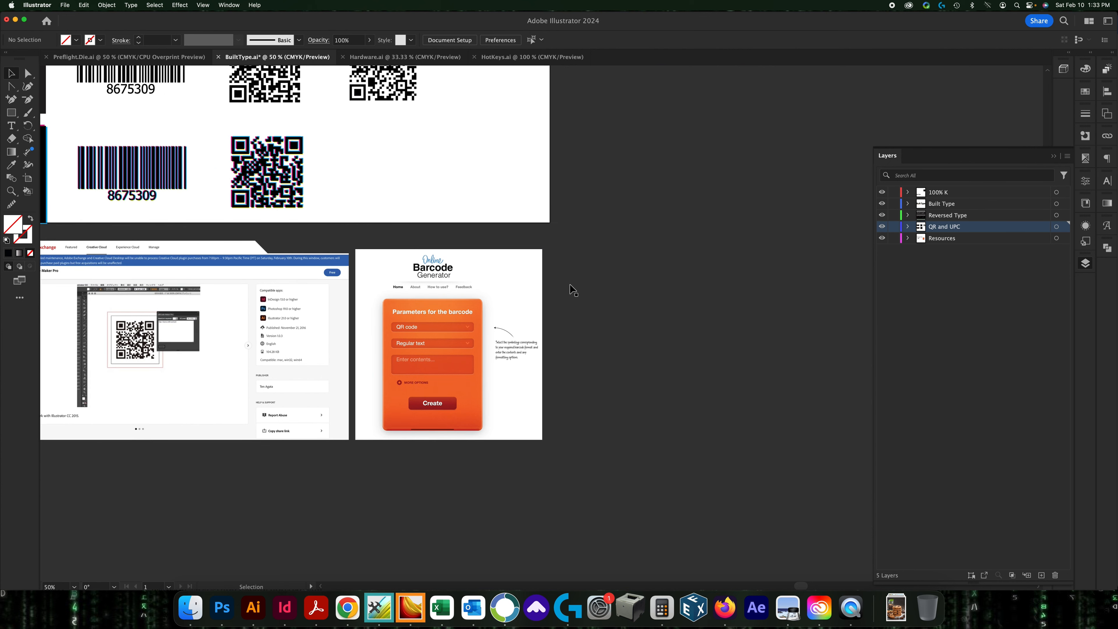
key("super+plus")
key("super+plus")
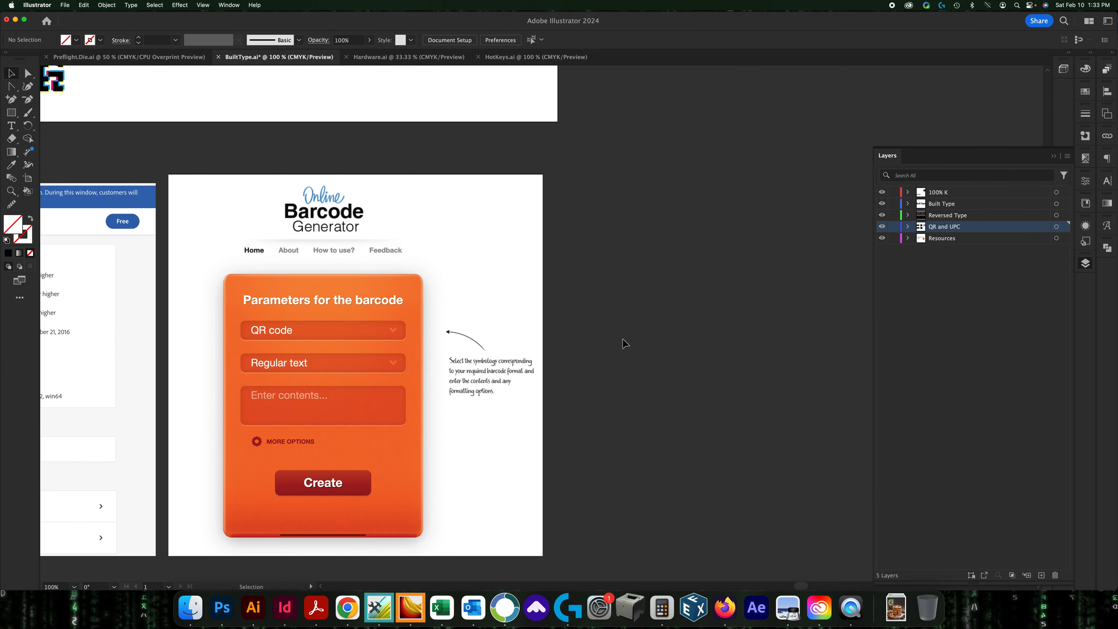
left_click_drag(625, 344, 668, 324)
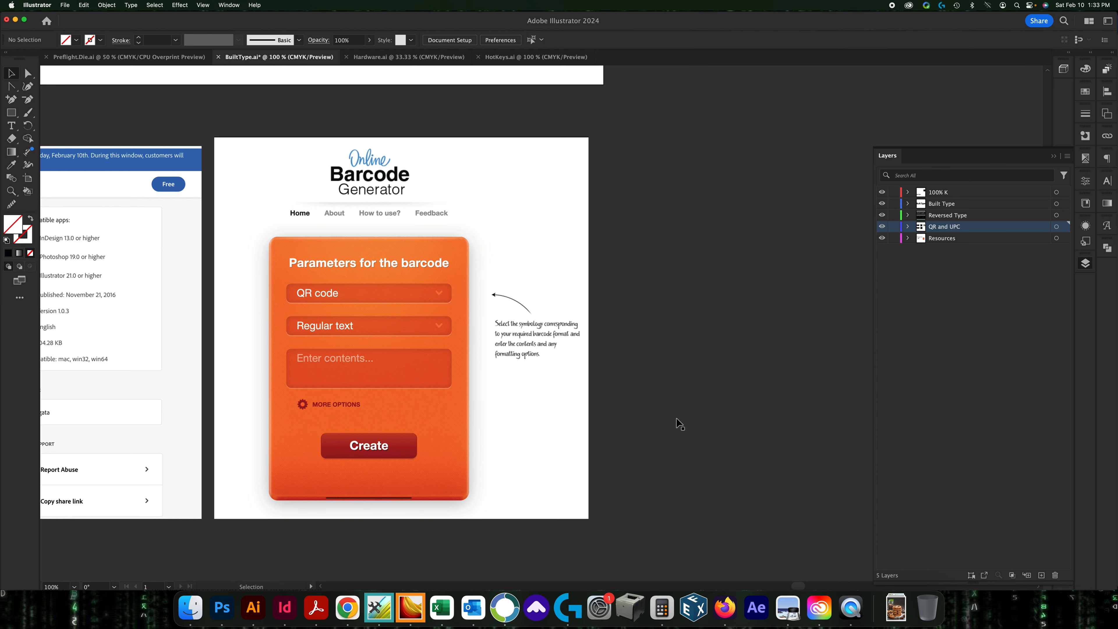
key("super+minus")
key("super+minus")
key("super+minus")
key("super+minus")
scroll(672, 423, "left", 2)
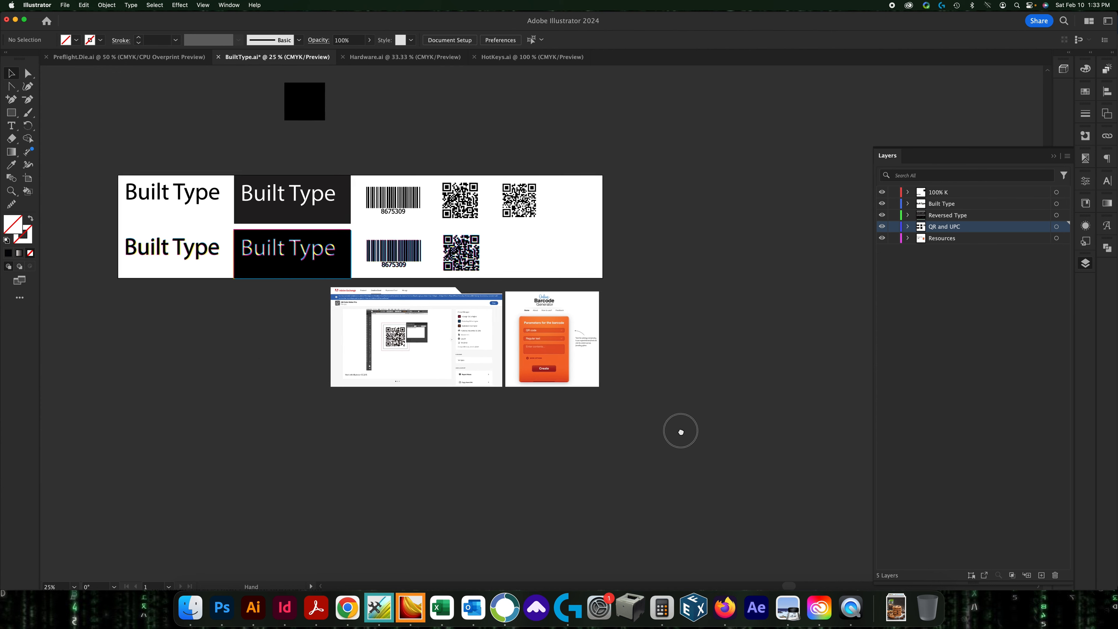
Switch to the Preflight.Die.ai document and hide the black plate to find built black on the carton.
left_click(135, 55)
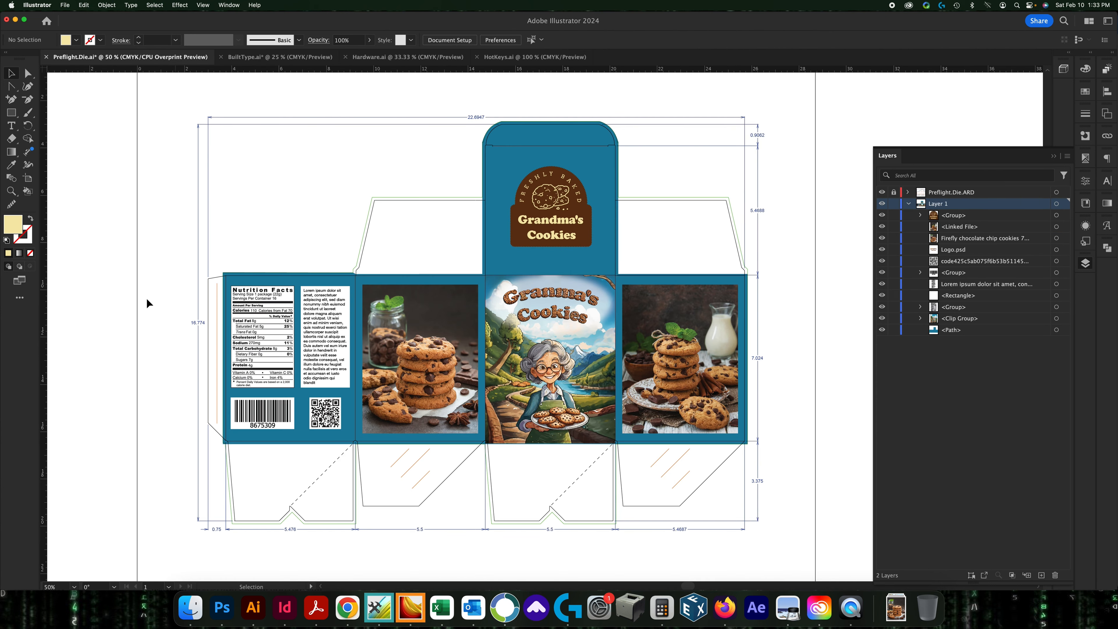
left_click_drag(197, 267, 236, 237)
left_click_drag(1085, 162, 1079, 159)
left_click(1080, 159)
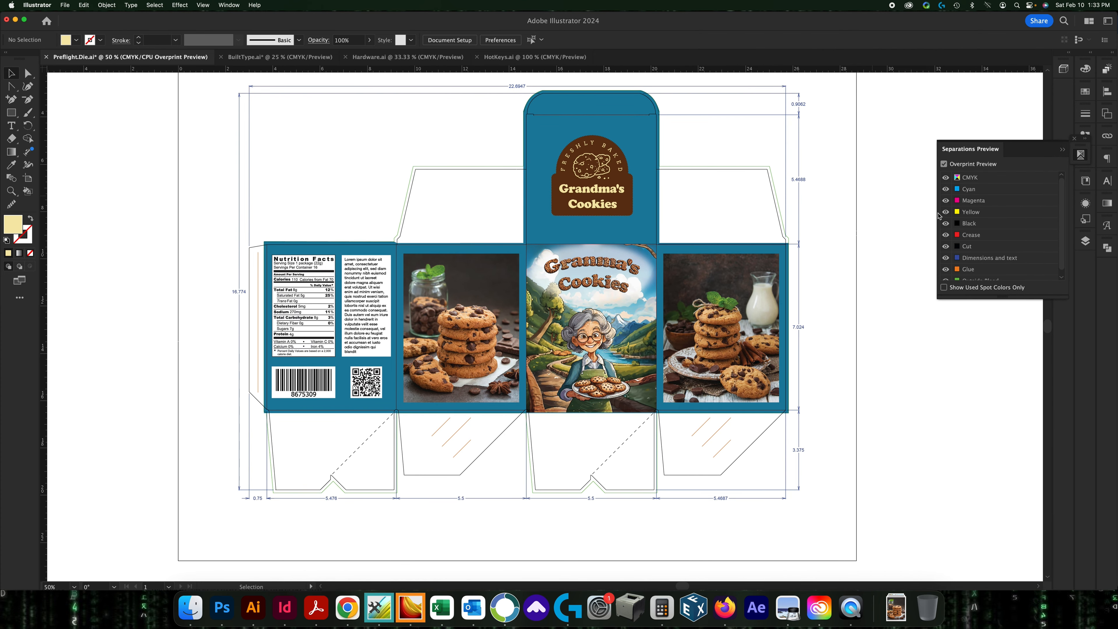
left_click(945, 224)
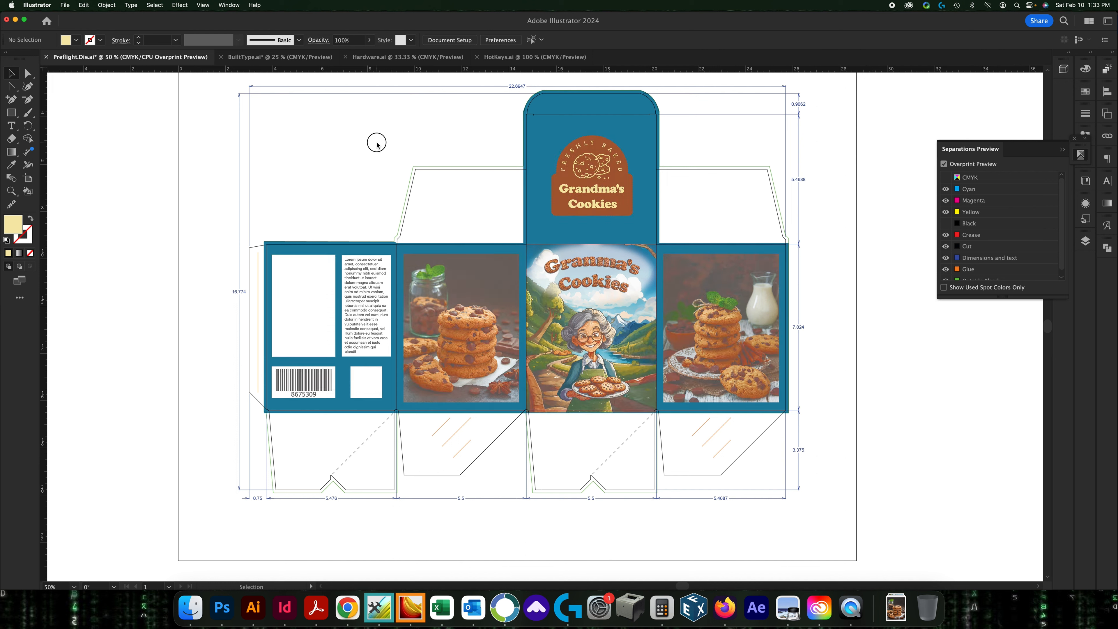
Select the lorem ipsum text on the carton's side panel and every object with the same fill color.
left_click(1086, 91)
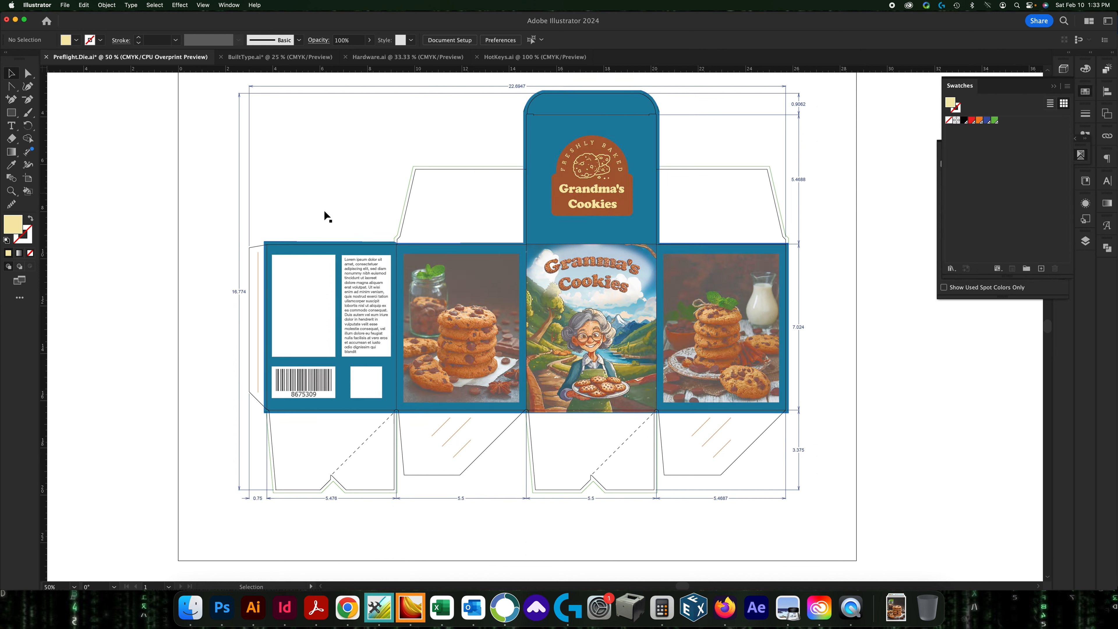
left_click(355, 277)
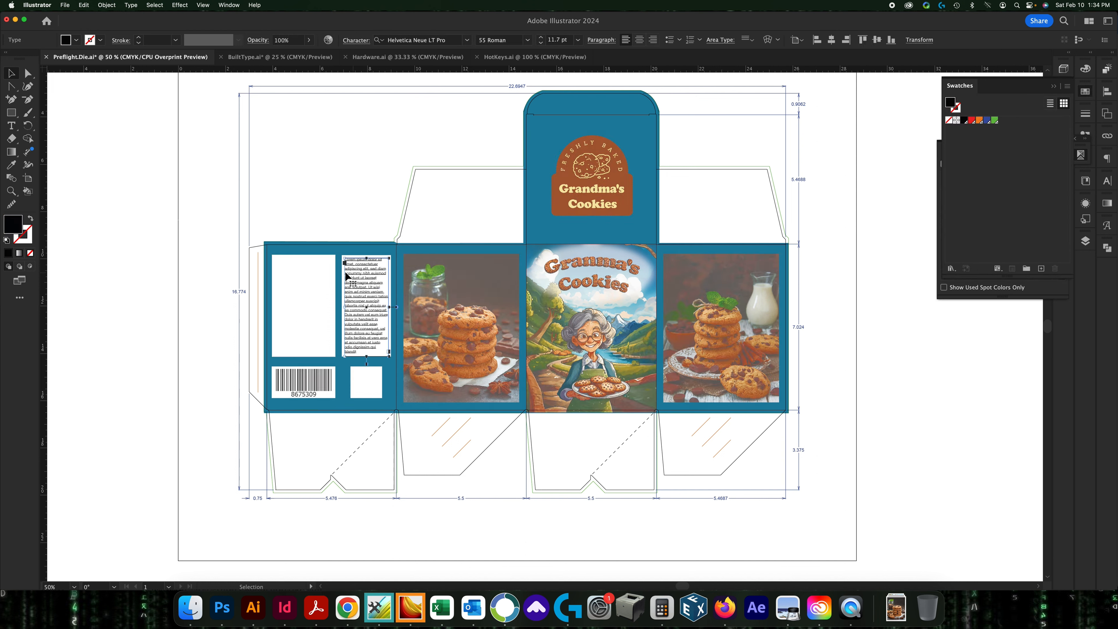
left_click(162, 8)
mouse_move(171, 95)
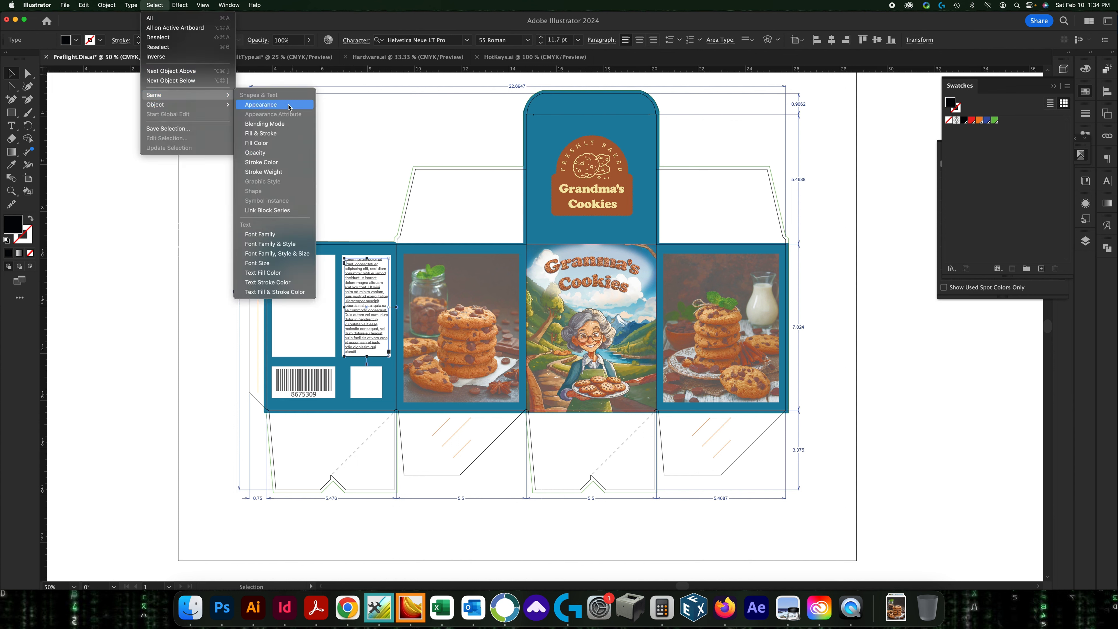
left_click(282, 144)
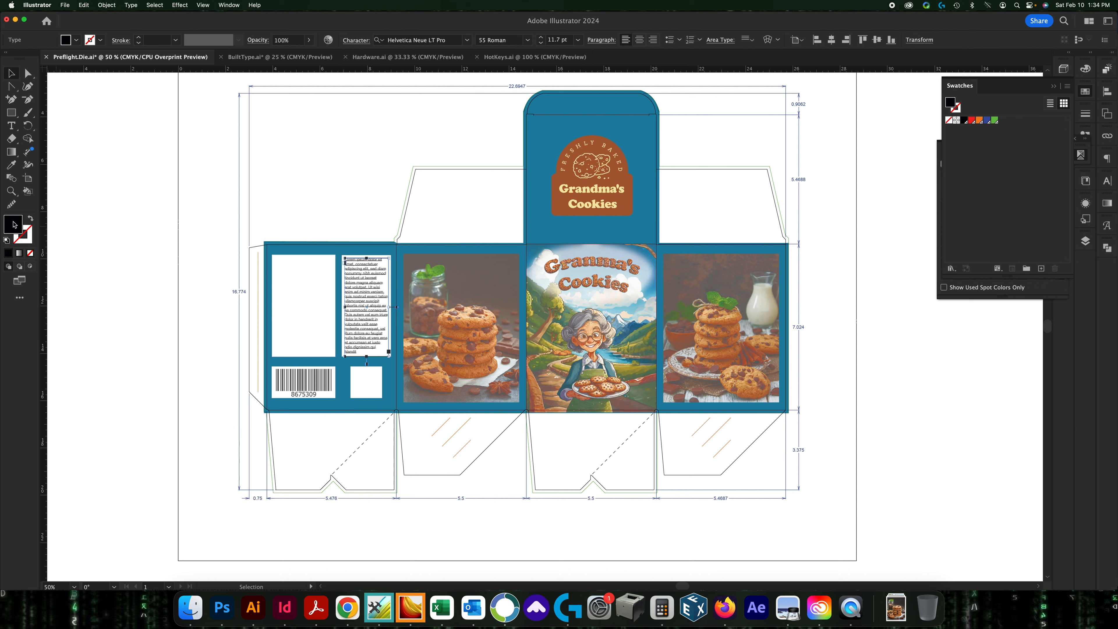
Save the selected text's fill as a swatch, redefine it as C=0, M=0, Y=0, K=100, and deselect the text.
left_click_drag(14, 224, 1018, 149)
double_click(1002, 121)
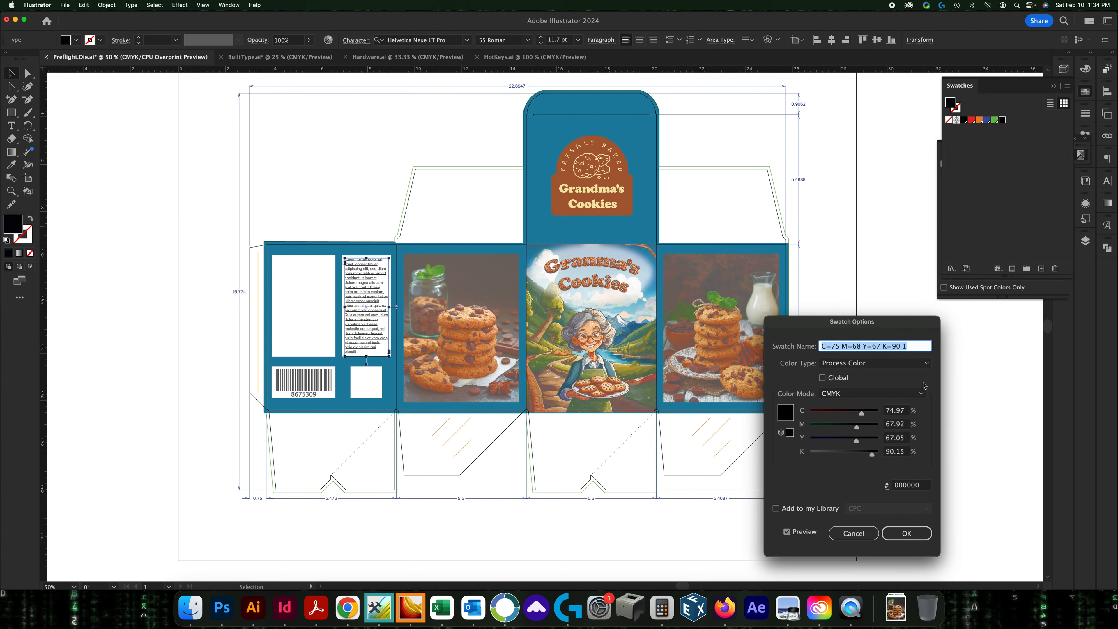
left_click(895, 410)
type("0")
key("Tab")
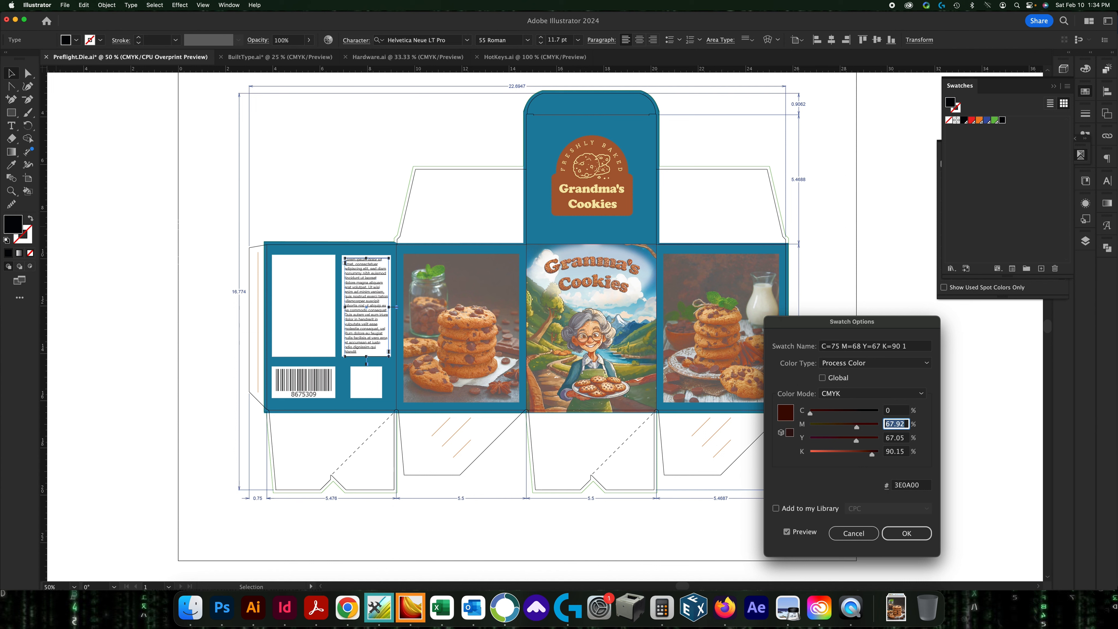
type("0")
key("Tab")
type("0")
key("Tab")
type("100")
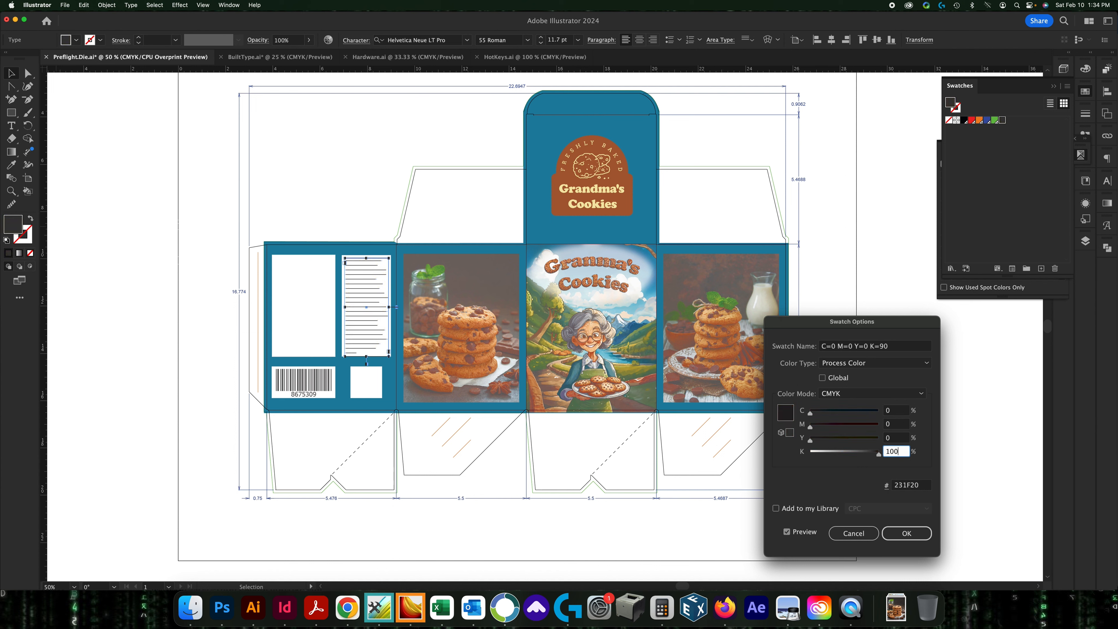
key("Return")
left_click(903, 360)
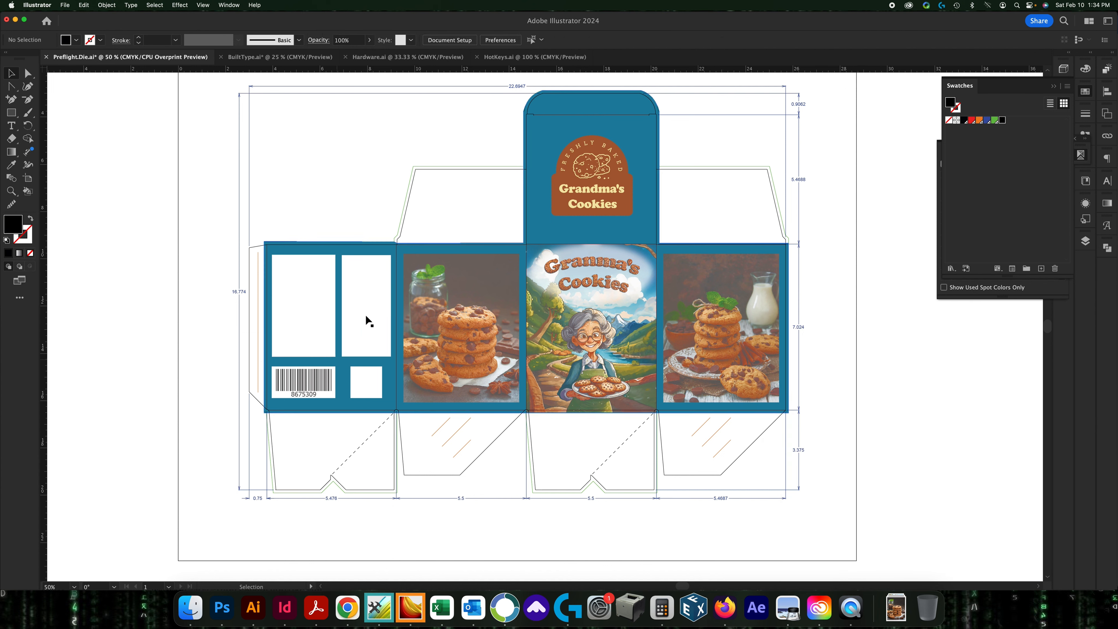
Select all barcode bars that share the same stroke and apply the 100% K swatch to their stroke.
left_click(314, 388)
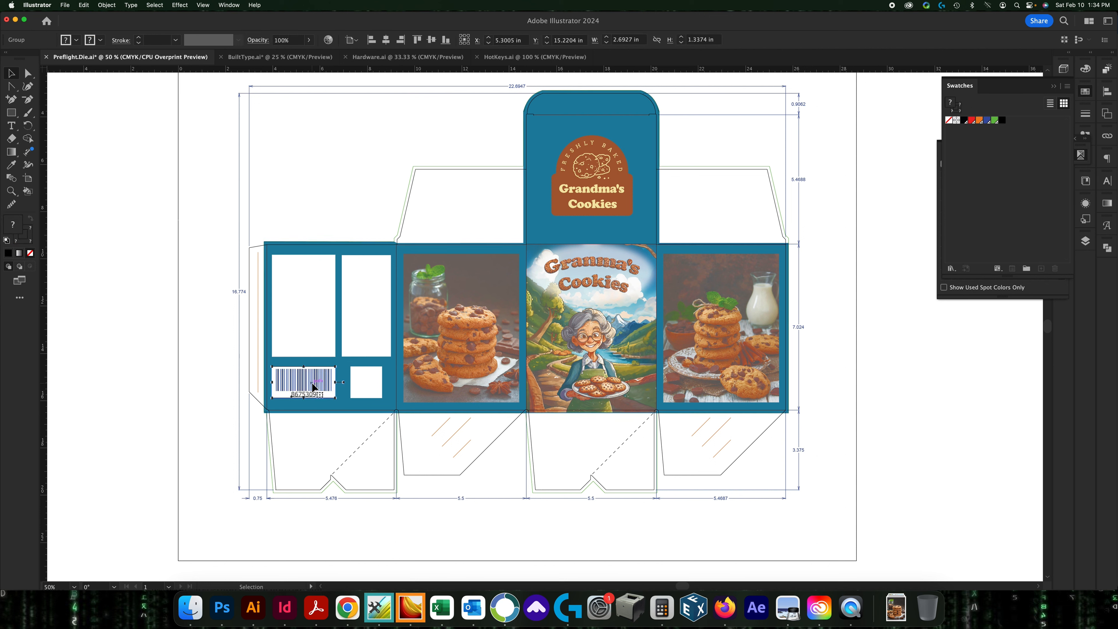
left_click(132, 172)
left_click(29, 74)
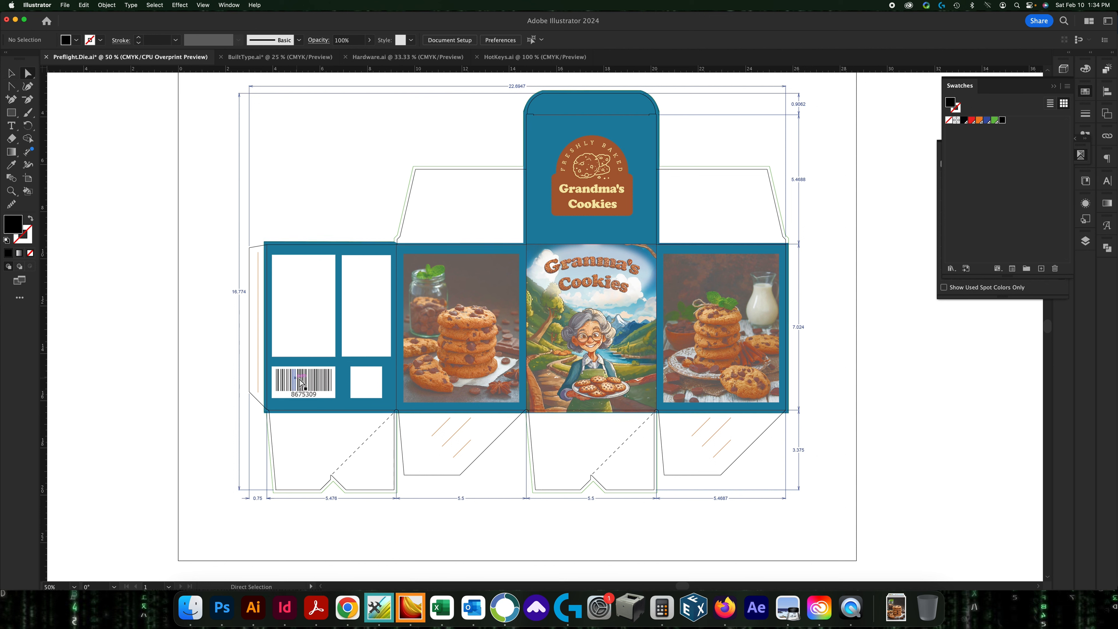
left_click(301, 382)
left_click(29, 243)
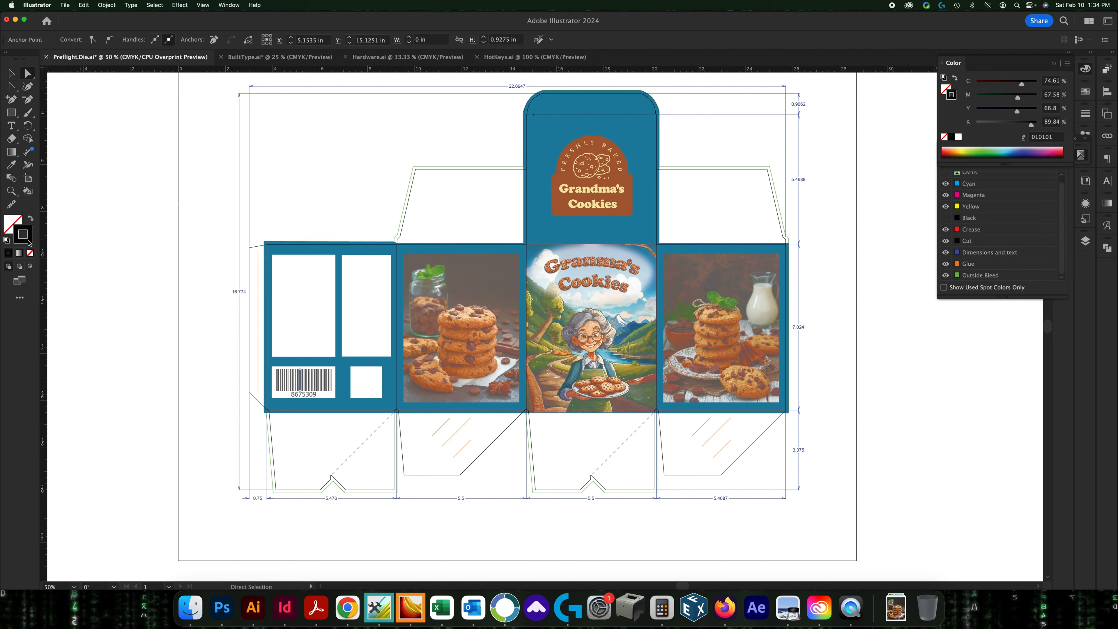
left_click(154, 5)
mouse_move(189, 97)
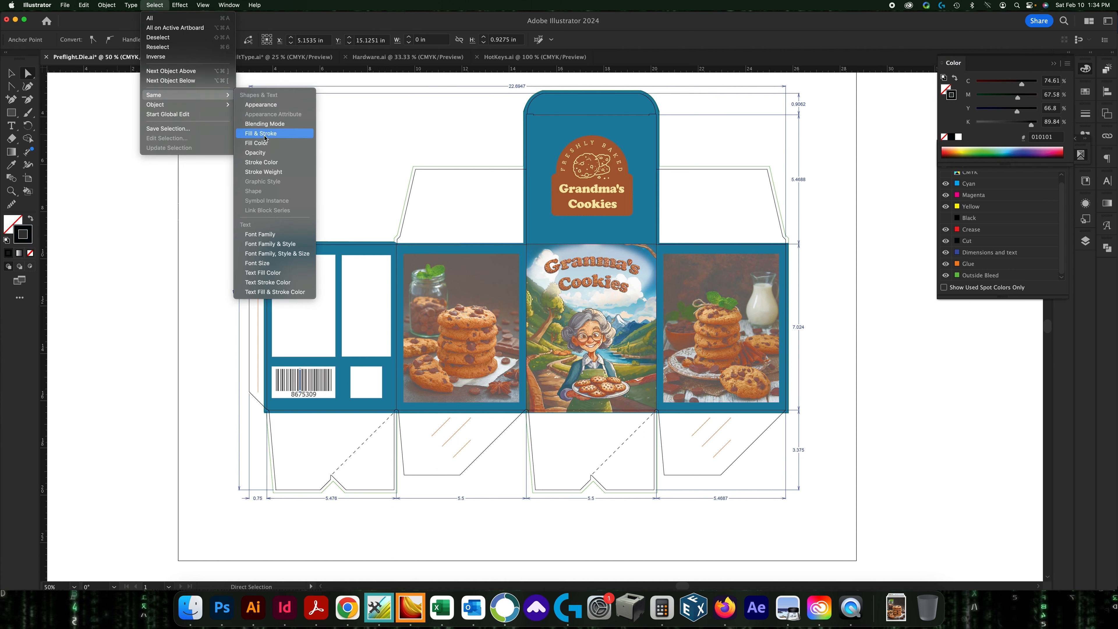
left_click(268, 154)
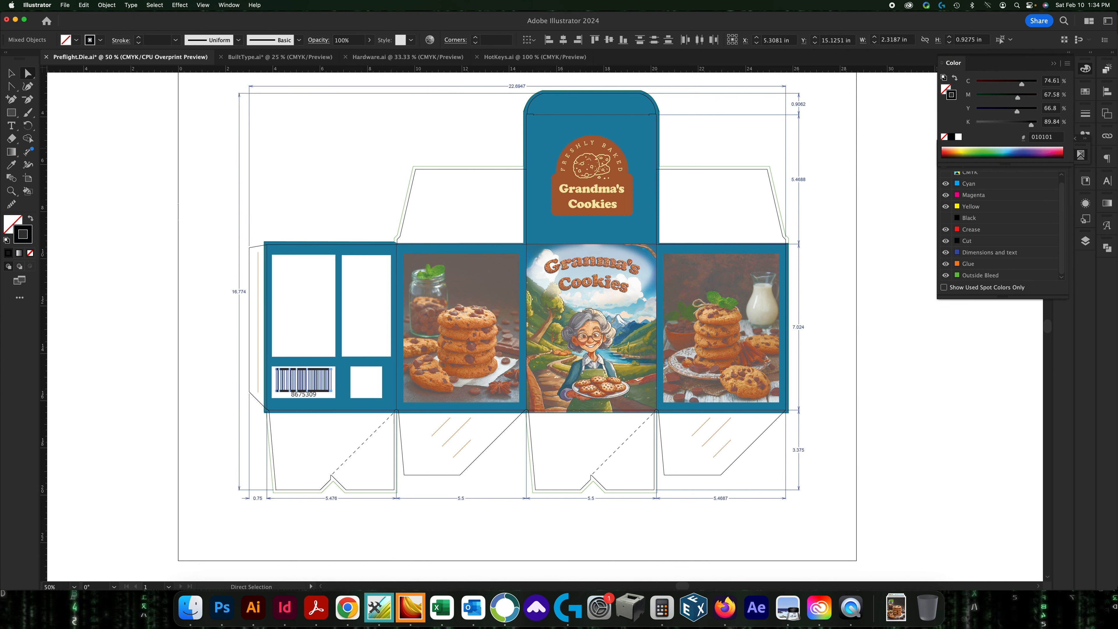
left_click(1085, 96)
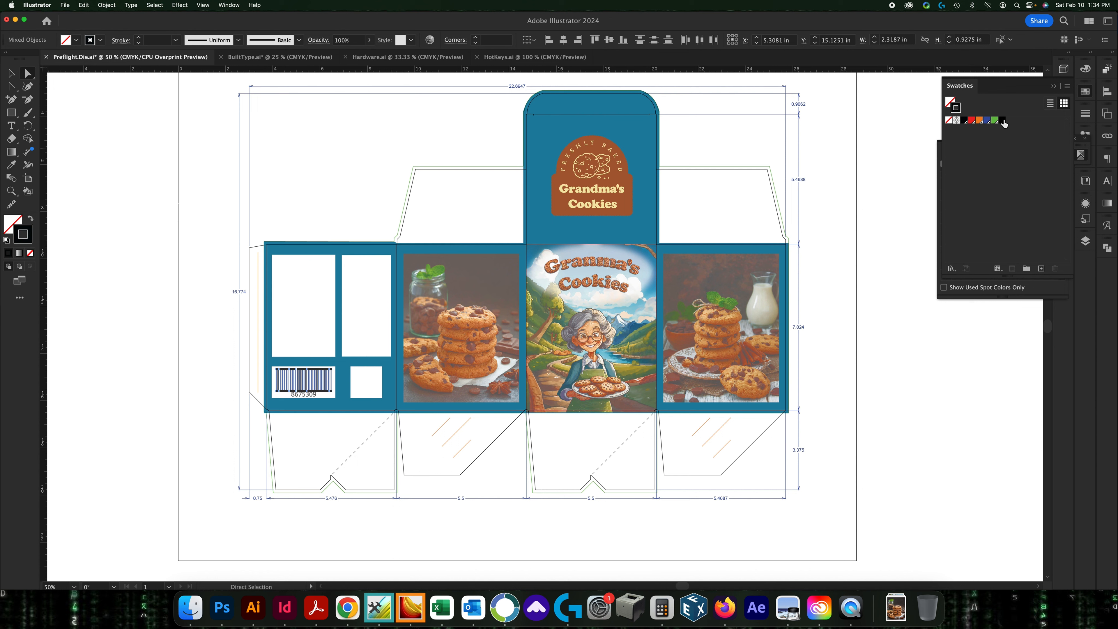
key("Delete")
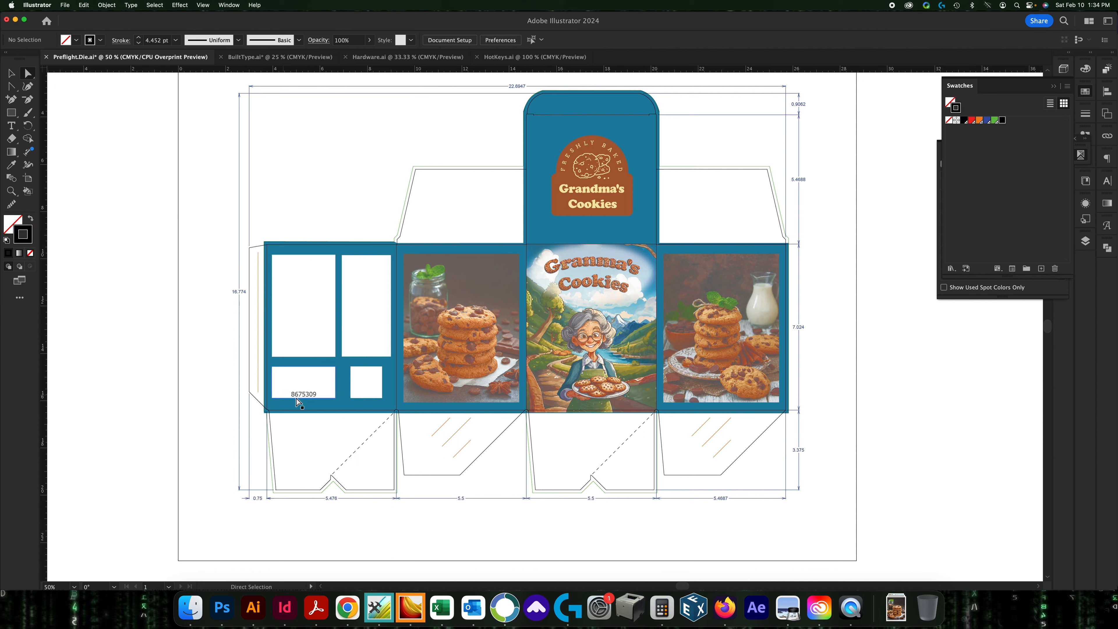
Apply the 100% K swatch to the fill of the number beneath the barcode, and deselect it.
left_click(299, 395)
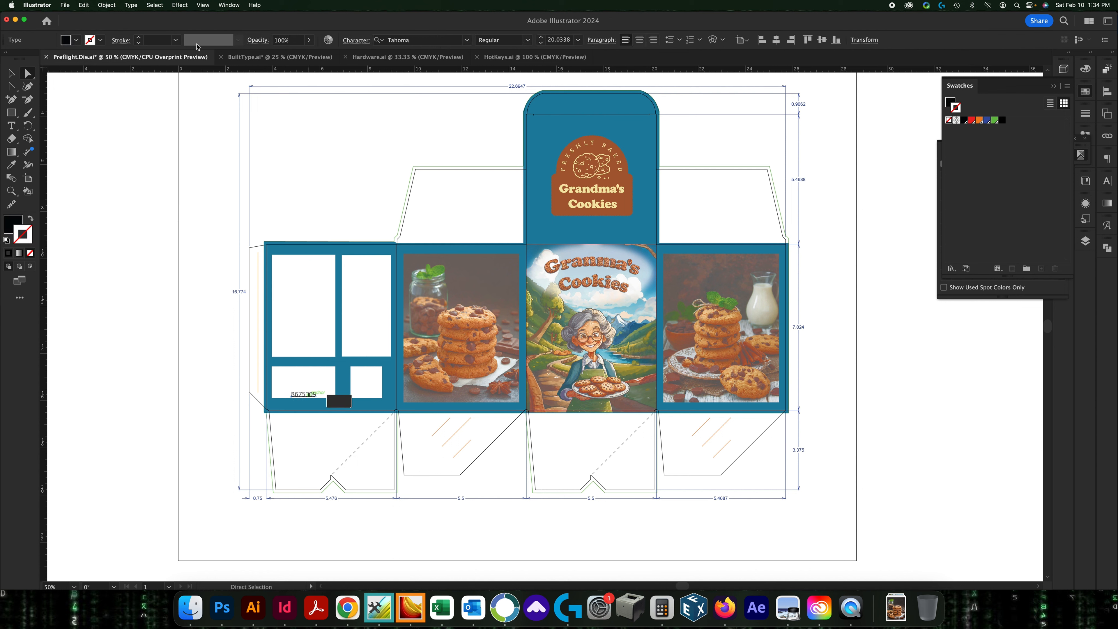
left_click(16, 224)
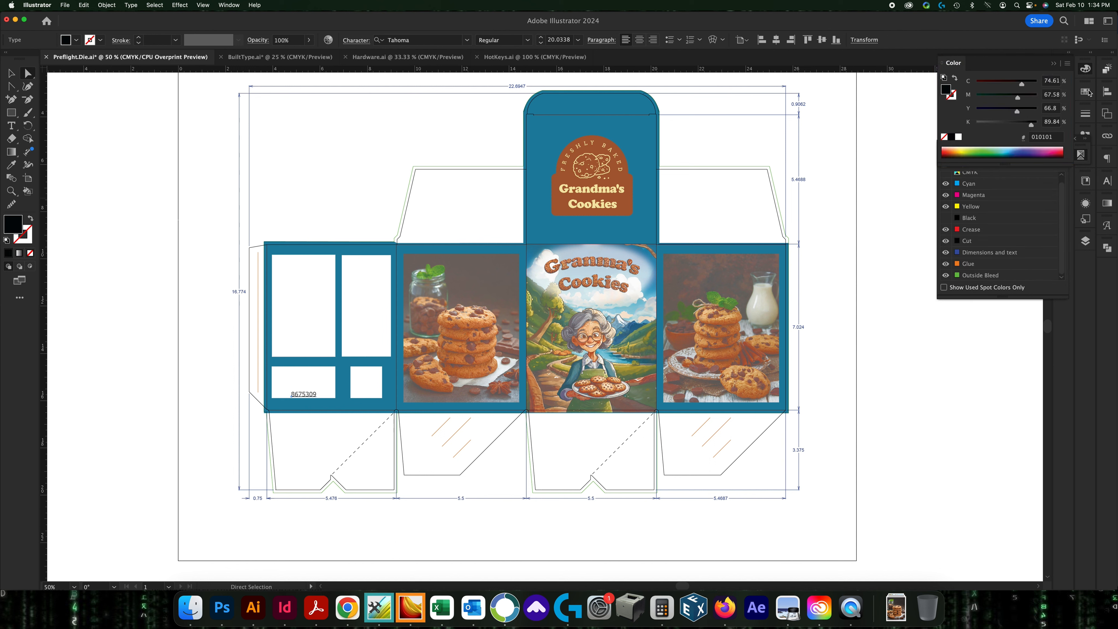
left_click(1086, 92)
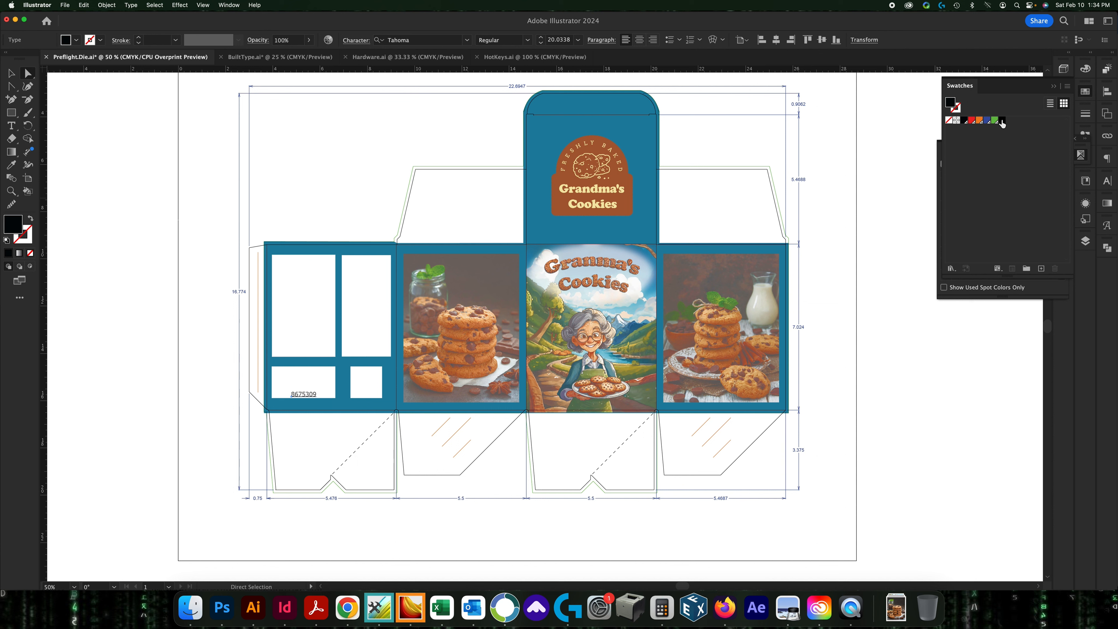
left_click(1002, 121)
left_click(891, 146)
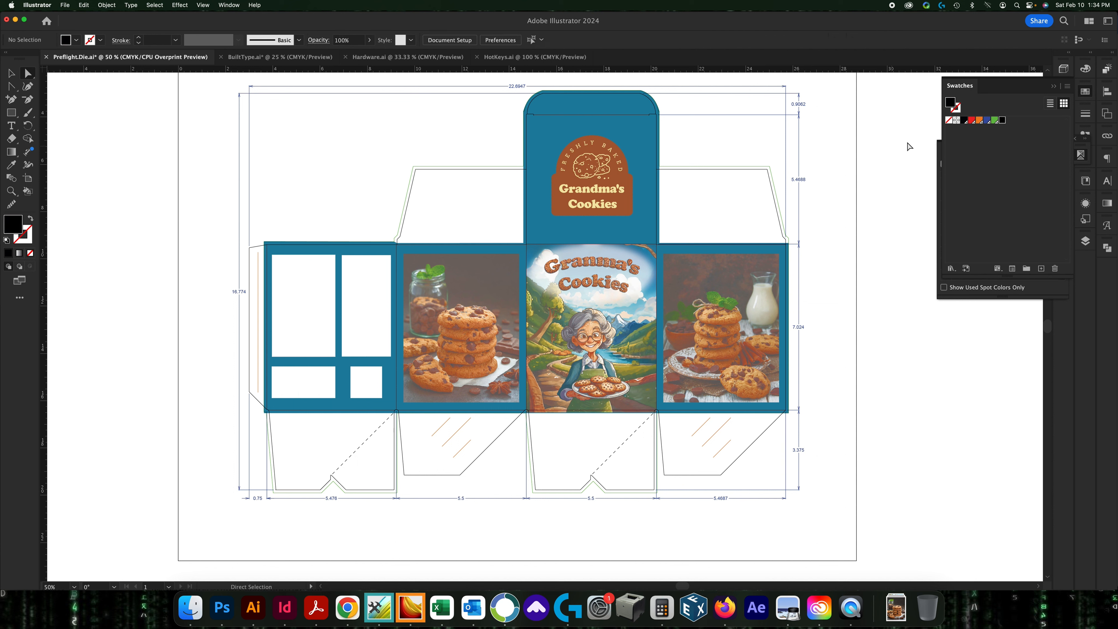
Turn off overprint preview and put the separations preview away.
left_click(1055, 86)
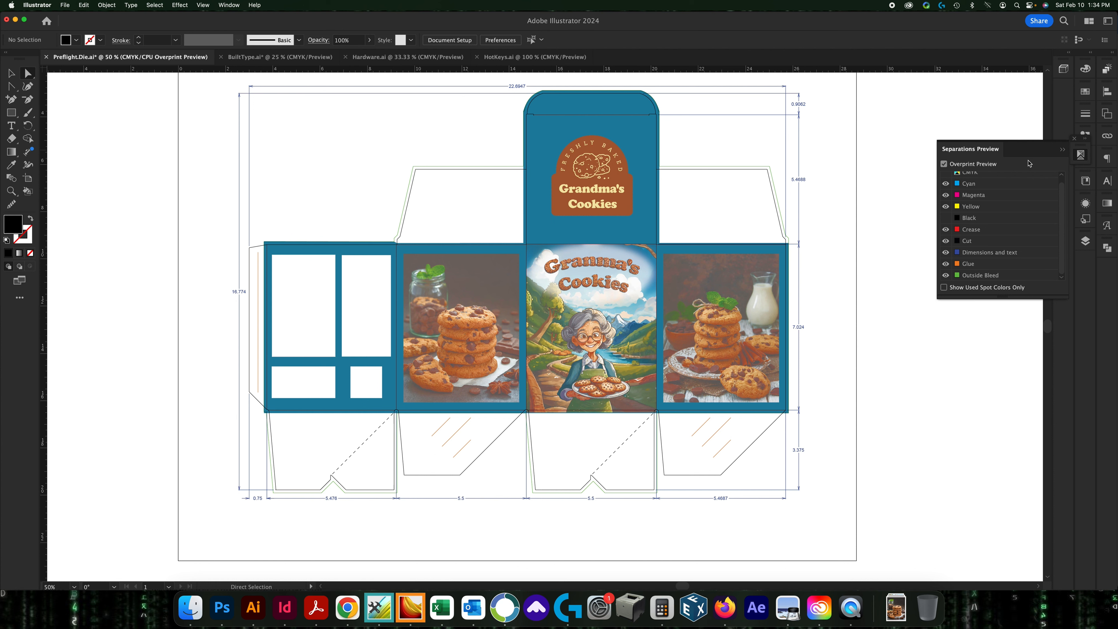
left_click(944, 164)
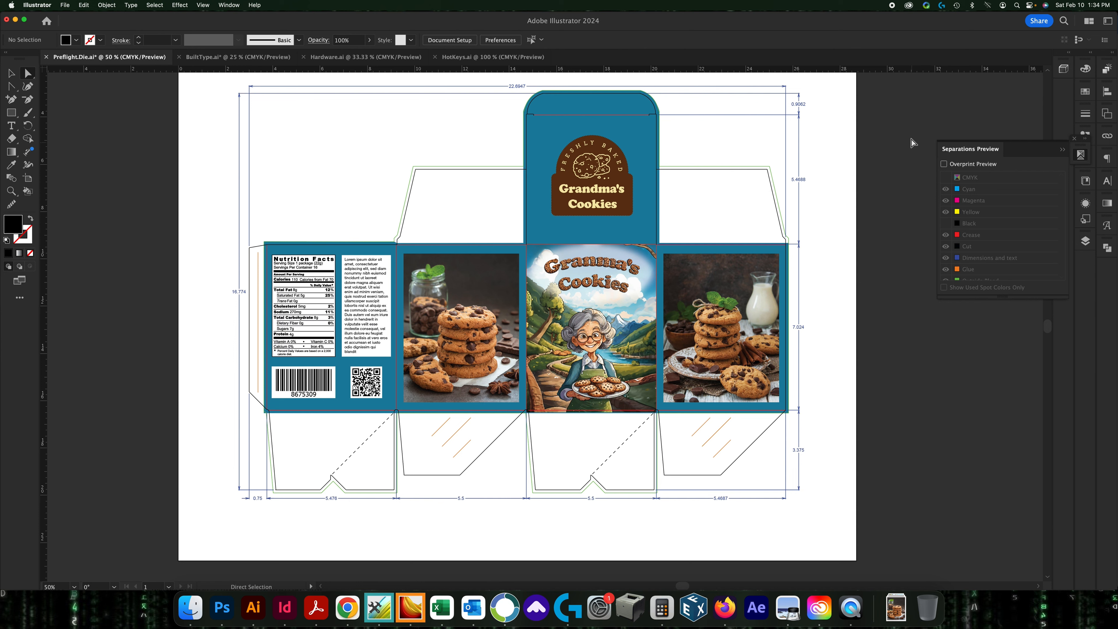
left_click_drag(963, 116, 865, 130)
left_click(1077, 145)
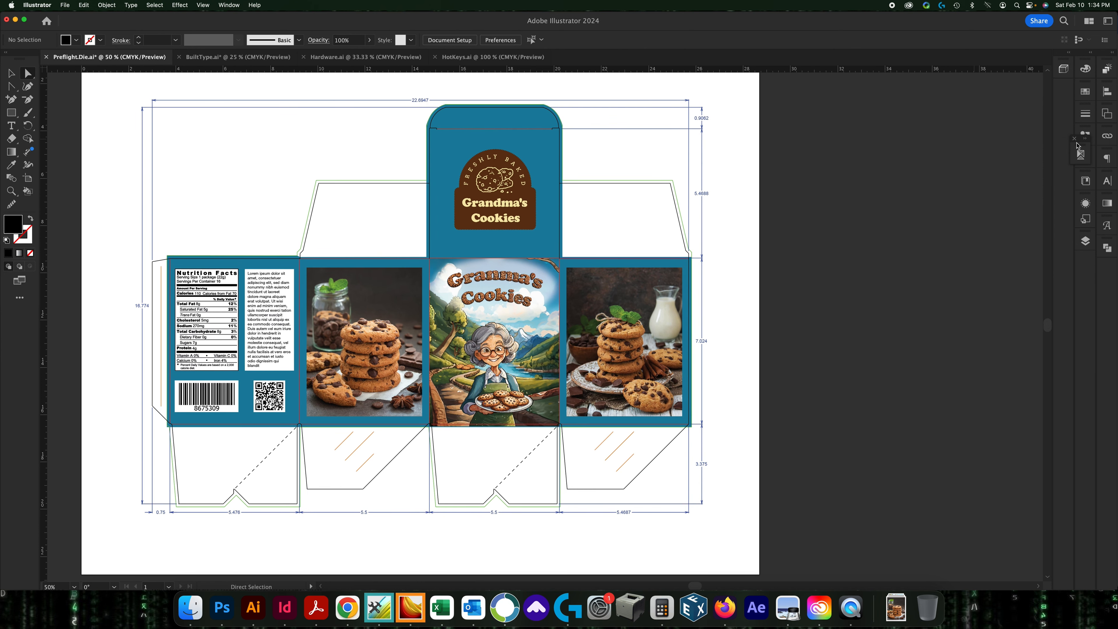
left_click_drag(1081, 155, 1087, 149)
Locate the linked image Firefly chocolate chip cookies 78067.jpg on the carton and embed it in the document.
left_click(1112, 138)
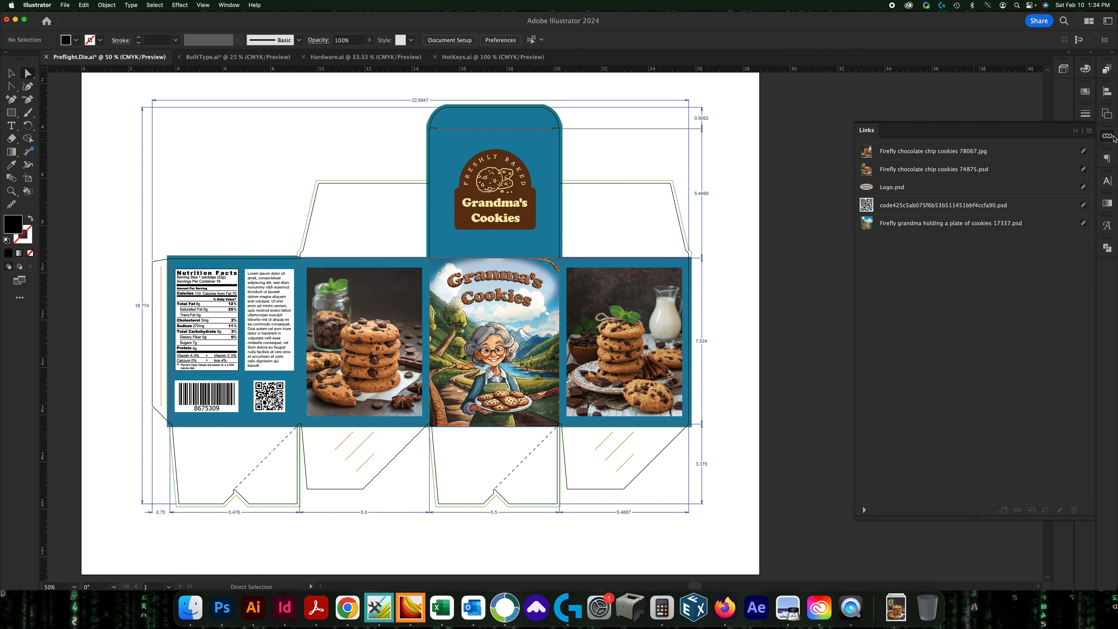
left_click(1009, 156)
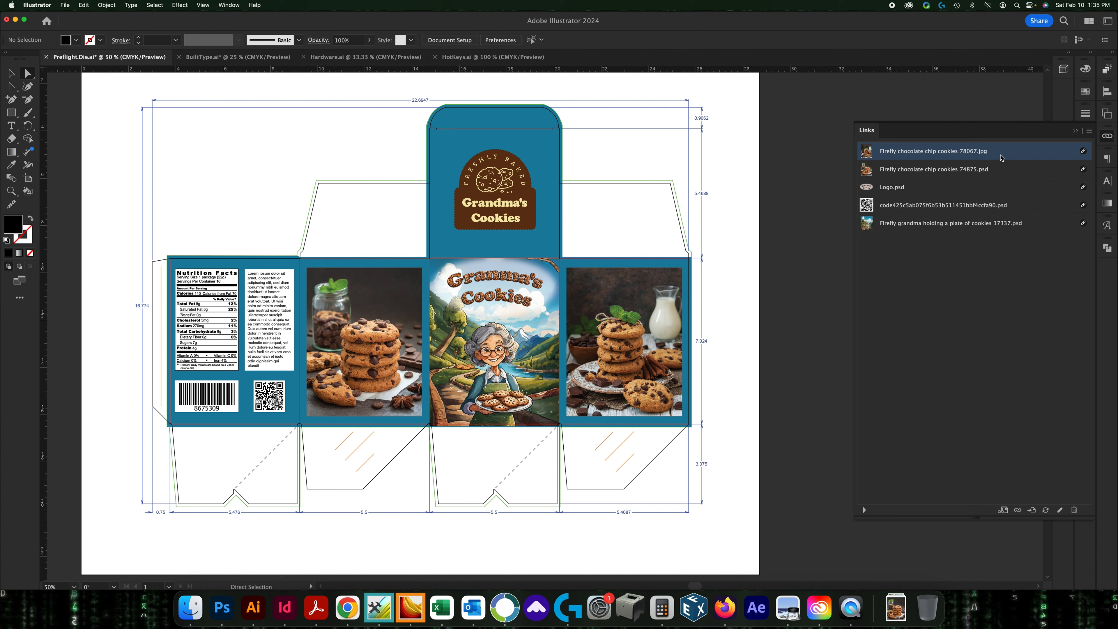
left_click(999, 169)
left_click(1022, 150)
left_click(1089, 131)
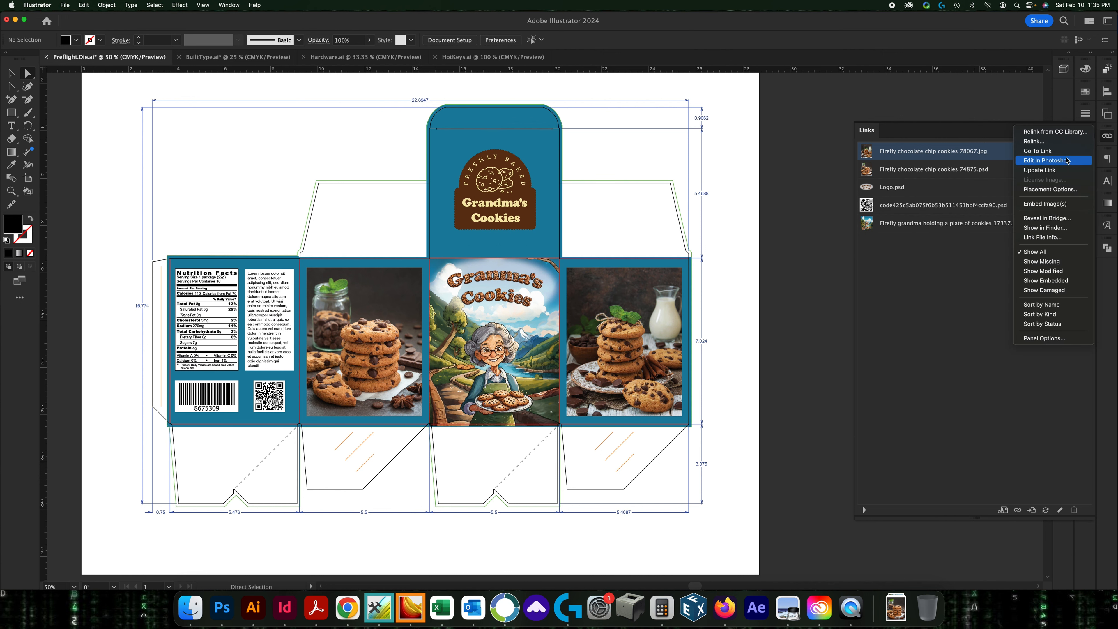
left_click(1038, 151)
left_click(1090, 130)
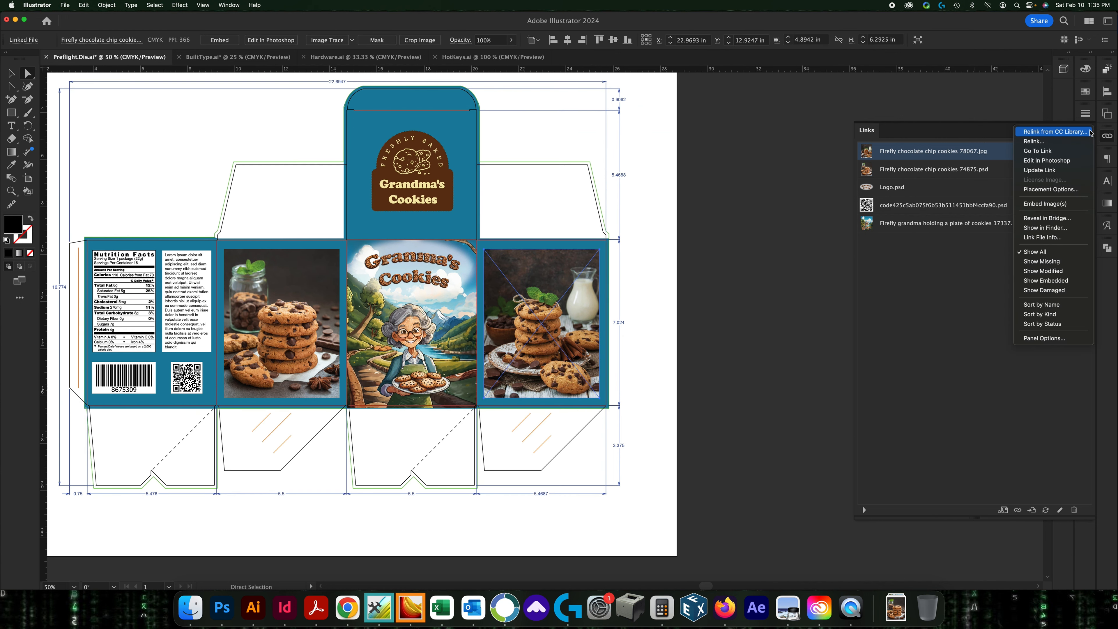
left_click(1046, 203)
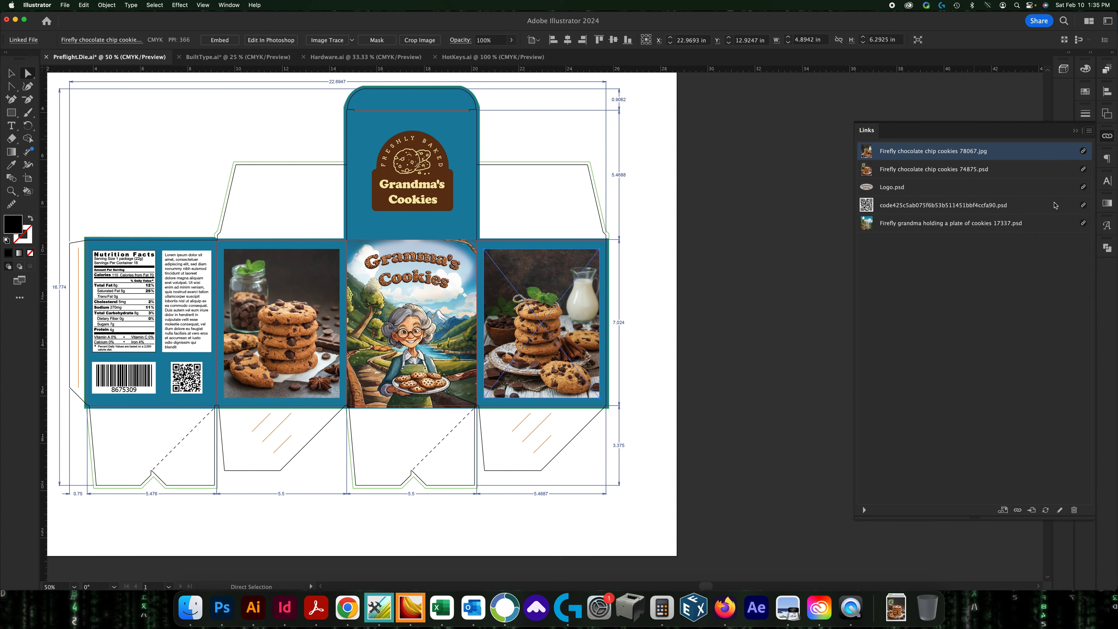
Locate the linked image Firefly chocolate chip cookies 74875.psd on the carton, embed it, and deselect it.
left_click(965, 170)
left_click(1093, 133)
left_click(956, 176)
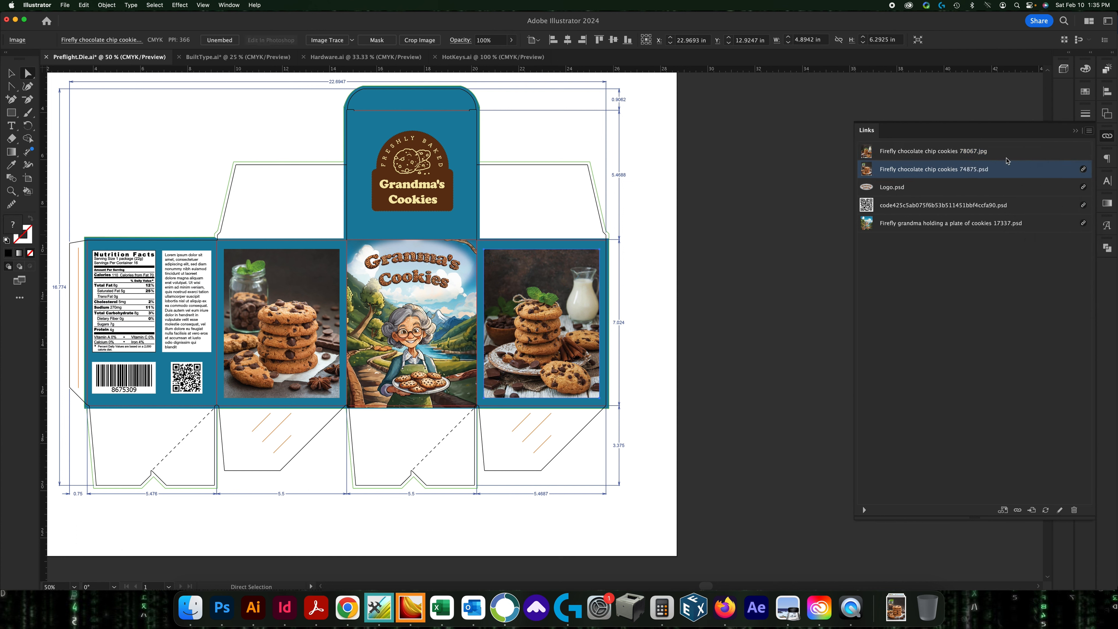
left_click(1089, 132)
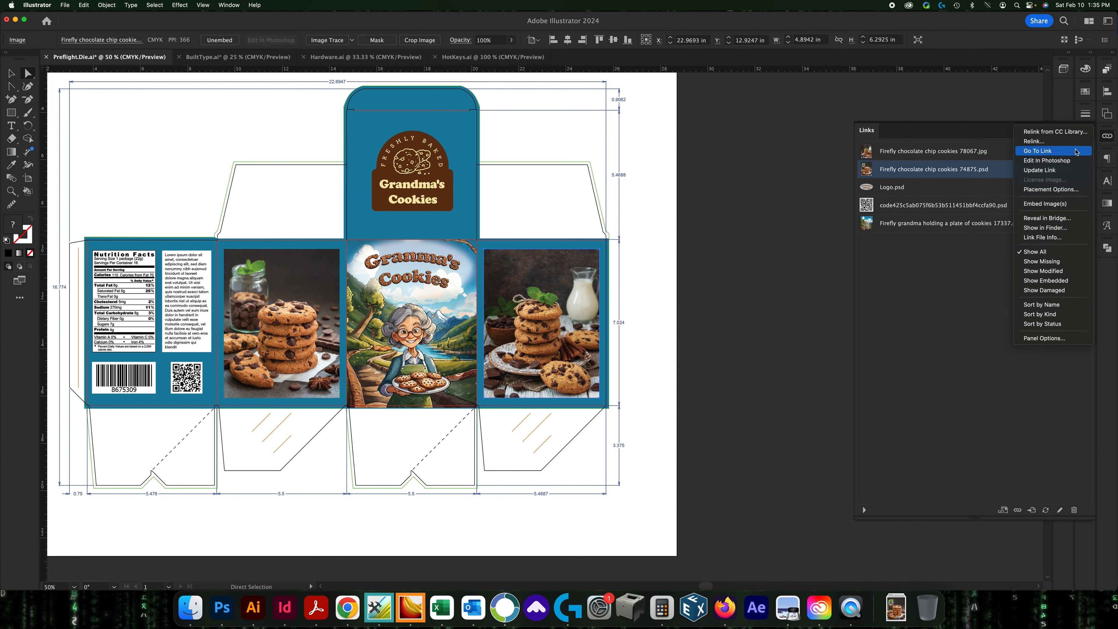
left_click(1057, 149)
left_click(1086, 132)
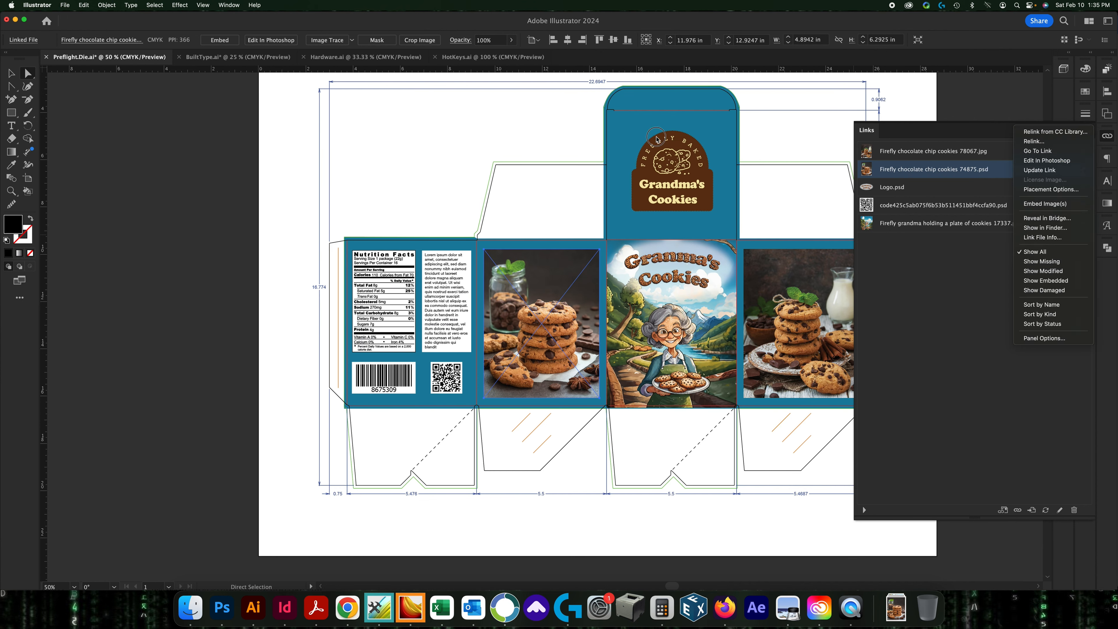
left_click(501, 308)
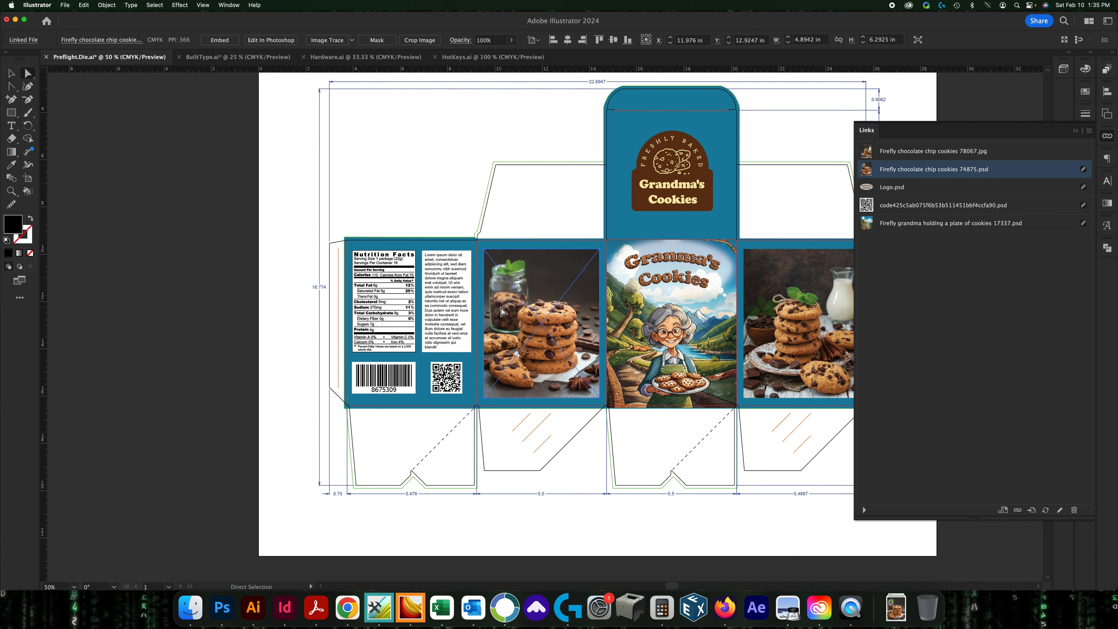
left_click(219, 40)
left_click(796, 186)
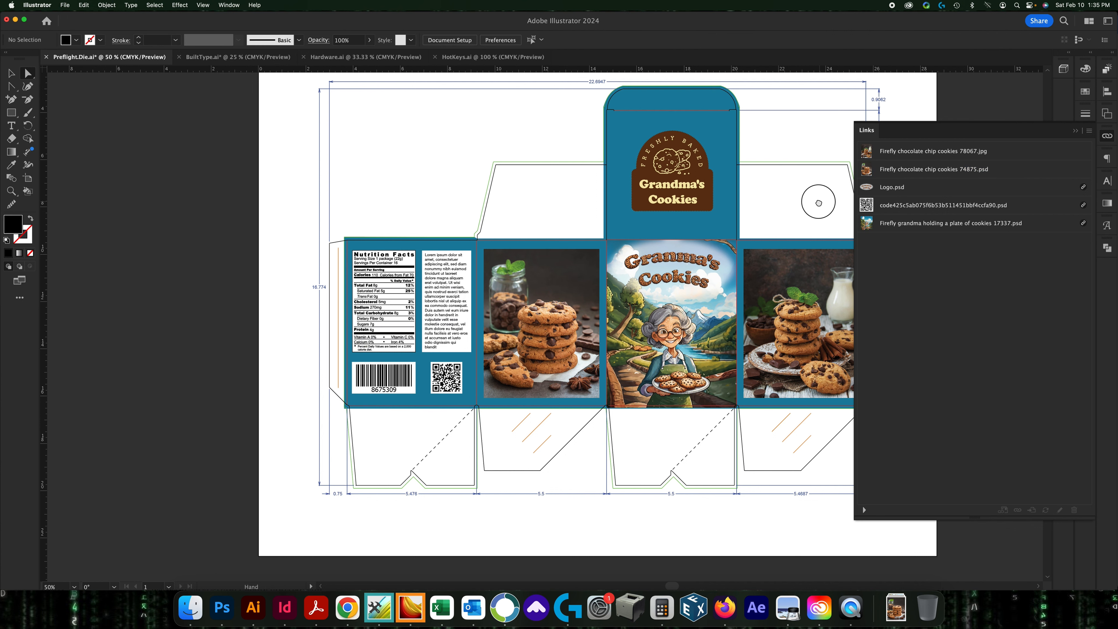
Switch to Finder to examine the Preflight folder's document and link file sizes, and return to Illustrator.
left_click_drag(816, 200, 669, 188)
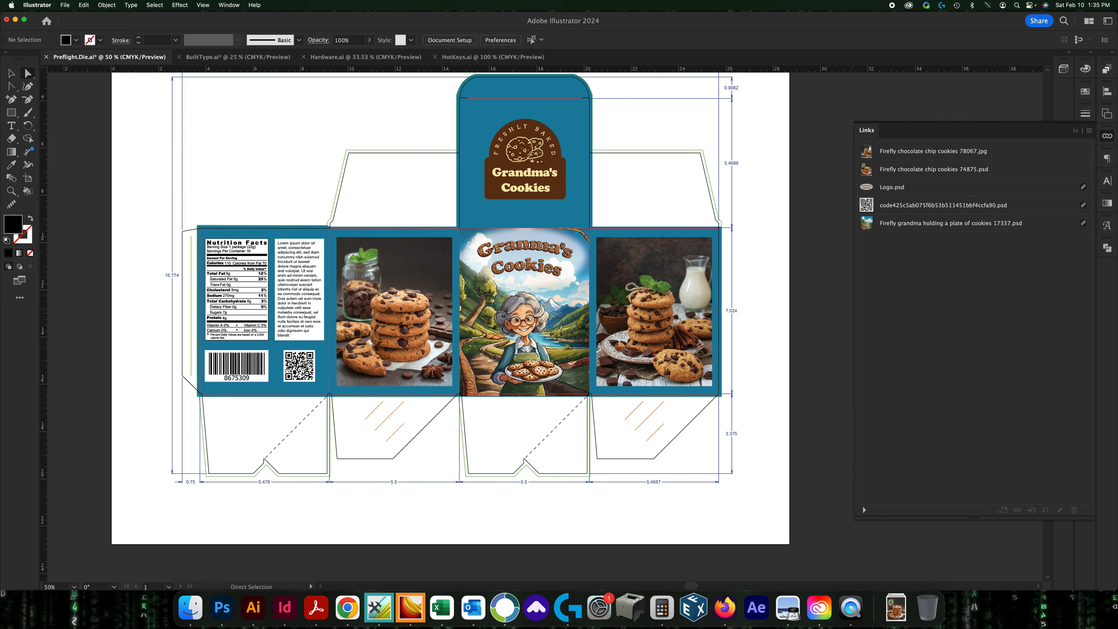
key("super+Tab")
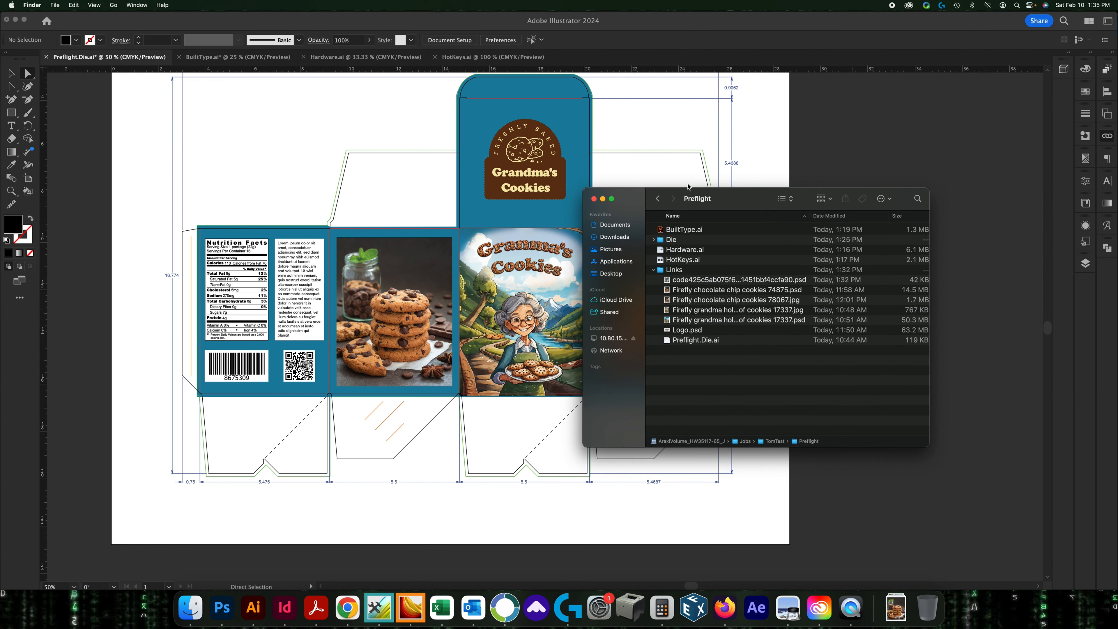
left_click_drag(712, 201, 607, 198)
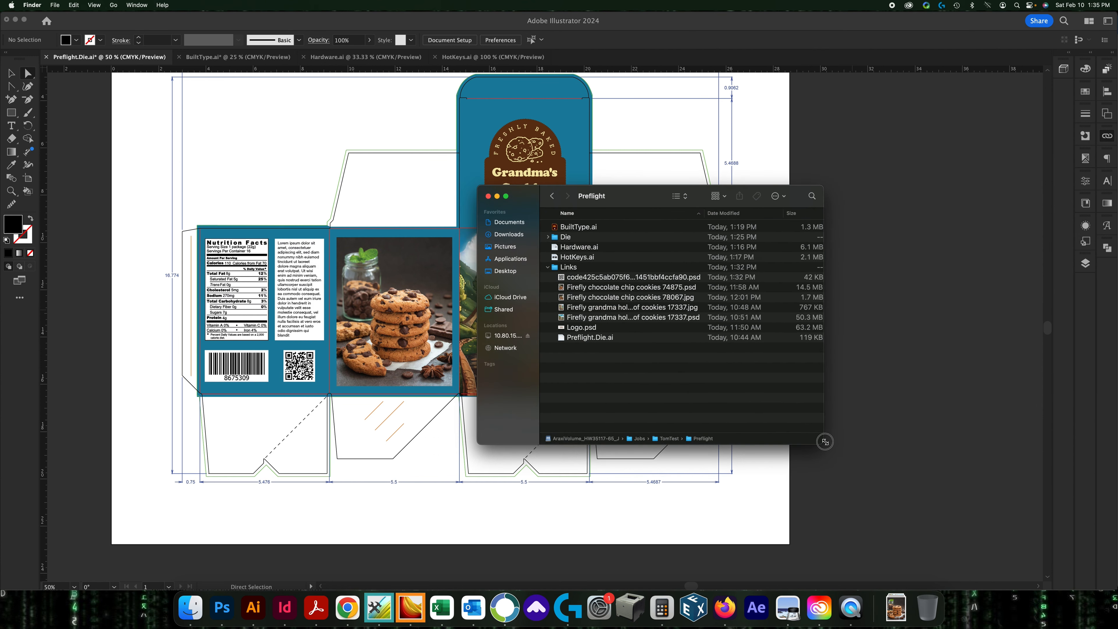
left_click_drag(823, 443, 976, 508)
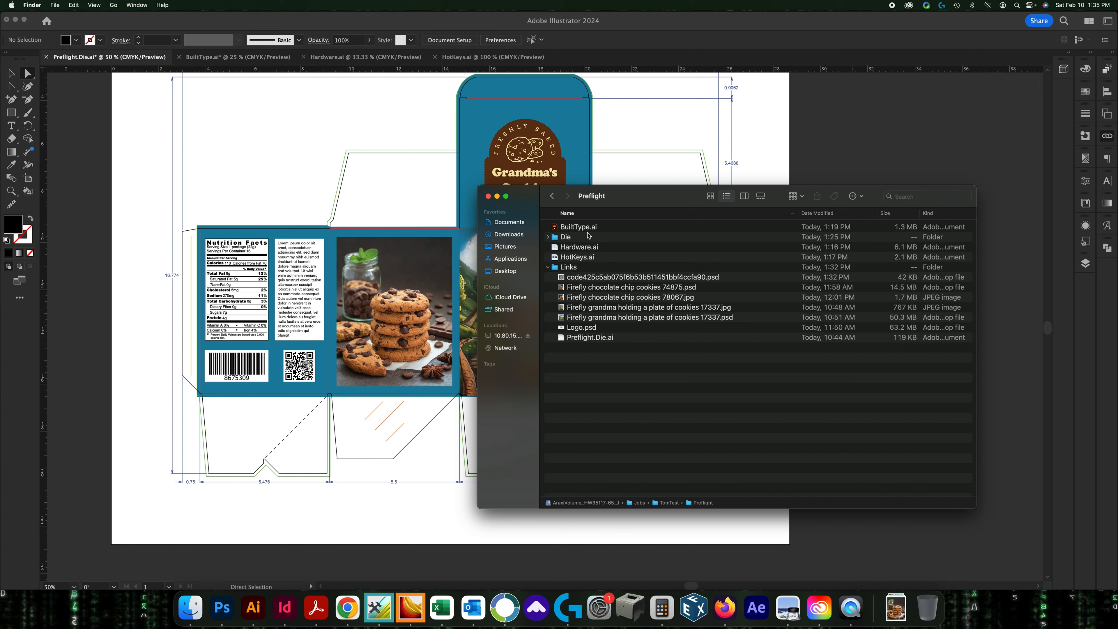
left_click(727, 319)
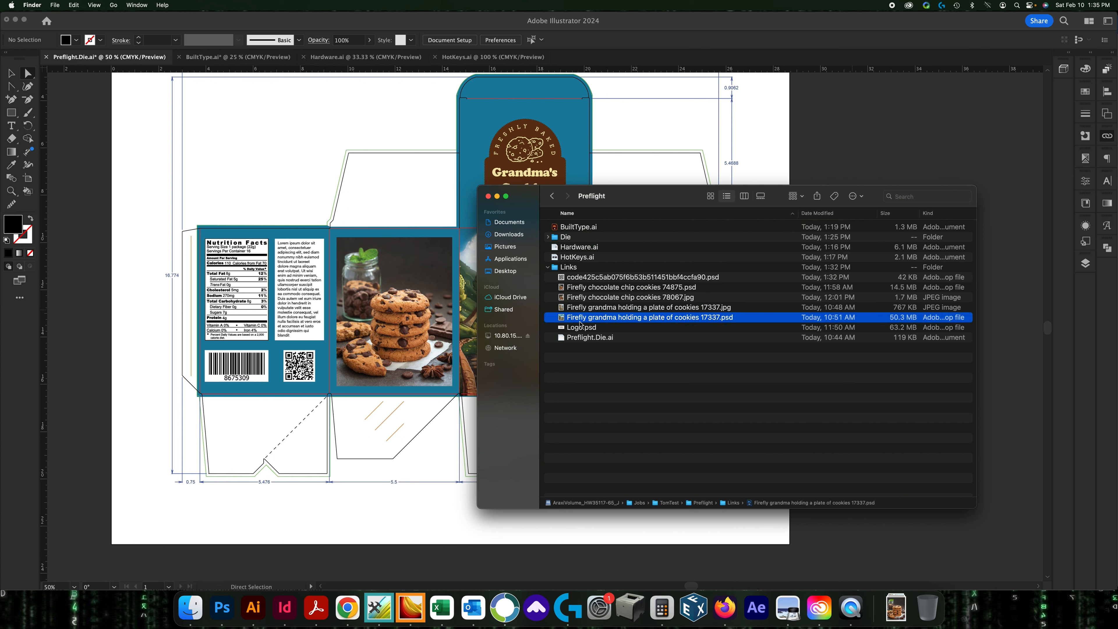
left_click_drag(648, 197, 592, 225)
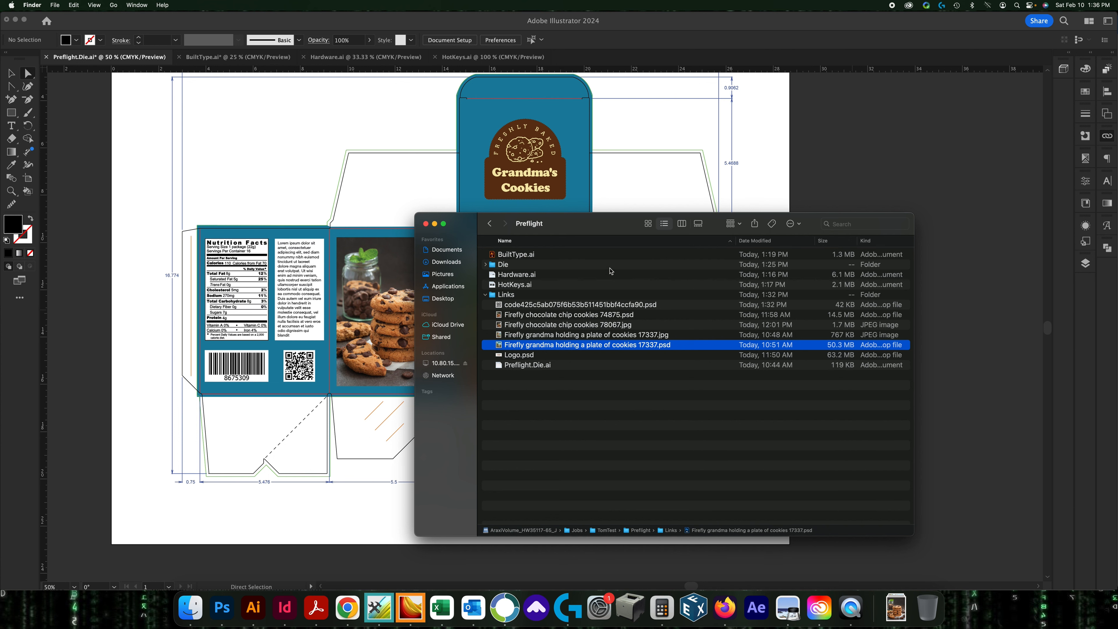
left_click_drag(575, 224, 1026, 198)
left_click(817, 165)
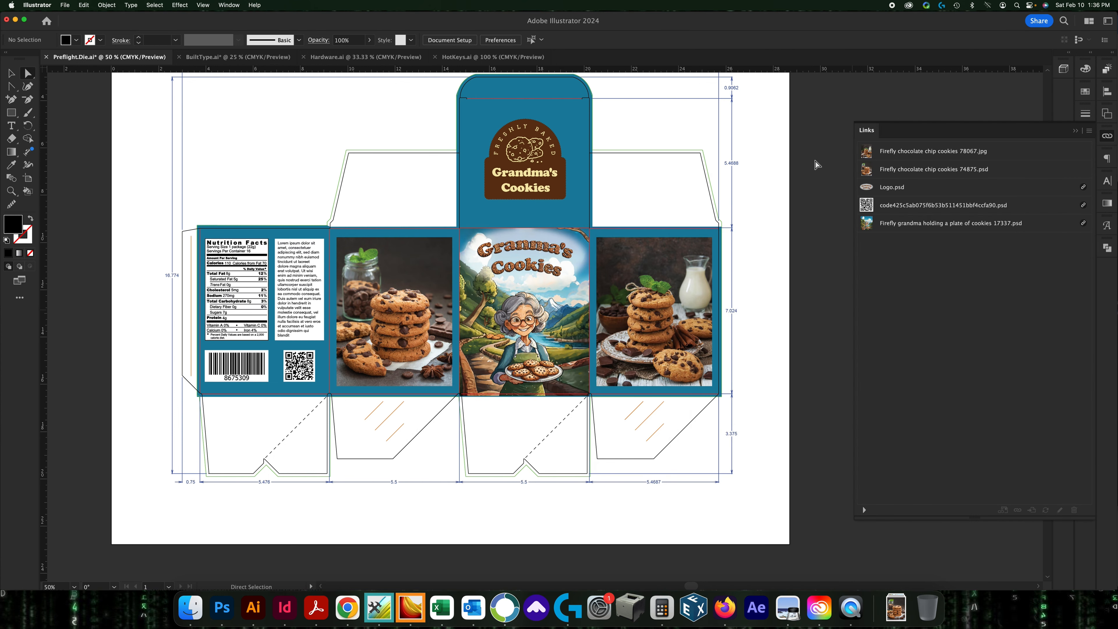
Delete the linked grandma image from the front panel and open Firefly grandma holding a plate of cookies 17337.psd from Finder in Photoshop.
left_click(536, 331)
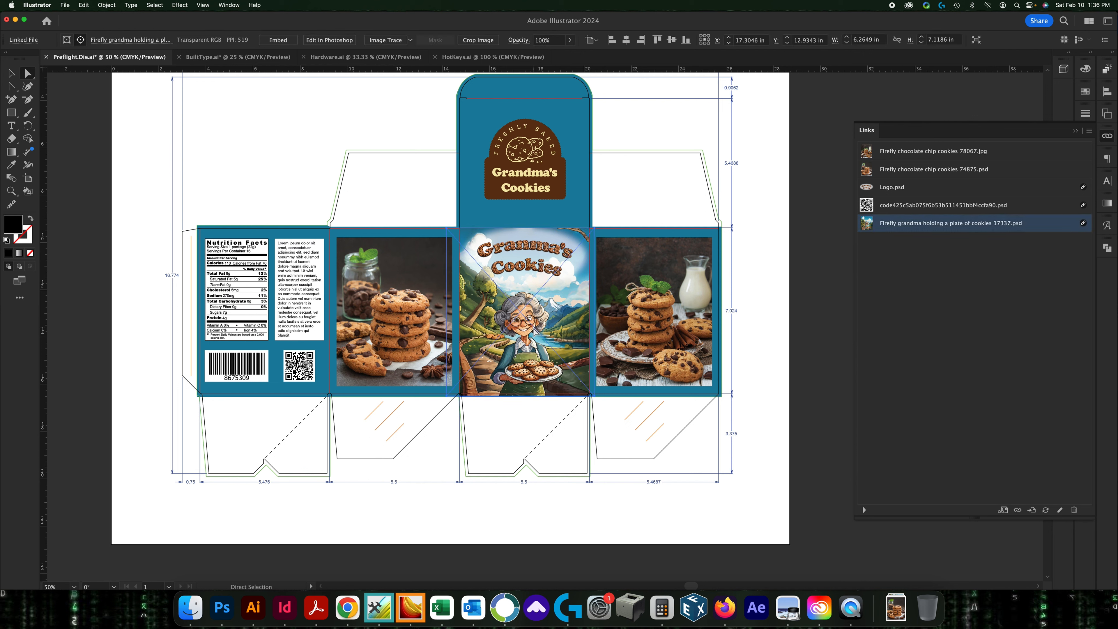
key("Delete")
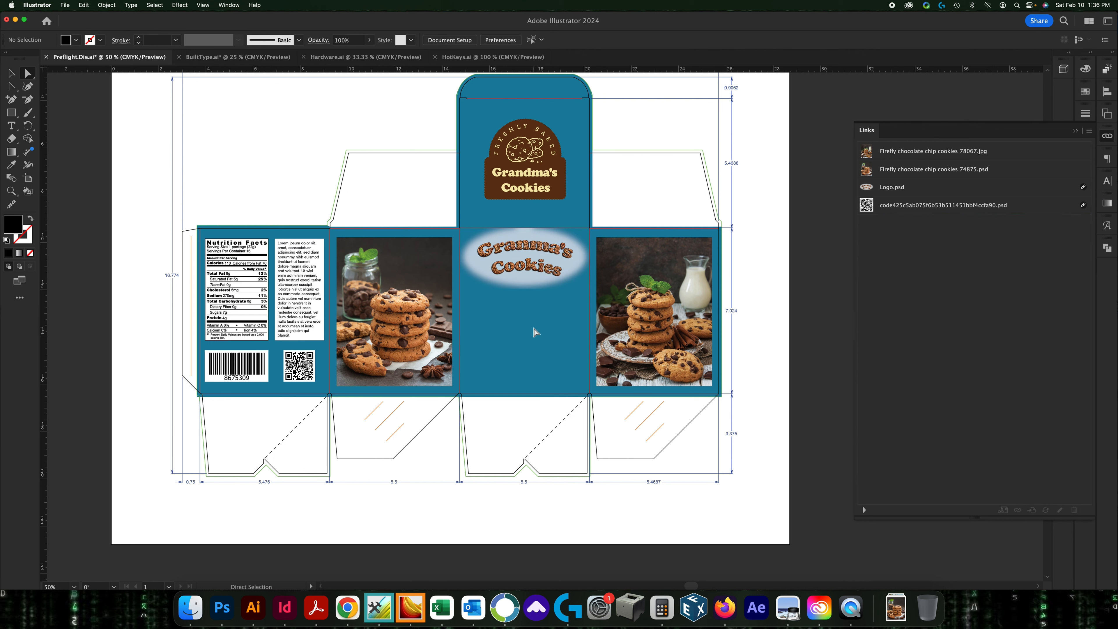
left_click(190, 607)
left_click_drag(996, 191, 770, 184)
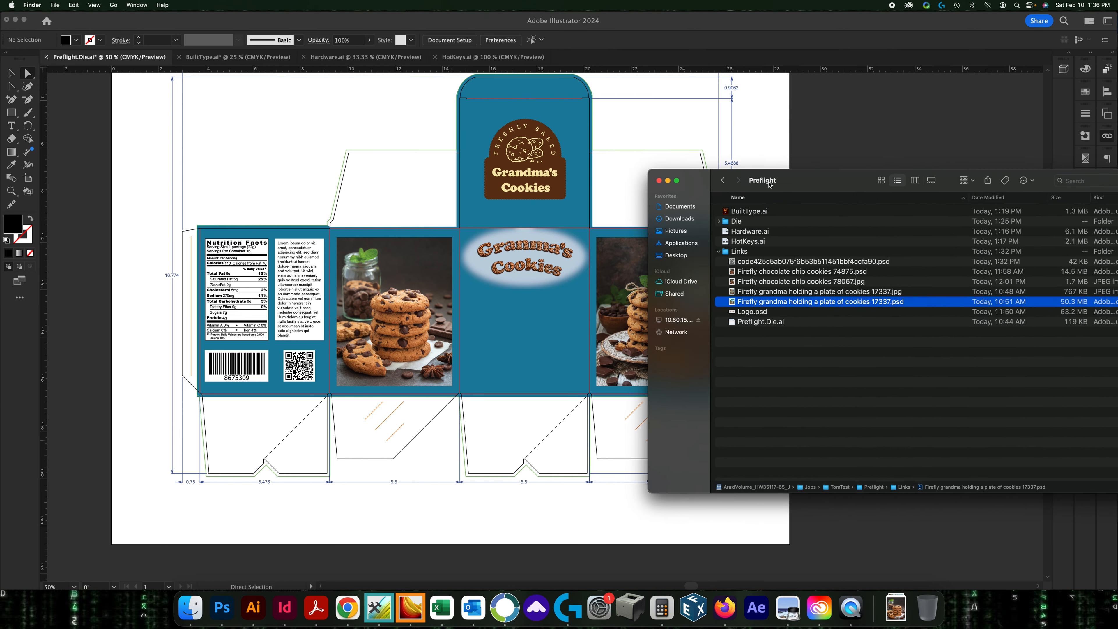
double_click(836, 293)
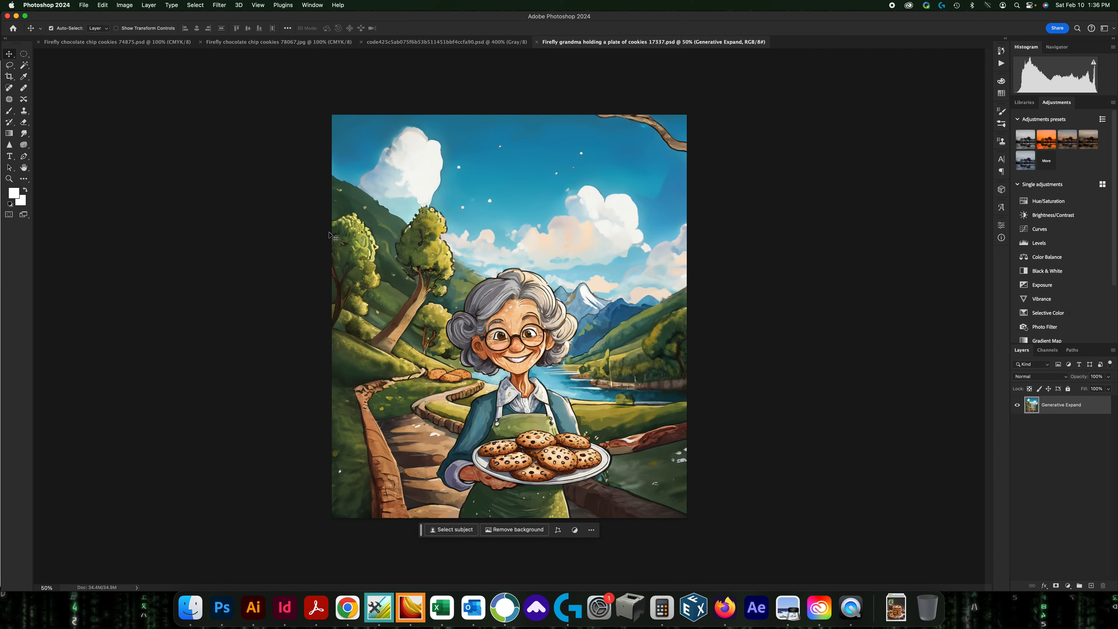
Set the grandma image's resolution to 300 pixels/inch without resampling.
left_click(124, 5)
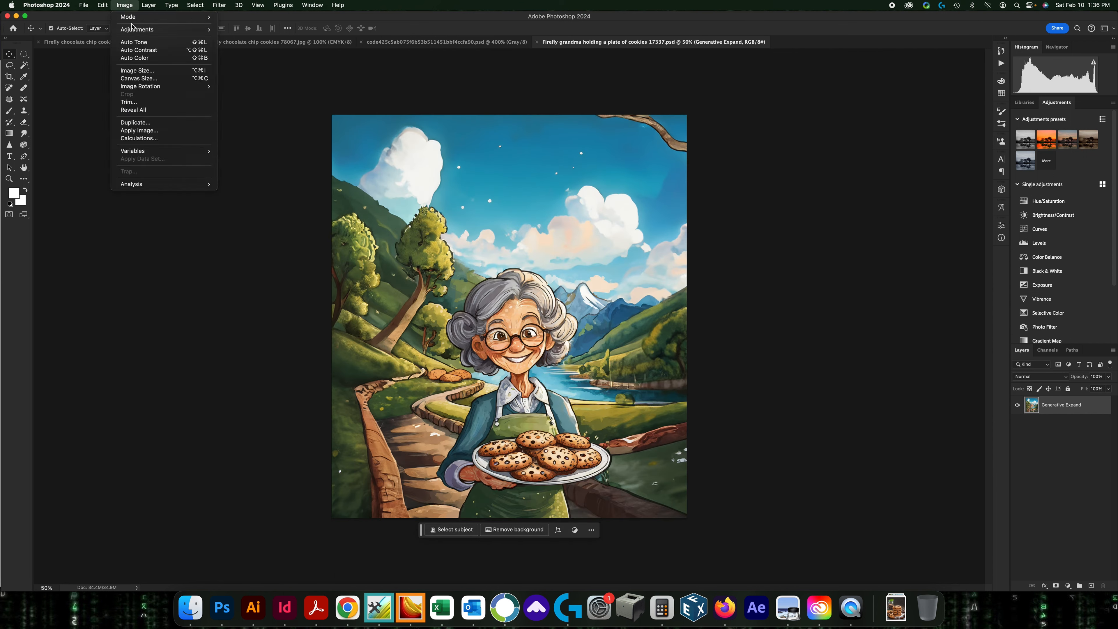
left_click(138, 70)
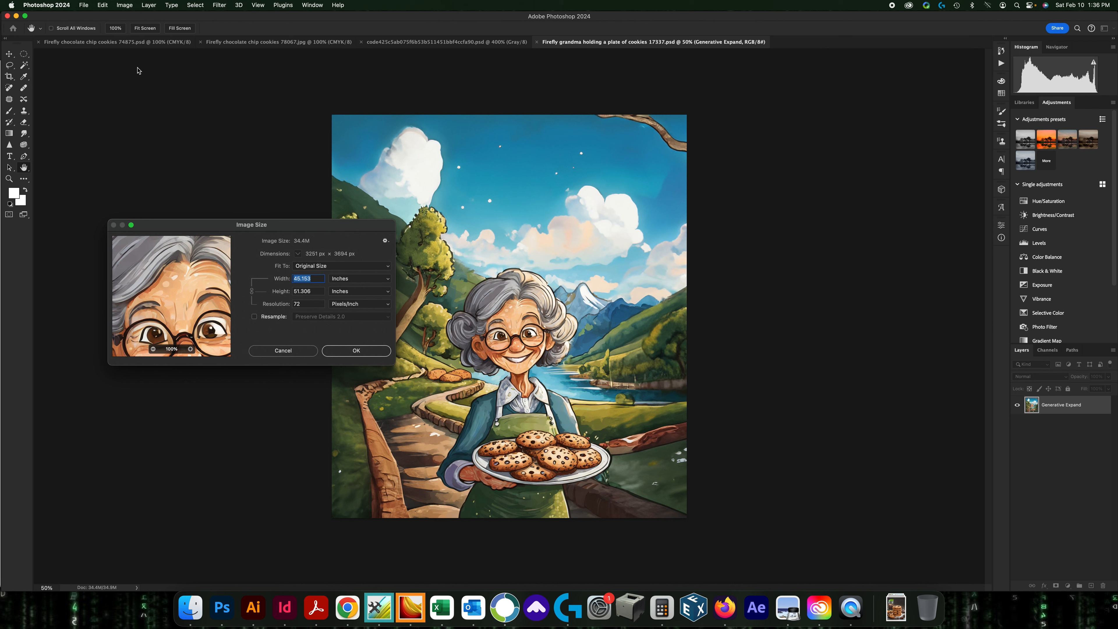
double_click(308, 304)
type("300")
left_click(348, 351)
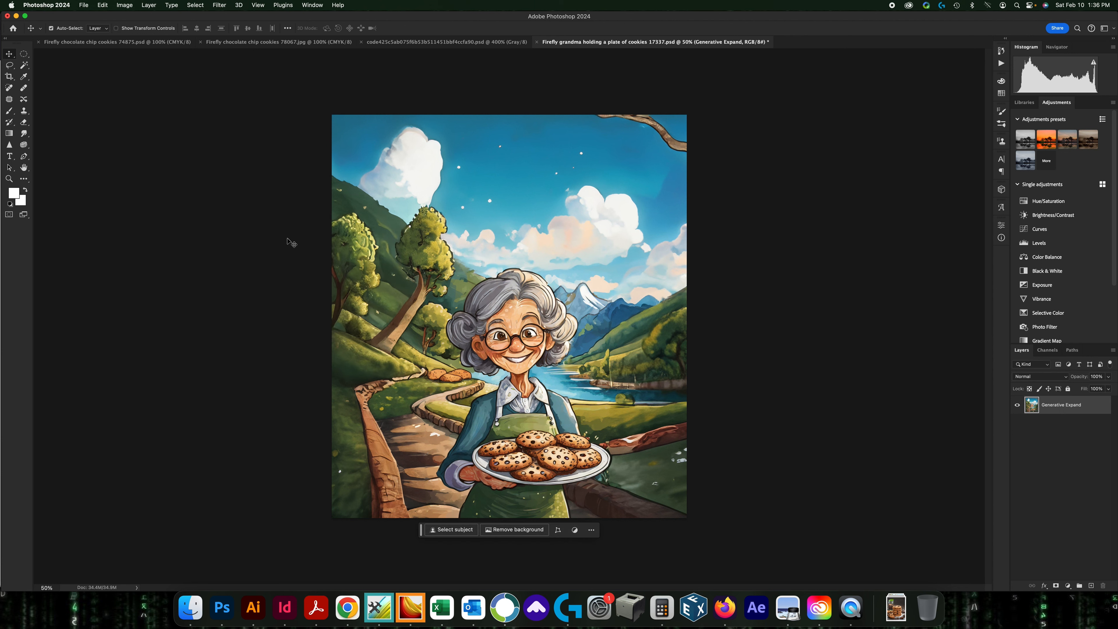
Examine the grandma image's size settings, then switch to Illustrator and read the front panel's width dimension.
left_click(125, 4)
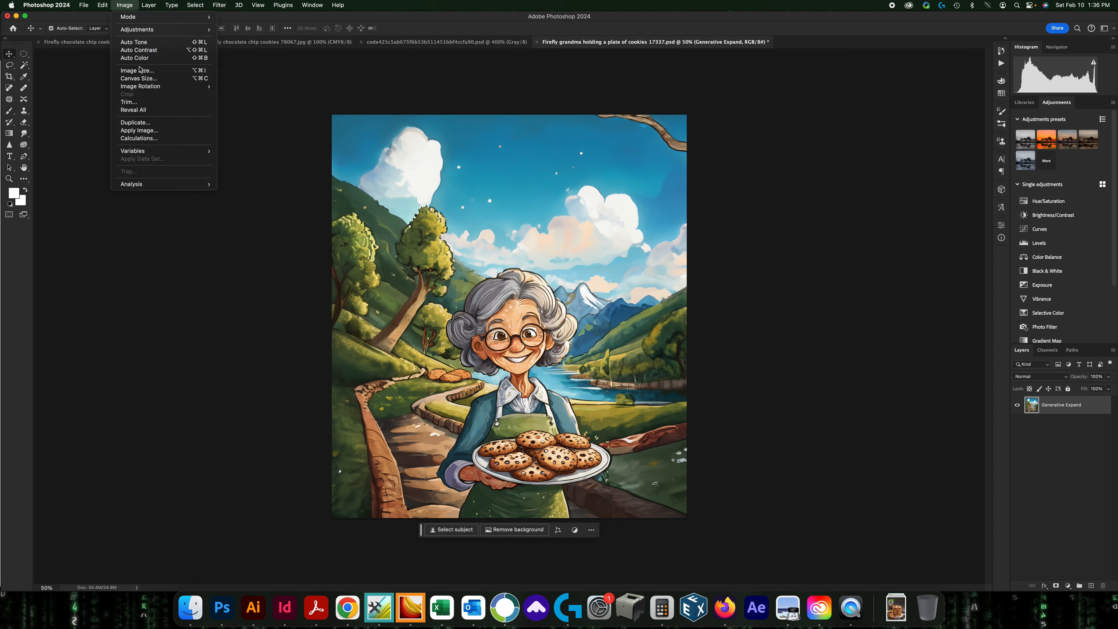
left_click(141, 70)
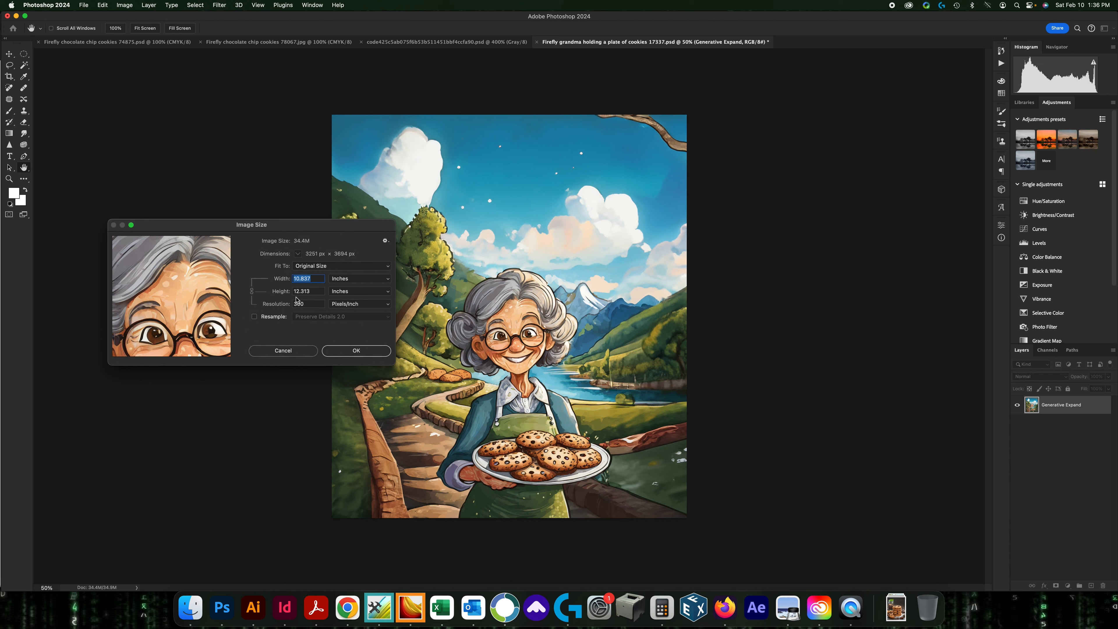
left_click(254, 608)
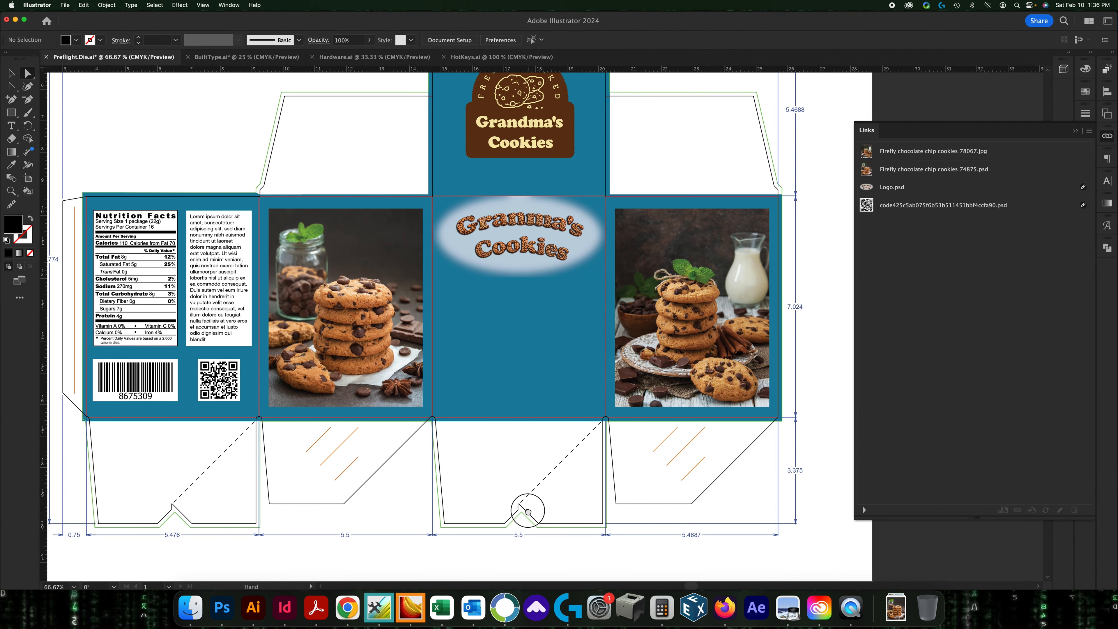
scroll(529, 512, "up", 4)
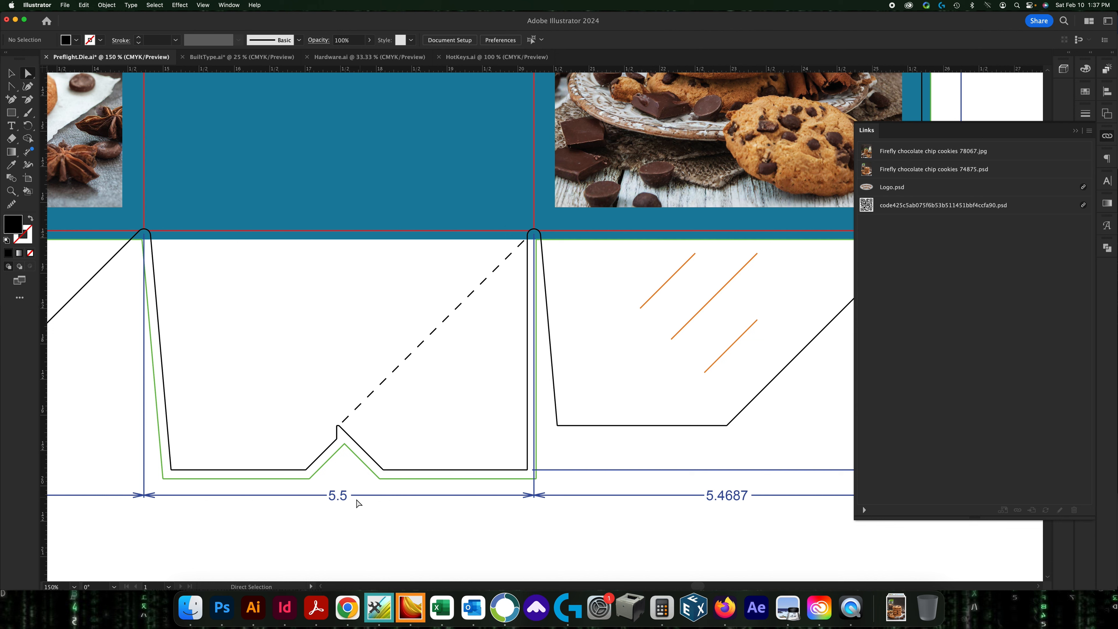
scroll(357, 500, "down", 4)
scroll(440, 455, "right", 3)
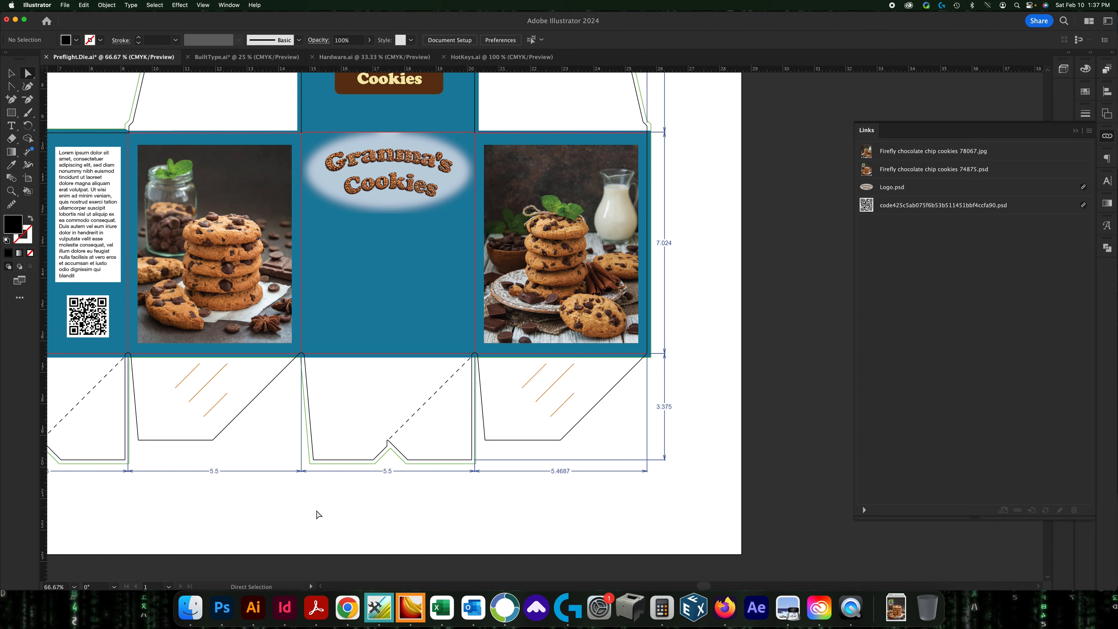
Return to Photoshop and set the grandma image's width to 5.75 inches without resampling.
left_click(222, 607)
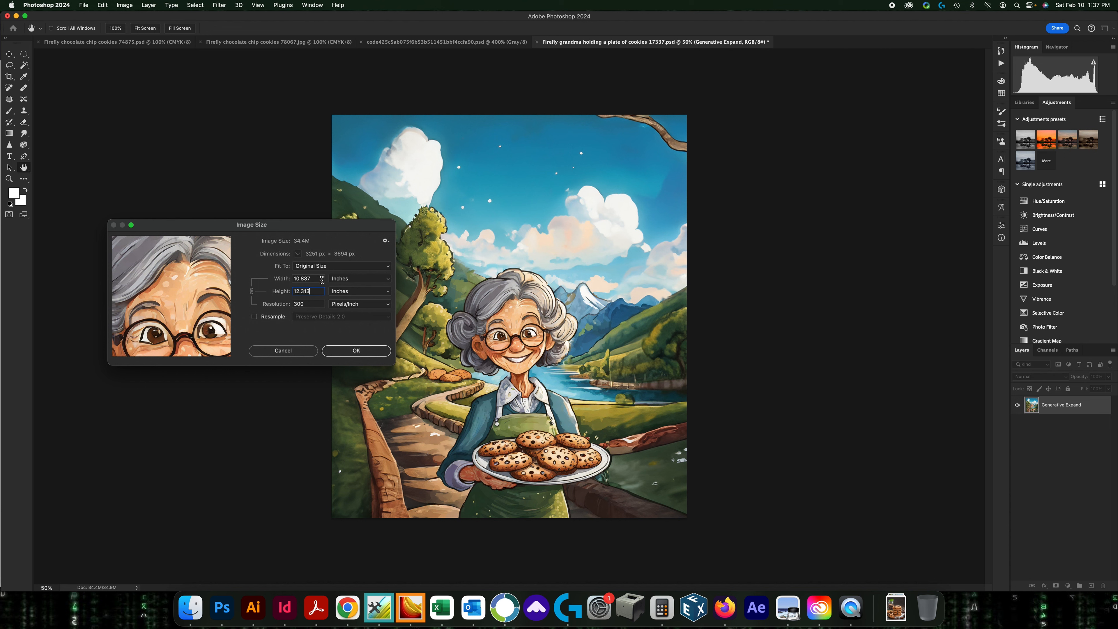
left_click_drag(322, 280, 281, 278)
type("5.75")
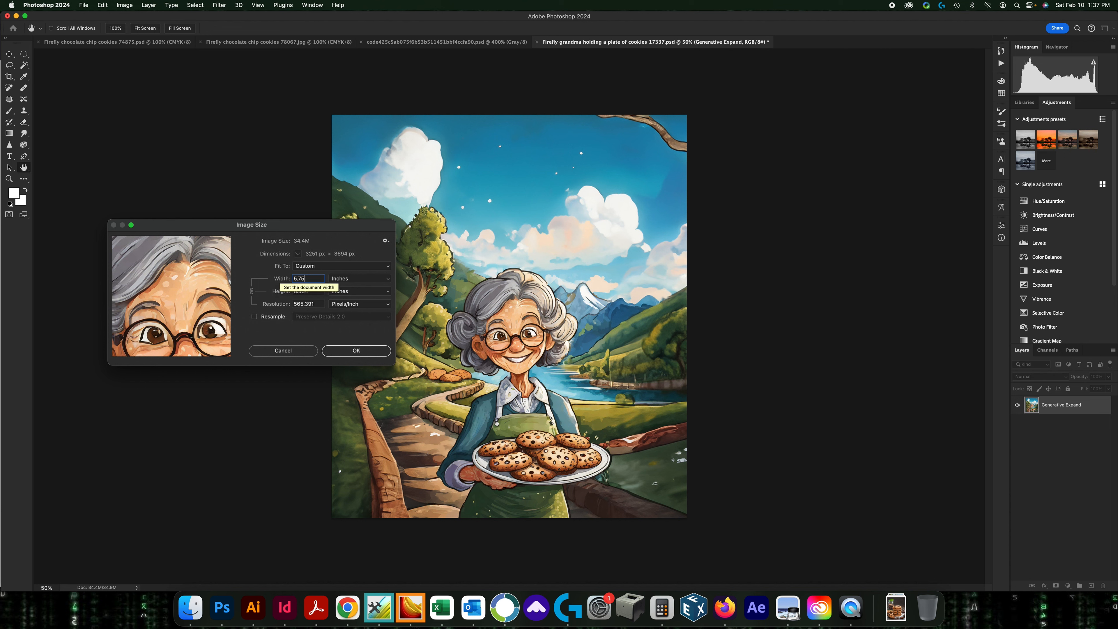
left_click(350, 349)
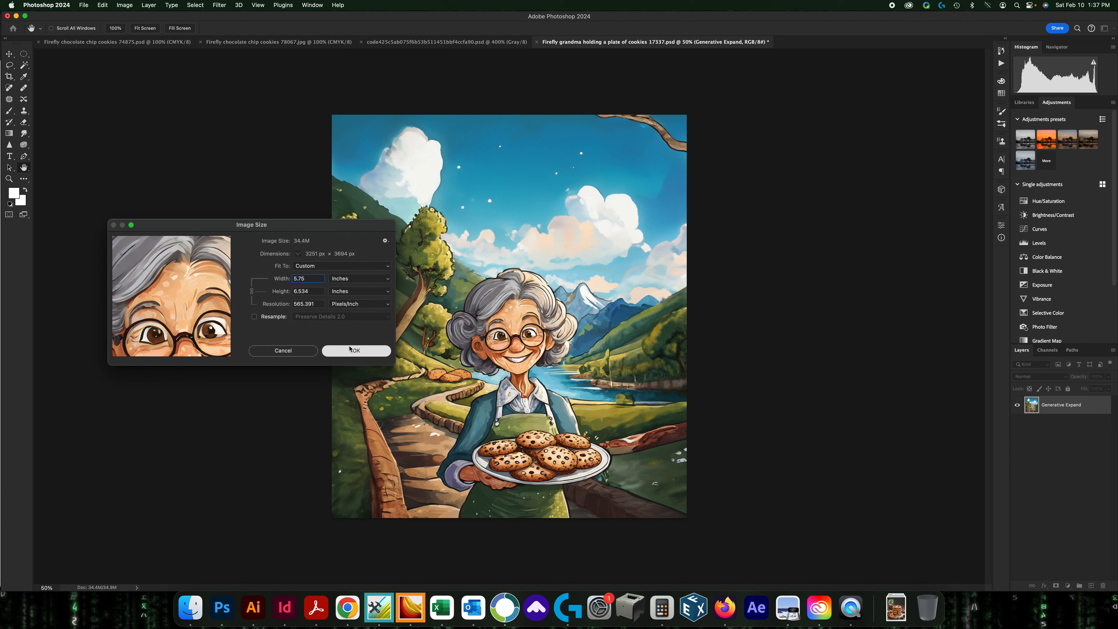
Resample the grandma image to 300 pixels/inch with Preserve Details 2.0.
left_click(125, 5)
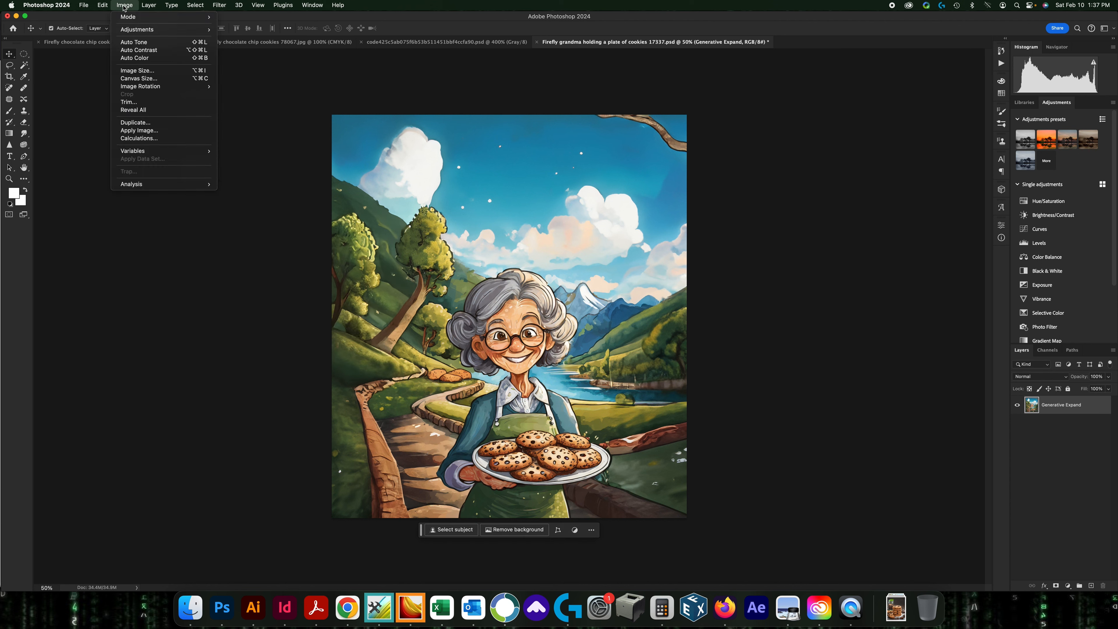
left_click(138, 76)
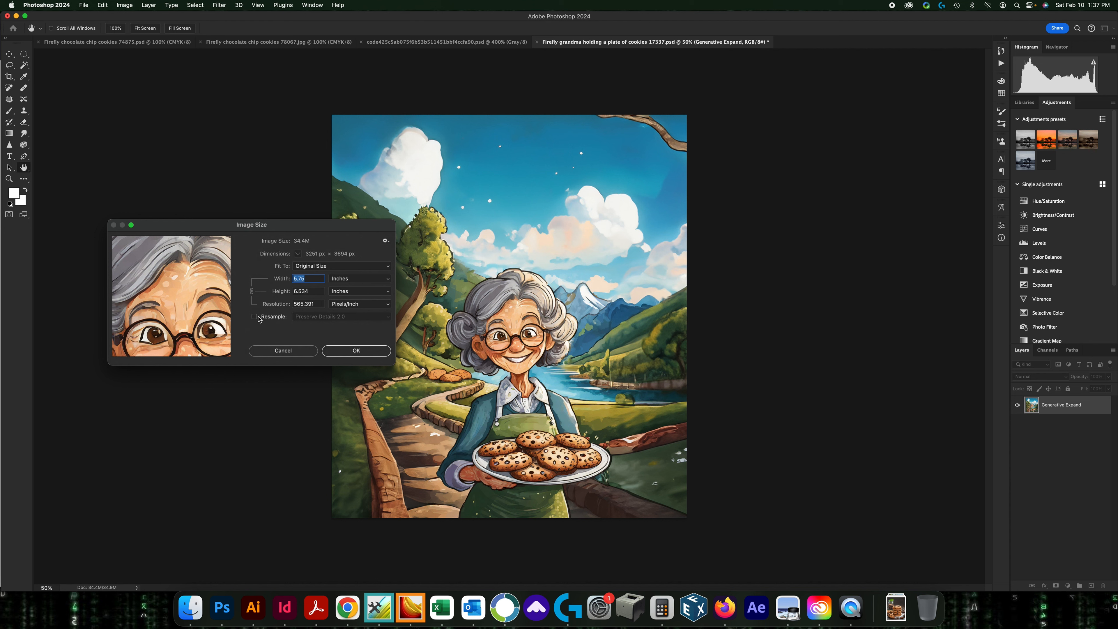
left_click(319, 304)
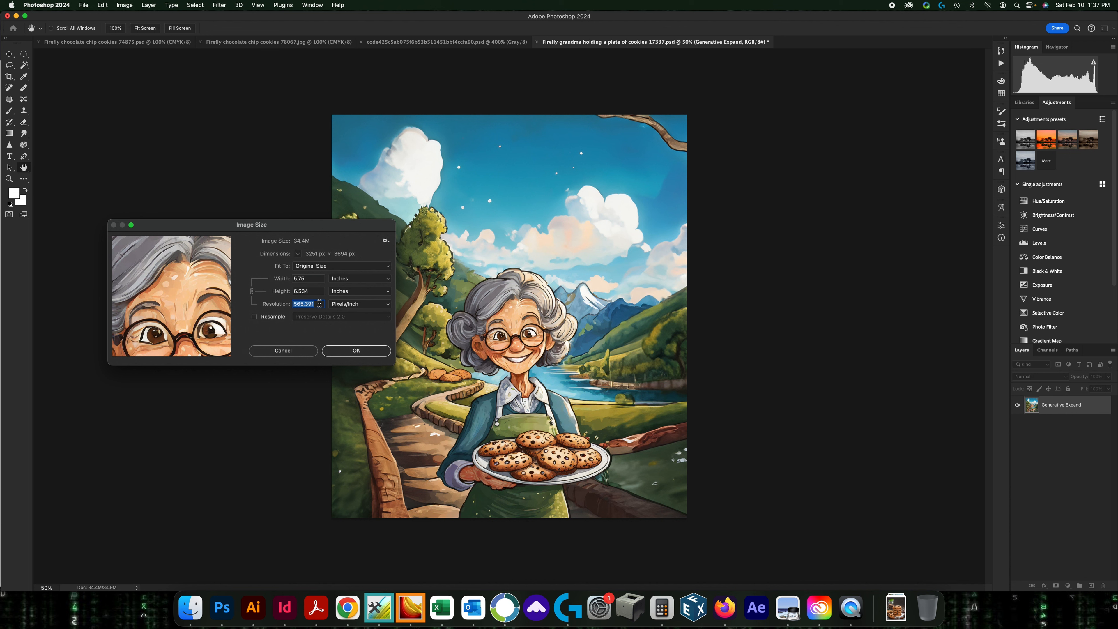
left_click(261, 316)
type("3")
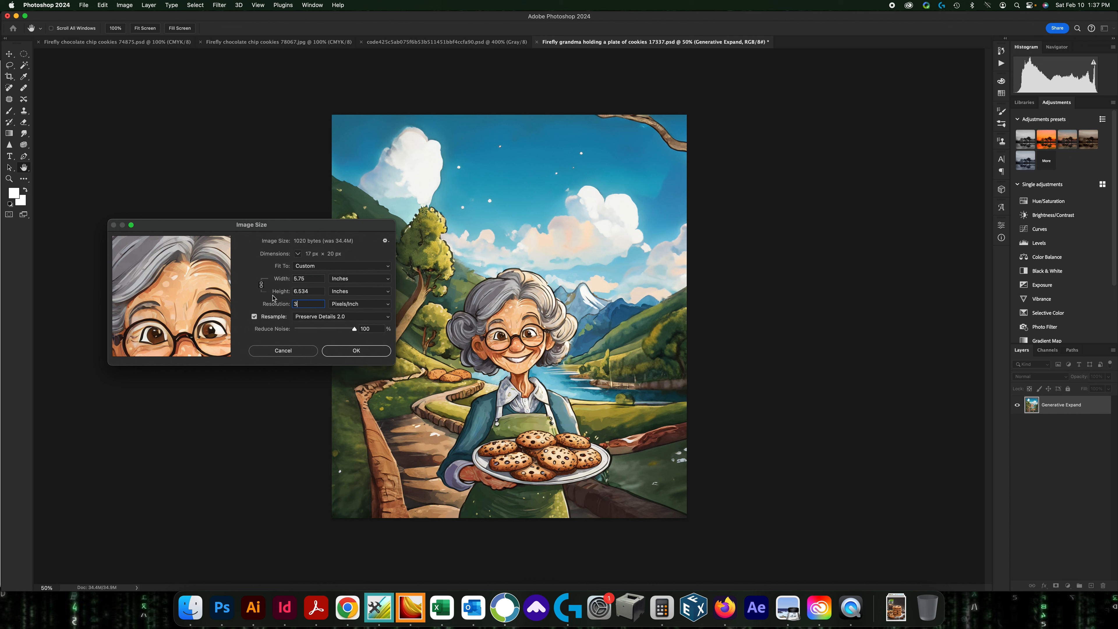
type("00")
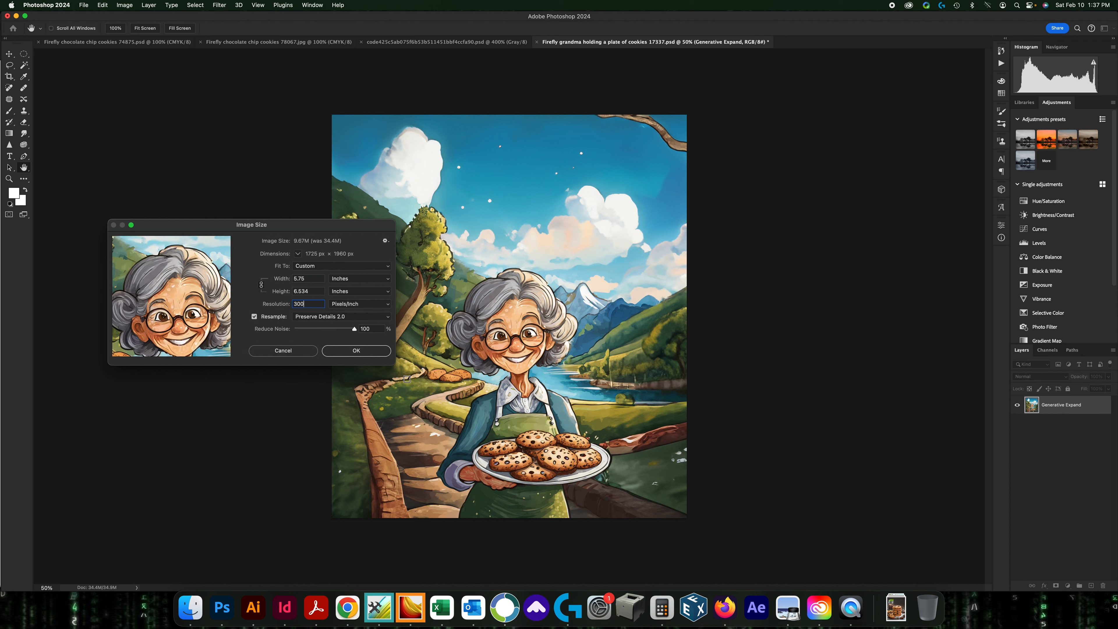
left_click(370, 352)
key("v")
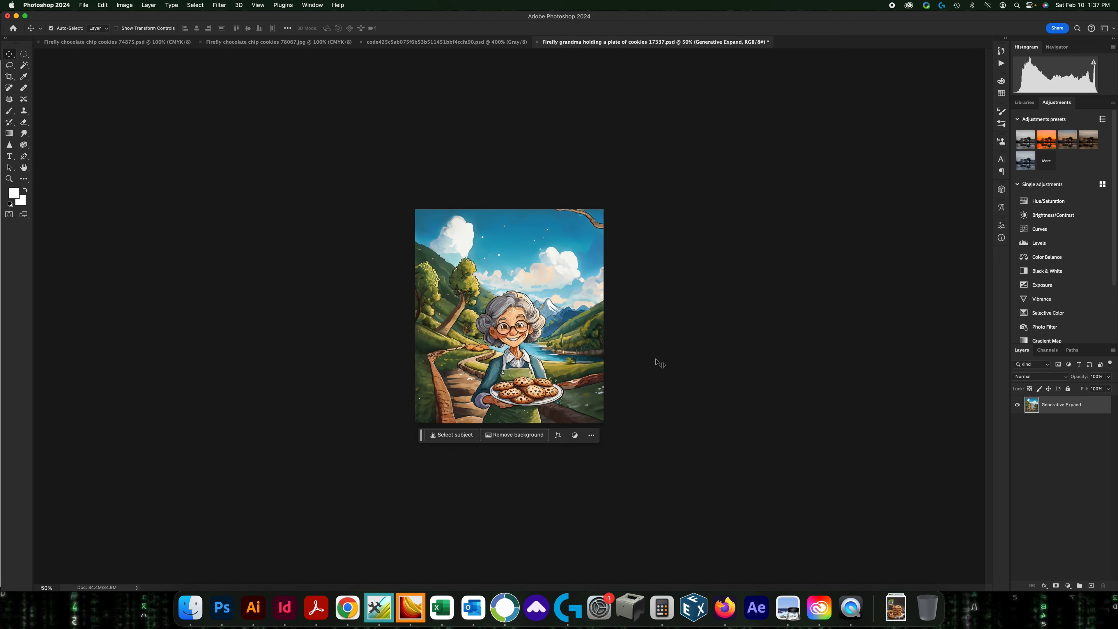
Save the resized grandma image over its existing PSD file.
key("super+equal")
key("super+equal")
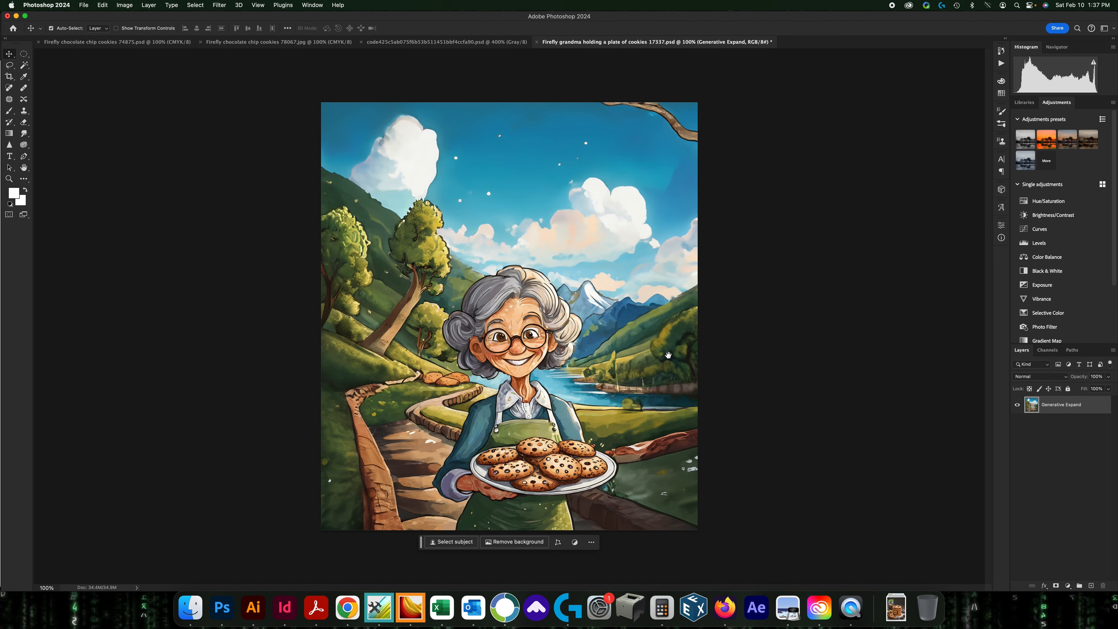
left_click(83, 5)
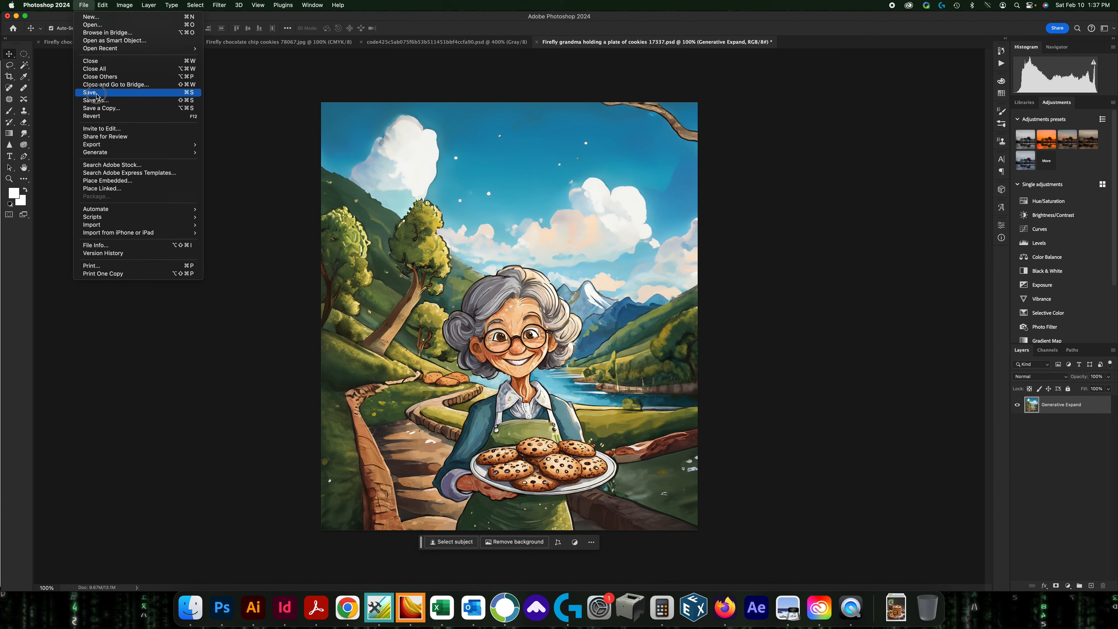
left_click(96, 94)
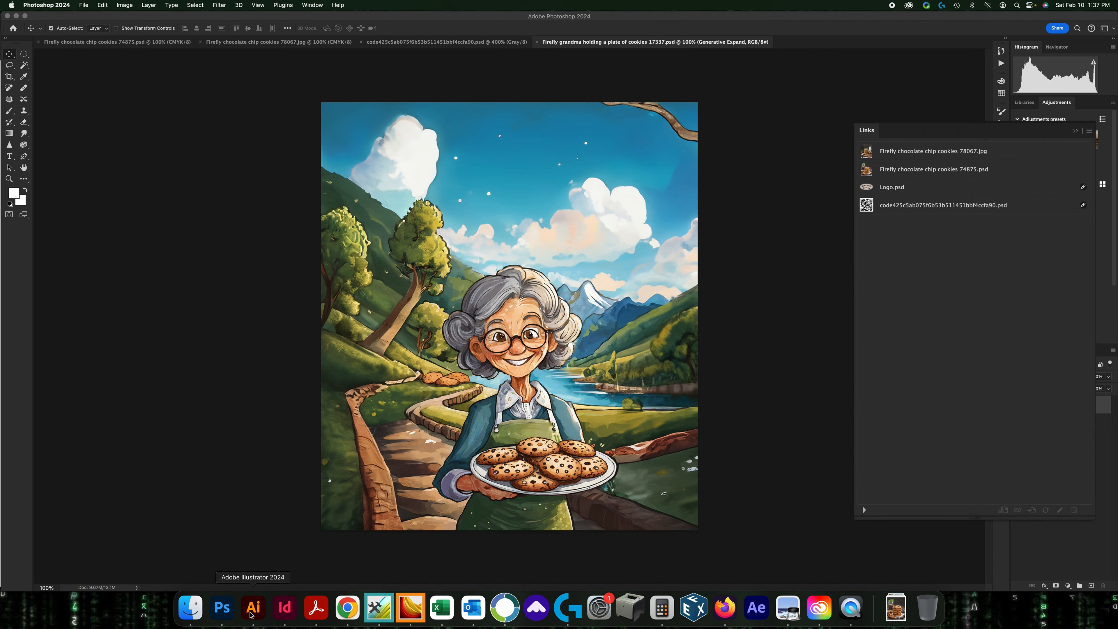
Switch to Illustrator and place Firefly grandma holding a plate of cookies 17337.psd from the Links folder on the front panel as a linked image.
left_click(252, 608)
left_click(64, 5)
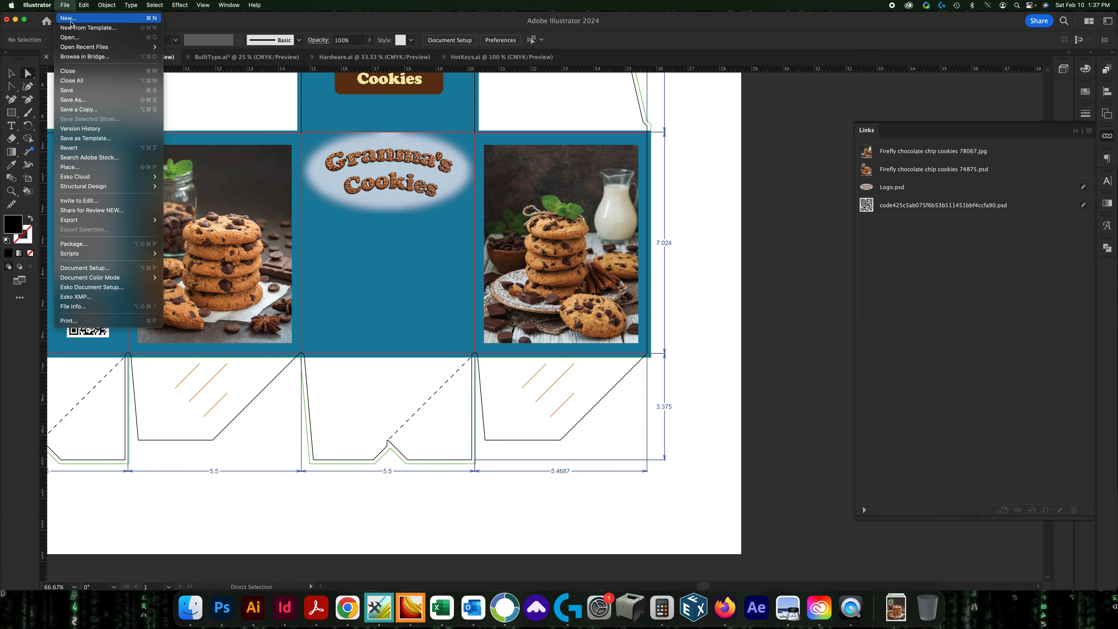
left_click(86, 167)
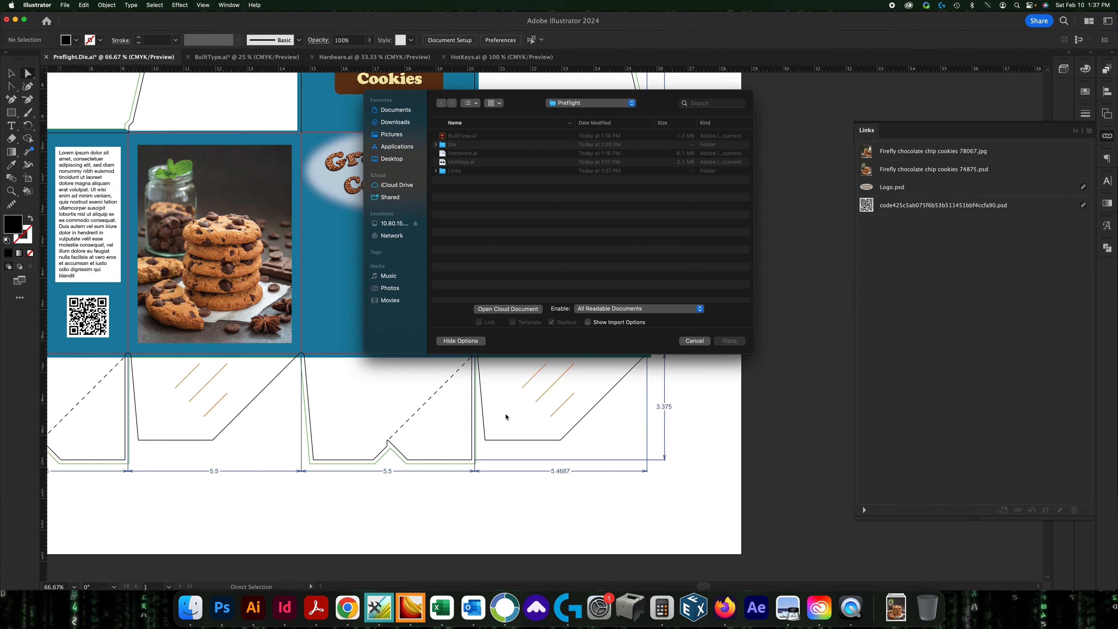
left_click(435, 171)
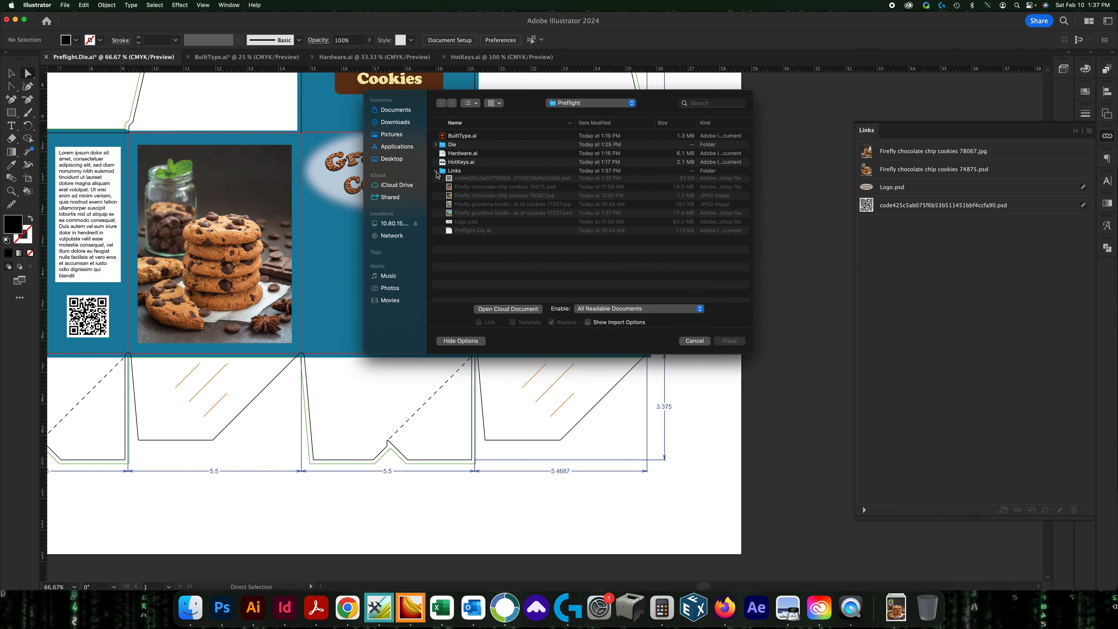
left_click(506, 197)
left_click(508, 214)
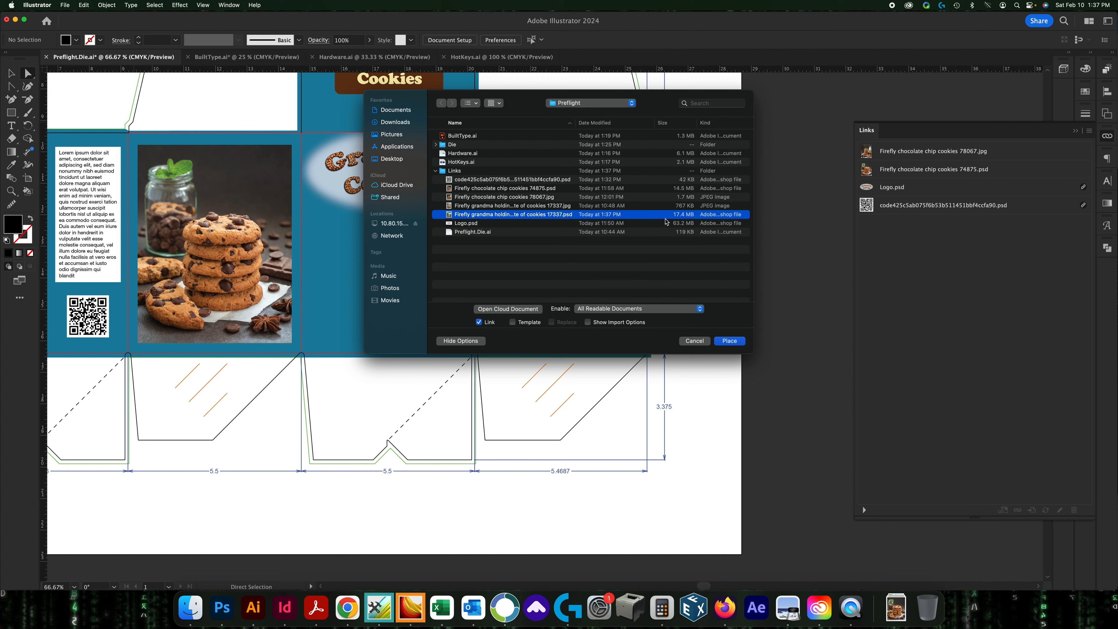
left_click(729, 341)
left_click(324, 275)
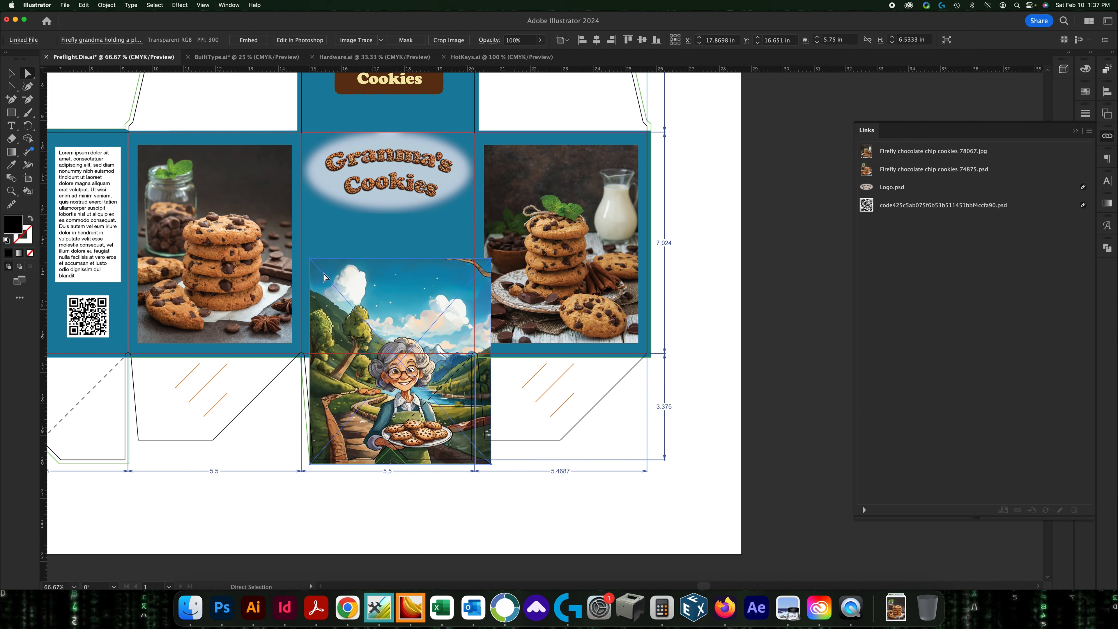
Move the placed grandma image up over the front panel and send it backward one level.
key("super+minus")
left_click_drag(425, 371, 419, 270)
right_click(418, 284)
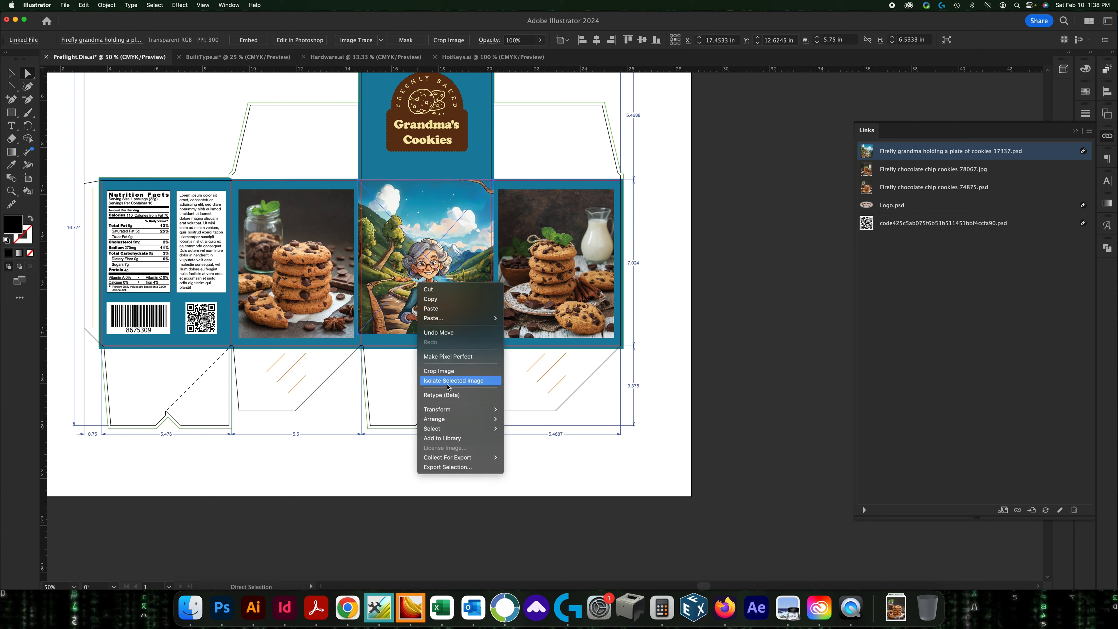
mouse_move(455, 426)
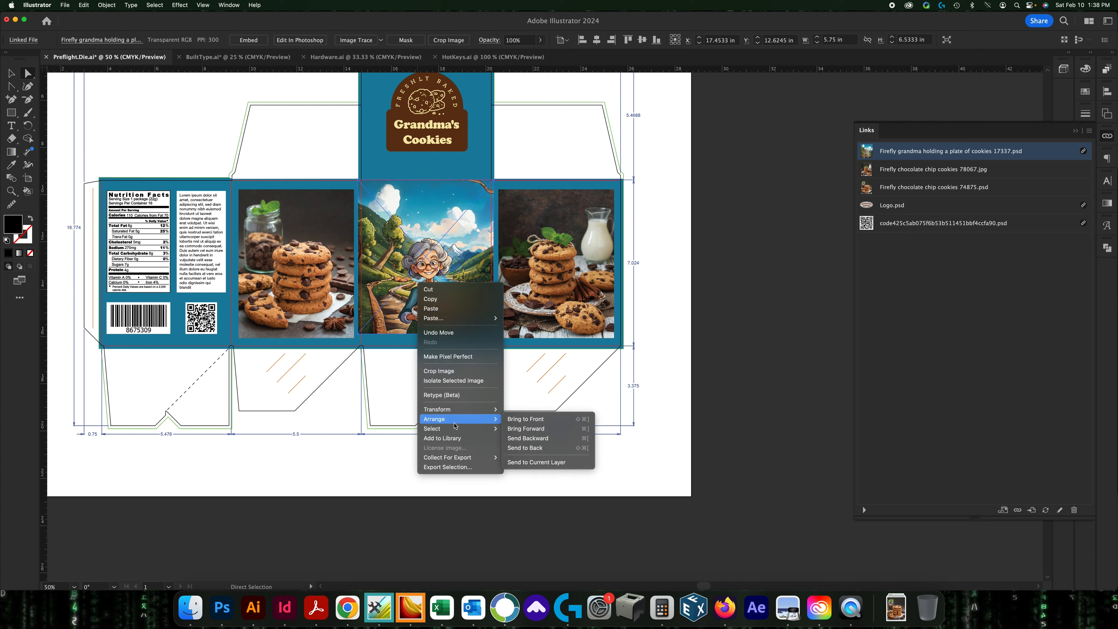
left_click(545, 438)
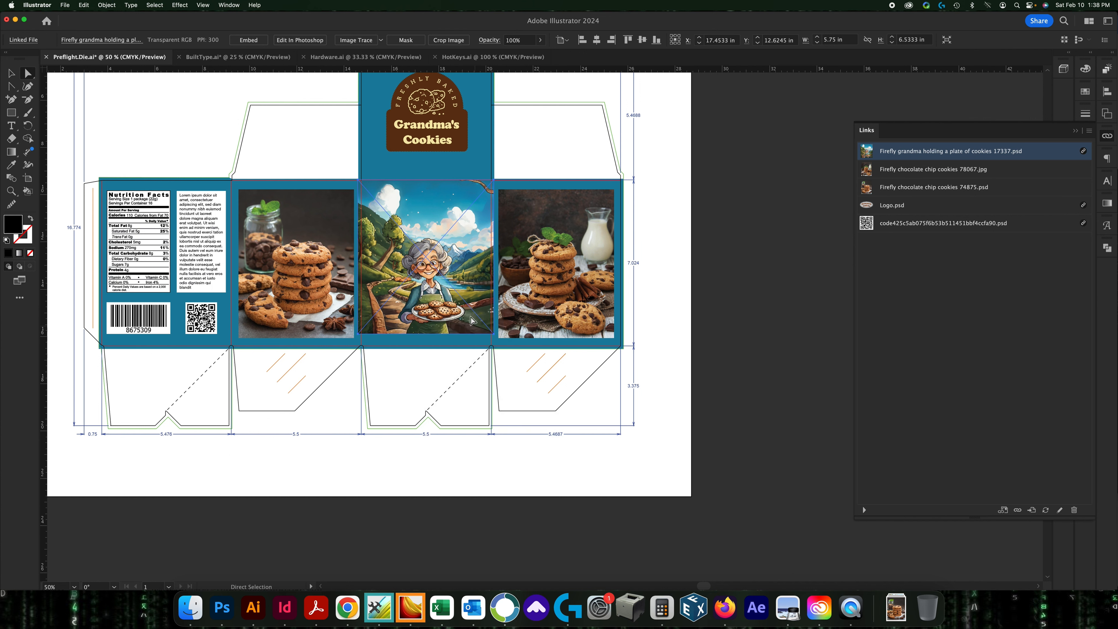
Put the links list away and restack the grandma image in Layer 1 between the <Clip Group> and the bottom <Path>.
right_click(471, 320)
left_click(1075, 131)
left_click(1076, 131)
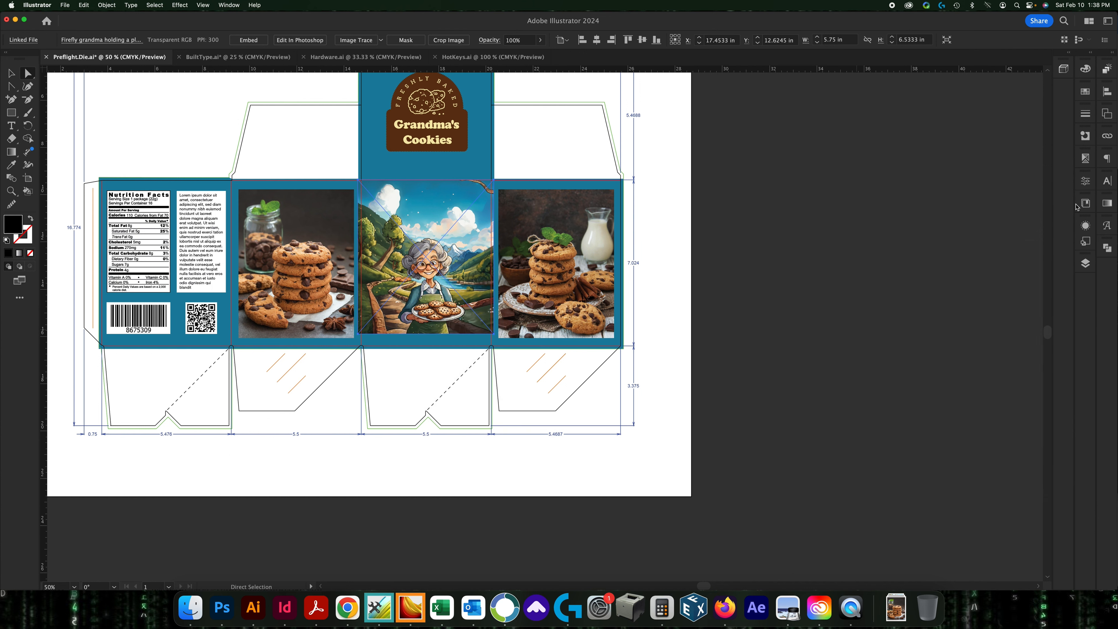
left_click(1085, 263)
left_click(982, 227)
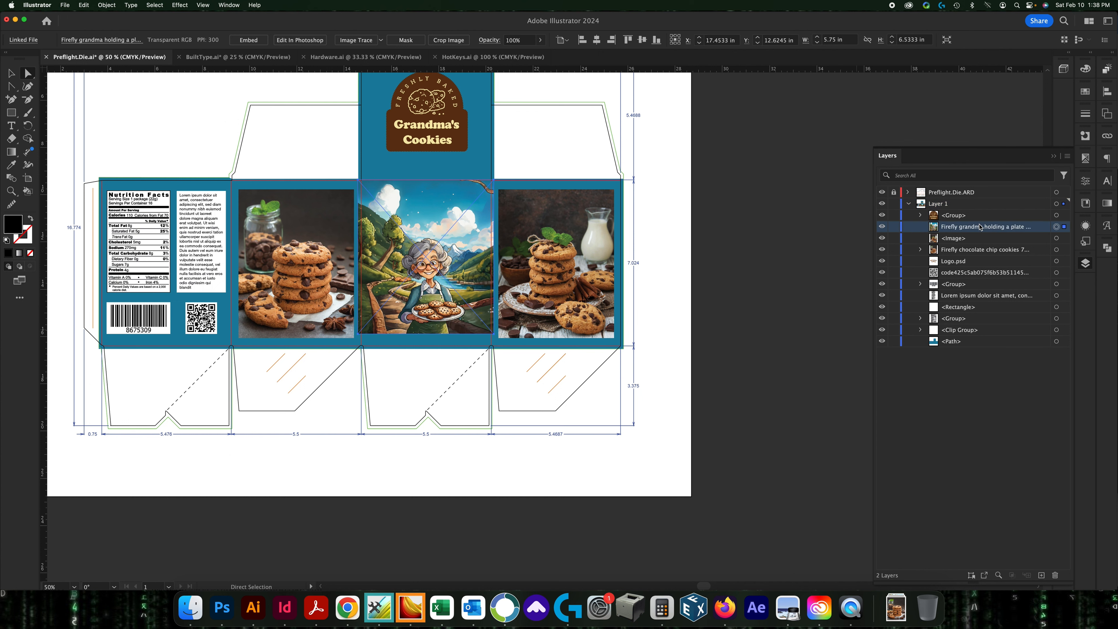
left_click_drag(980, 226, 973, 336)
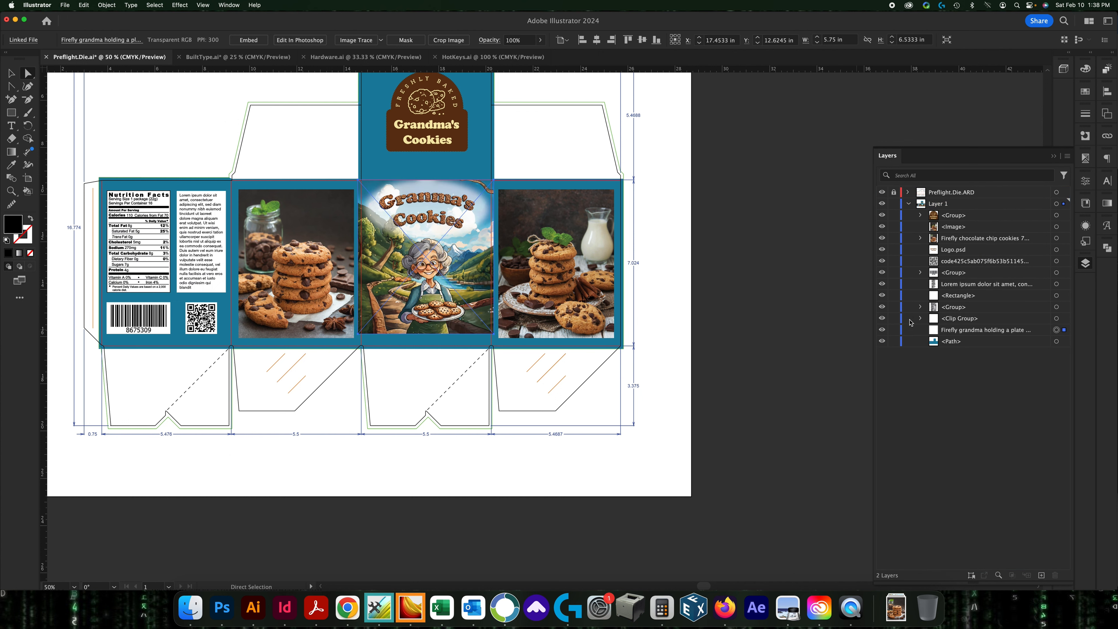
Move the grandma image down to cover the front panel and draw a rectangle about 5.52 x 7.01 in over that panel.
key("super+equal")
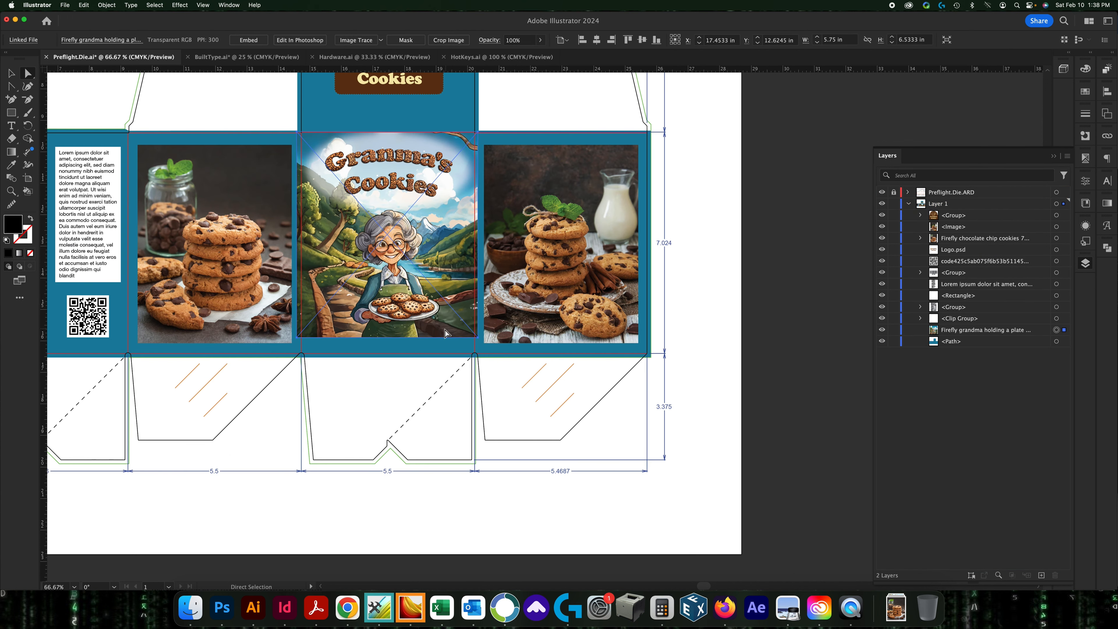
left_click_drag(441, 327, 437, 344)
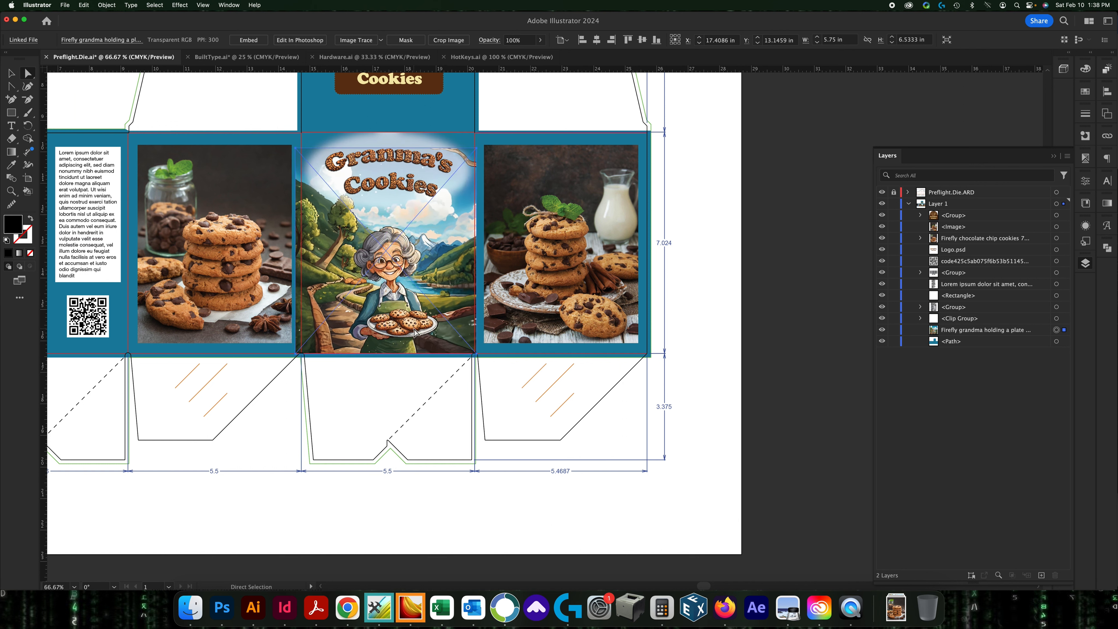
left_click(11, 113)
left_click_drag(303, 133, 475, 353)
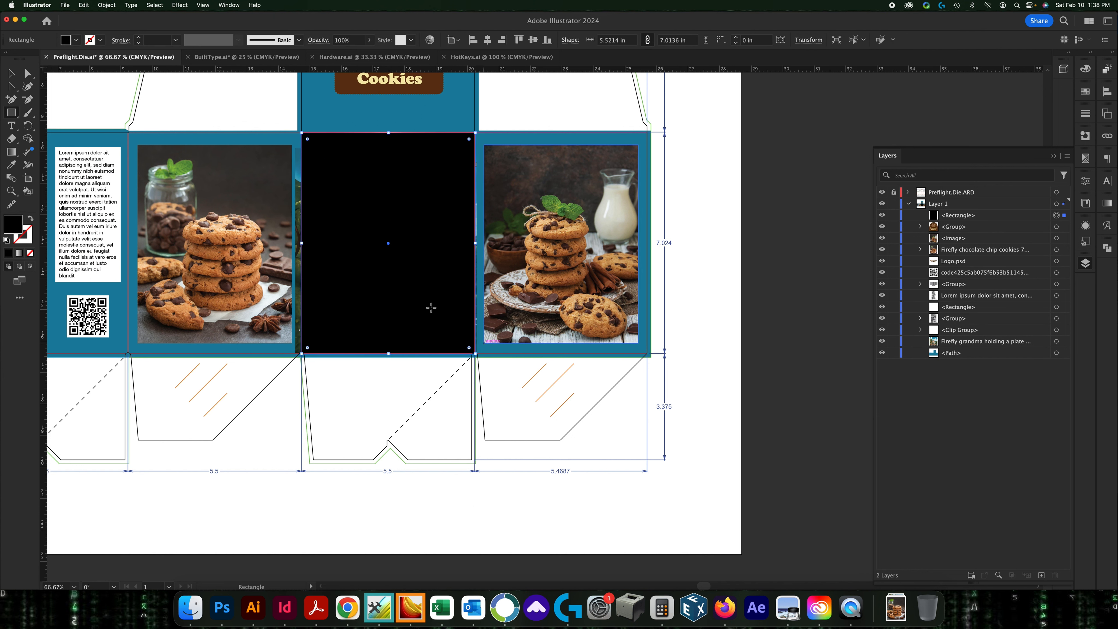
Remove the new rectangle's fill and restack it in Layer 1 directly above the linked grandma image.
left_click(30, 253)
left_click_drag(975, 216, 973, 335)
left_click(1056, 341)
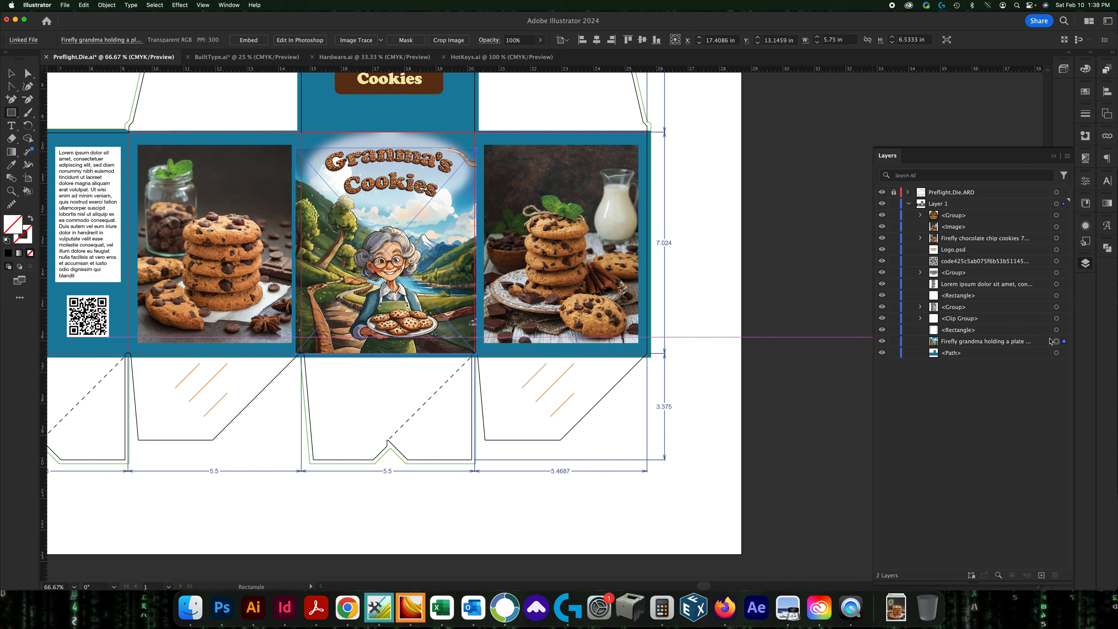
Make a clipping mask from the front-panel rectangle and the grandma image.
left_click(1056, 330)
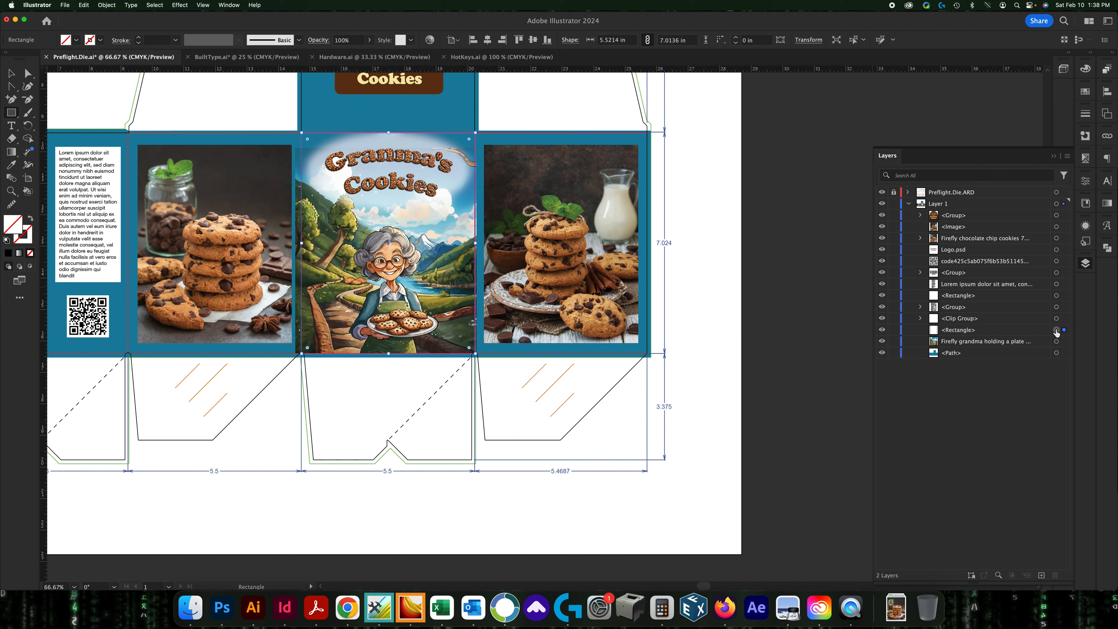
left_click(1057, 342, "shift")
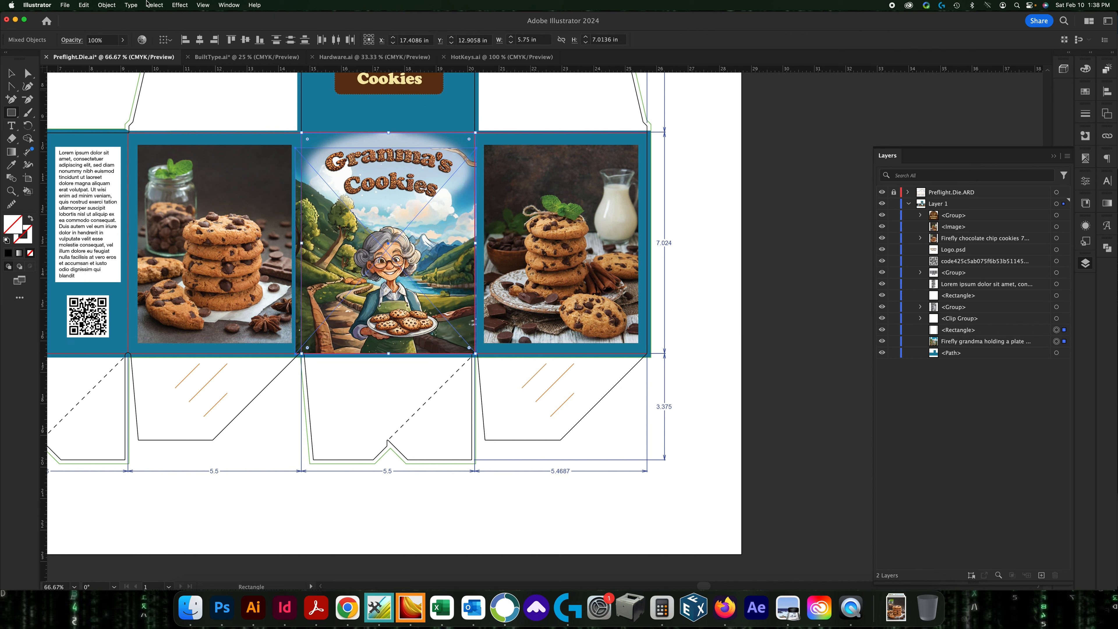
left_click(106, 5)
mouse_move(145, 355)
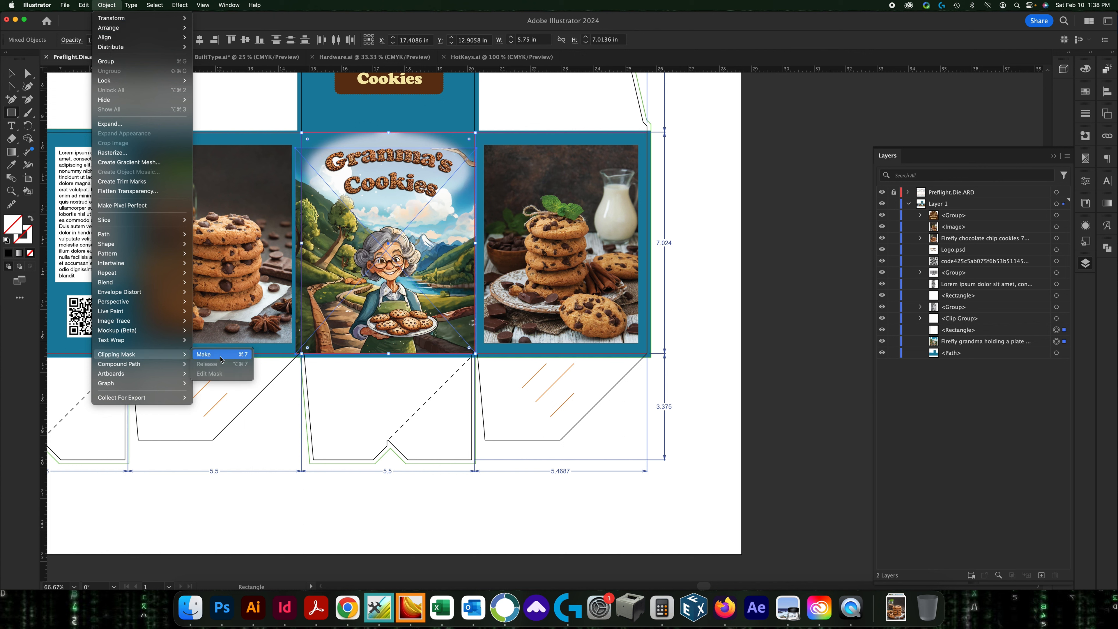
left_click(228, 359)
left_click(734, 229)
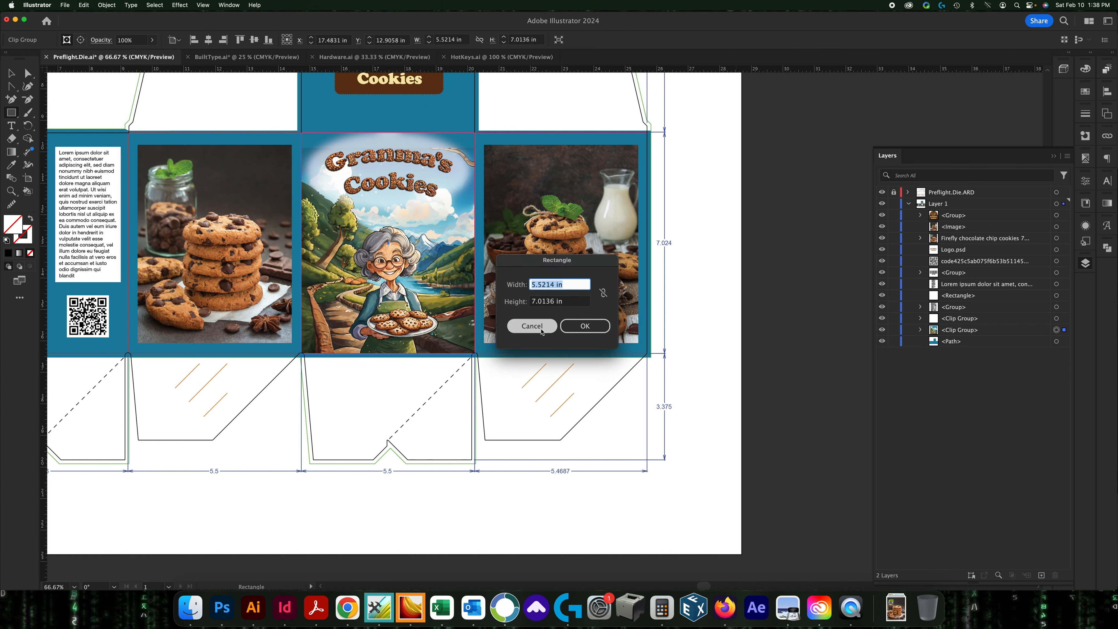
left_click(570, 328)
Examine how the blue background meets the die and bleed lines around the top panel and adjoining flaps.
key("super+equal")
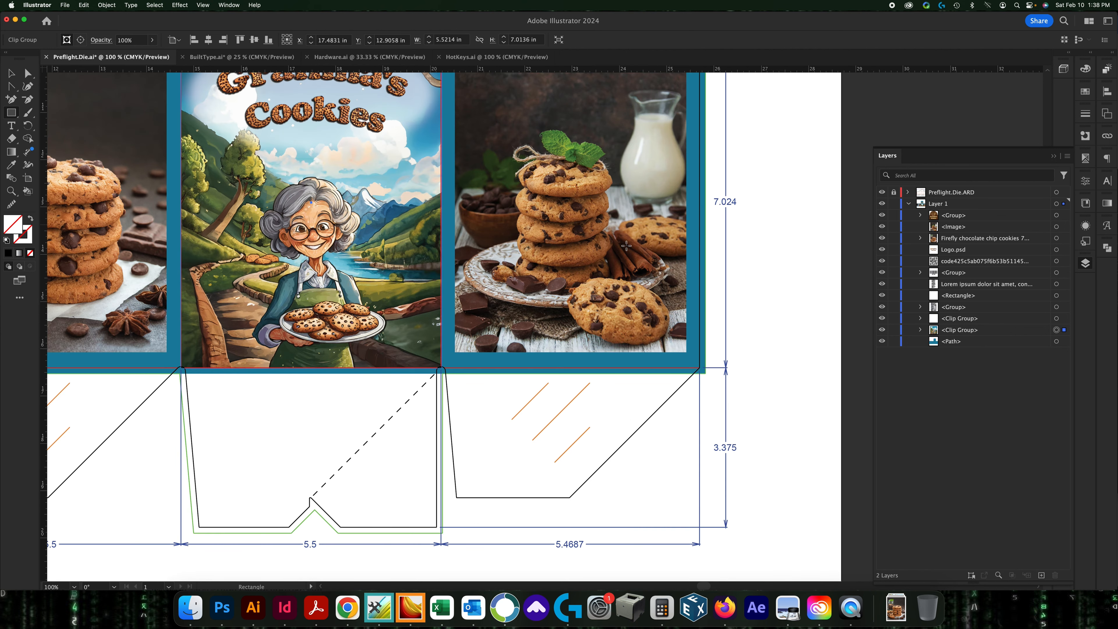
key("super+minus")
key("super+minus")
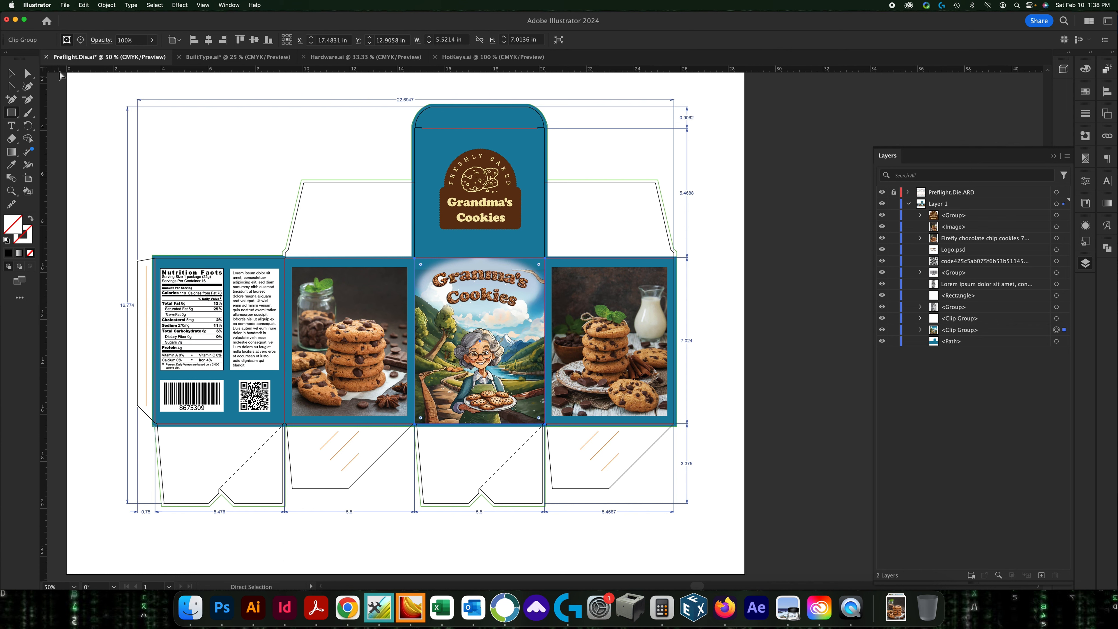
key("super+equal")
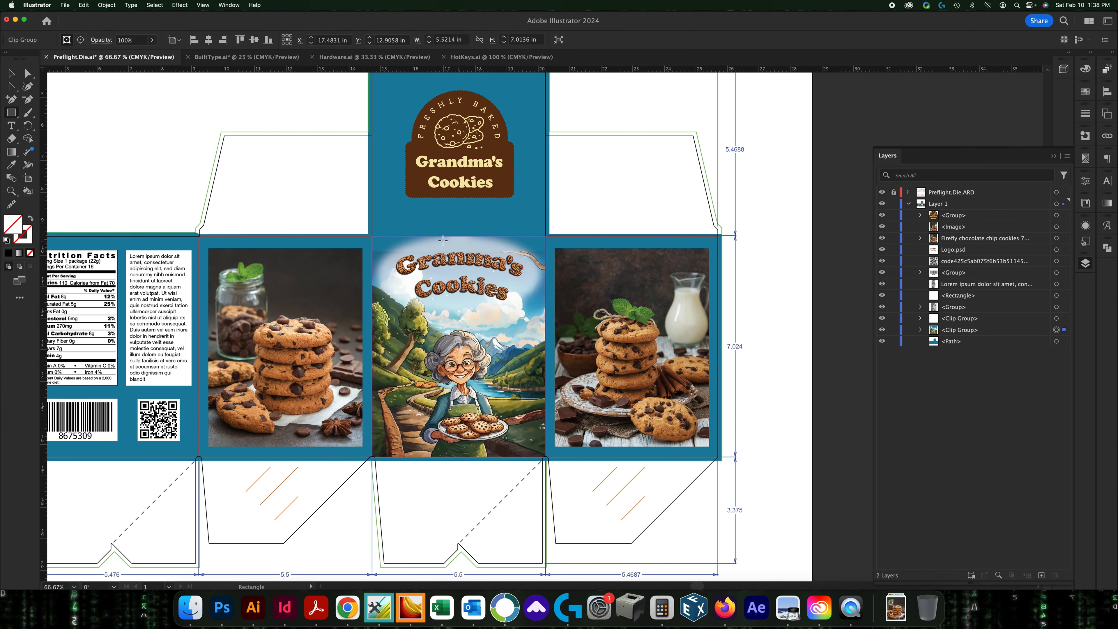
left_click_drag(259, 199, 374, 259)
key("super+equal")
left_click_drag(130, 259, 382, 282)
key("super+equal")
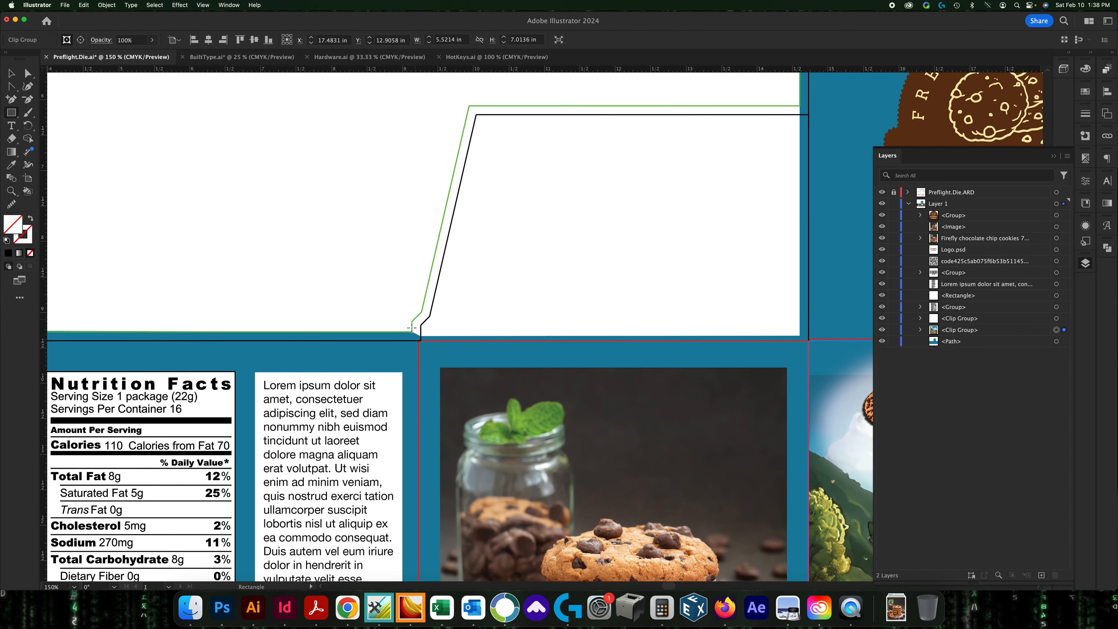
left_click_drag(567, 222, 361, 337)
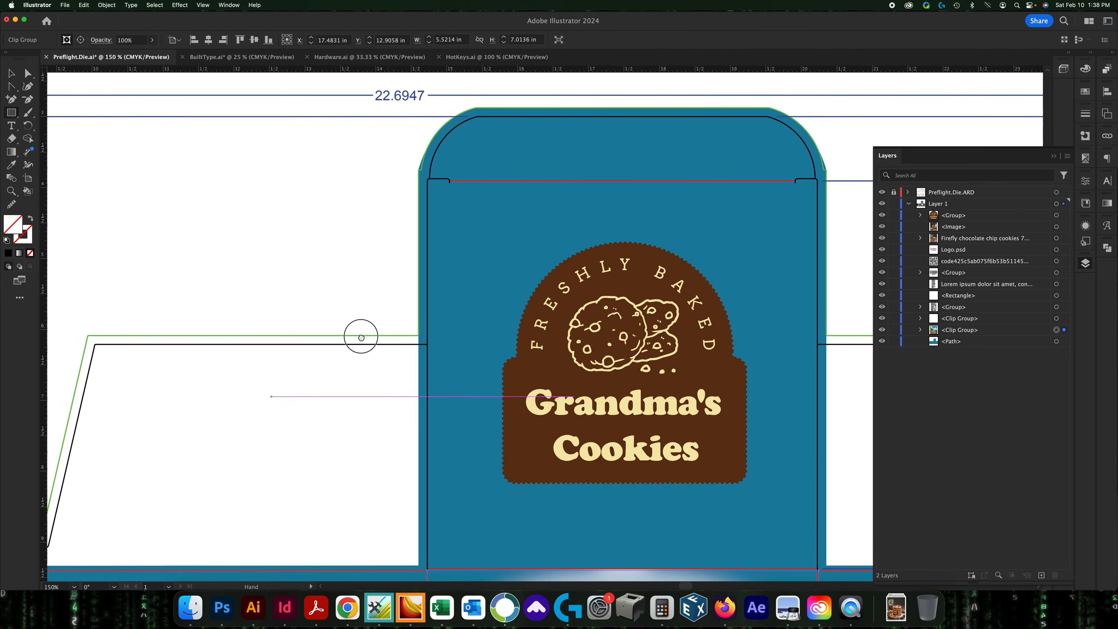
scroll(361, 338, "down", 5)
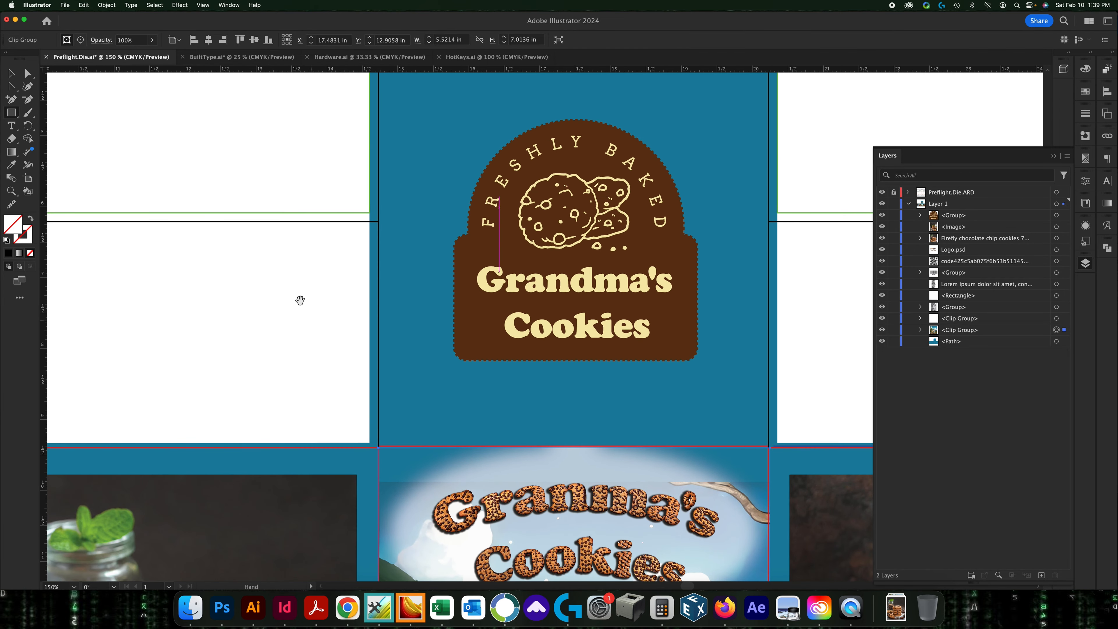
left_click_drag(300, 299, 447, 217)
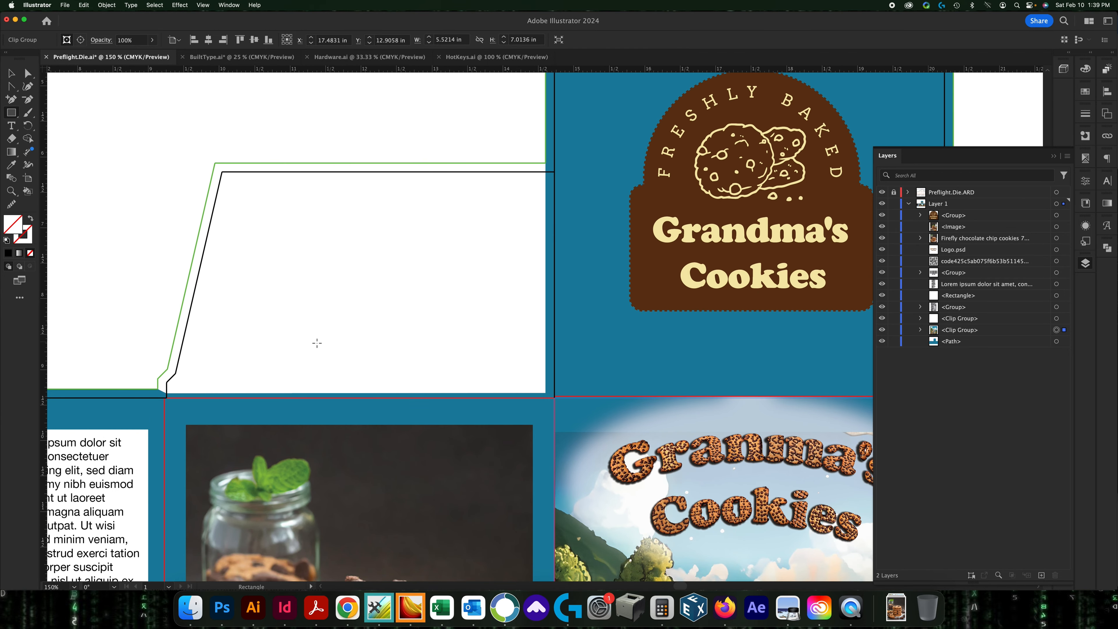
left_click_drag(417, 318, 343, 346)
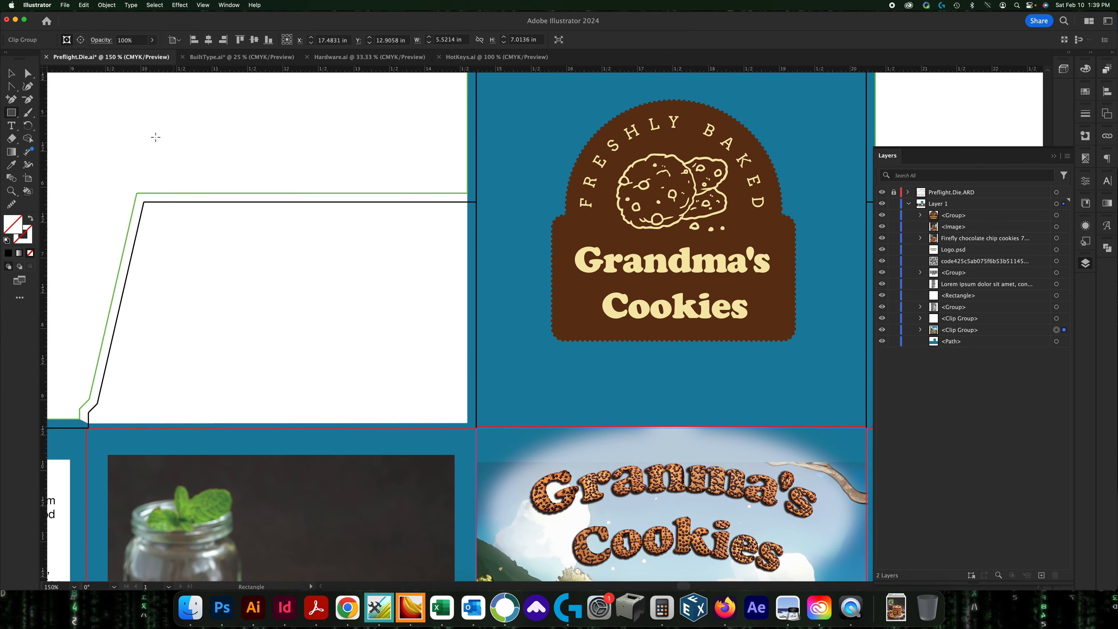
Add two anchor points to the blue background's left edge beside the lid at the flap line, and pull the edge below inward to about X 14.67 in.
left_click(12, 99)
scroll(357, 325, "right", 3)
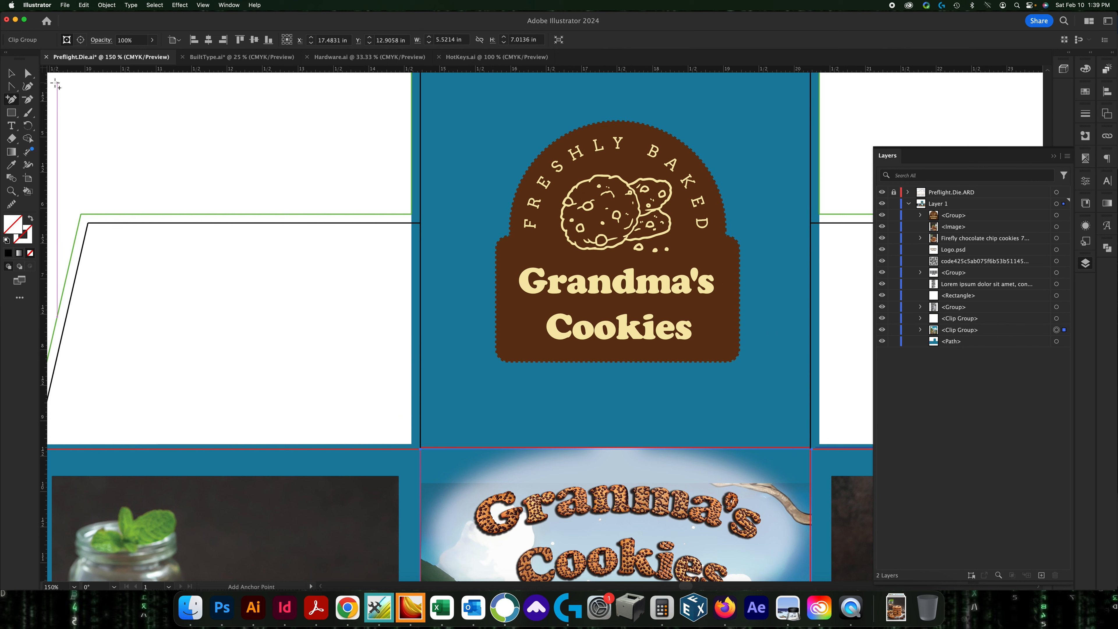
left_click(413, 217)
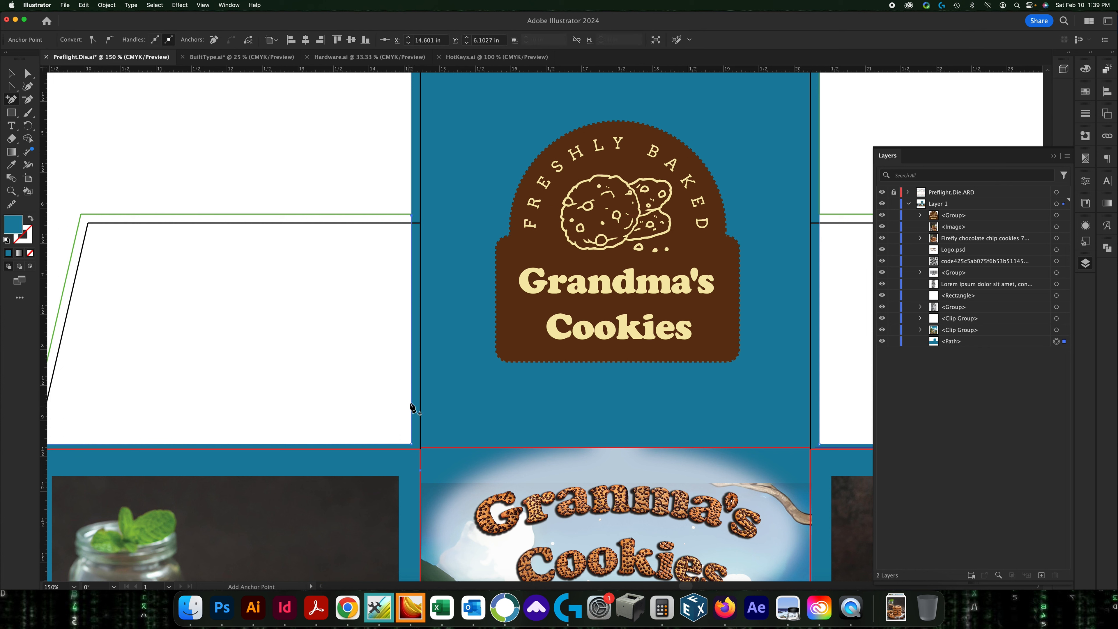
left_click(413, 225)
key("a")
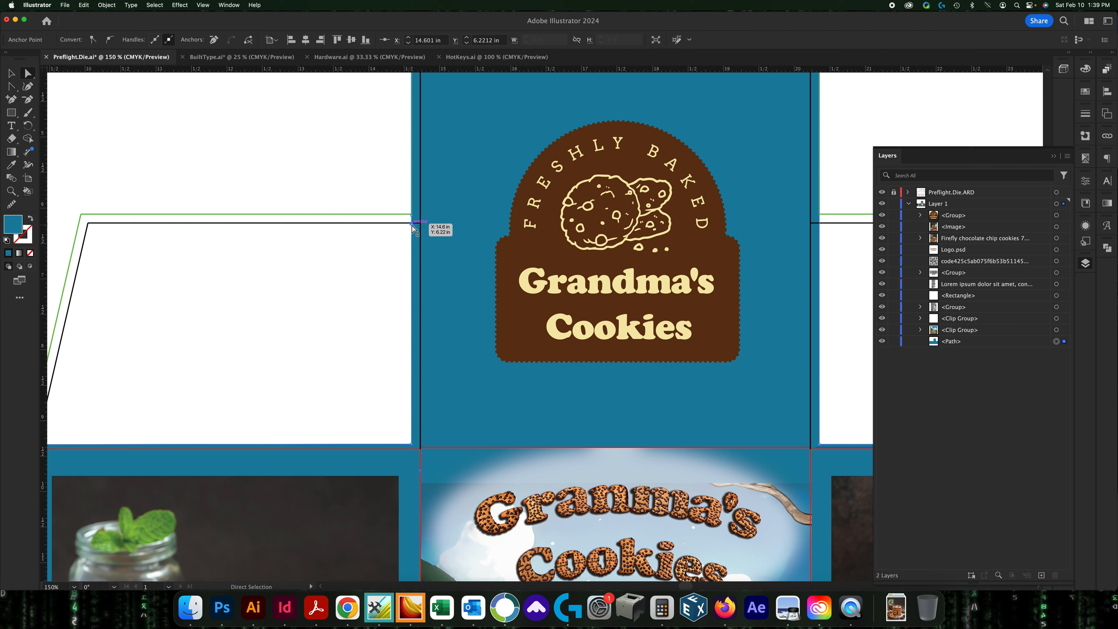
left_click_drag(412, 443, 417, 448)
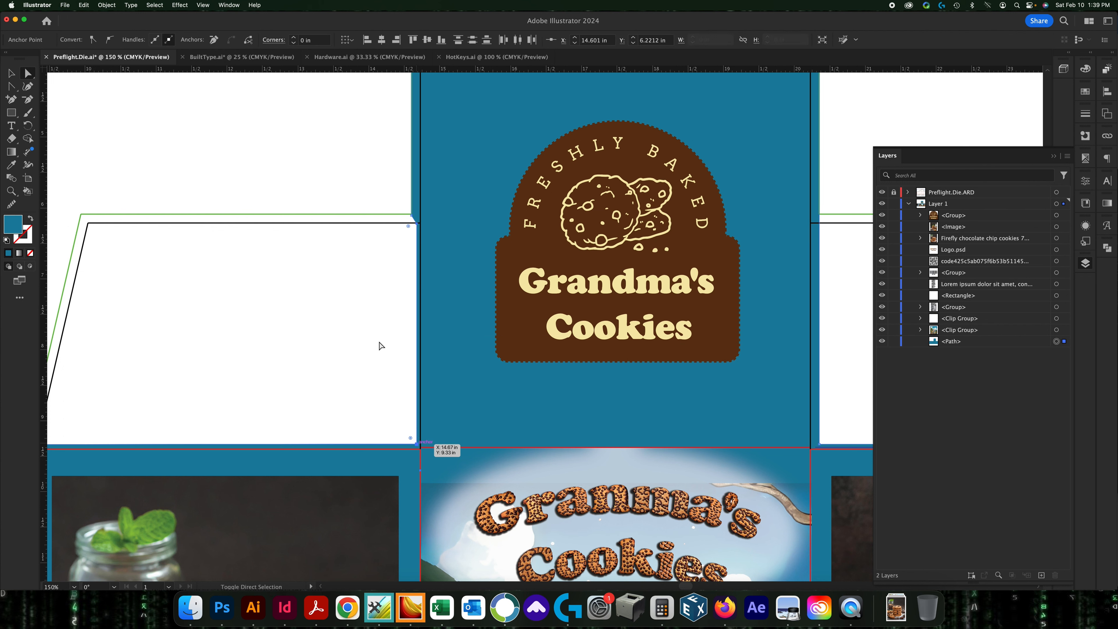
key("super+shift+a")
Add two anchor points to the background's right edge beside the lid at the flap line, and pull the edge below them inward toward the cut line.
scroll(440, 282, "right", 5)
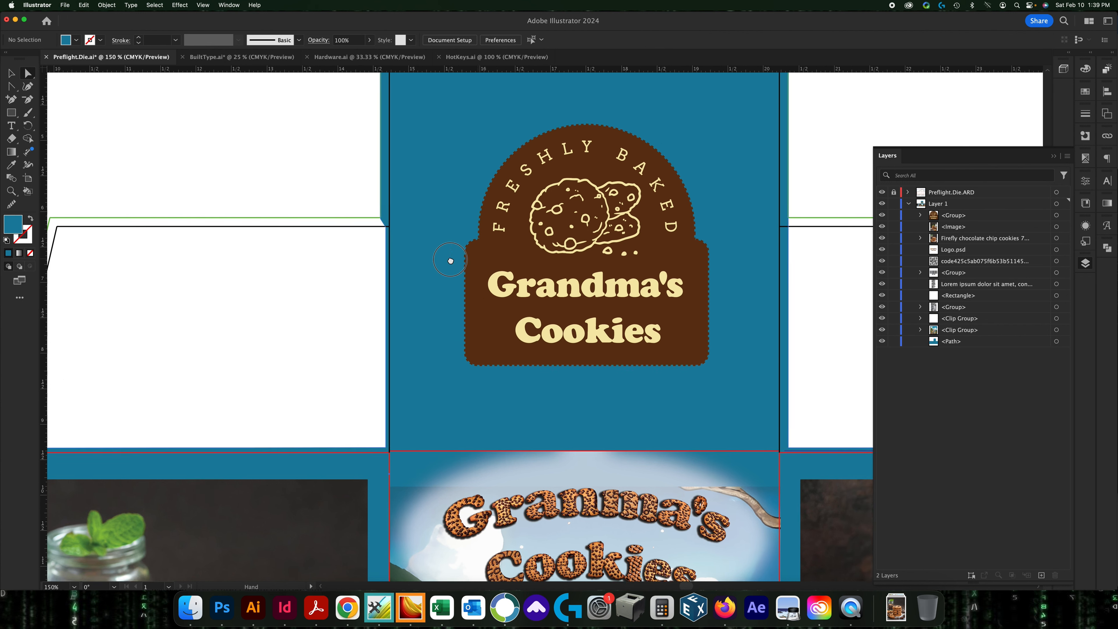
left_click(708, 231)
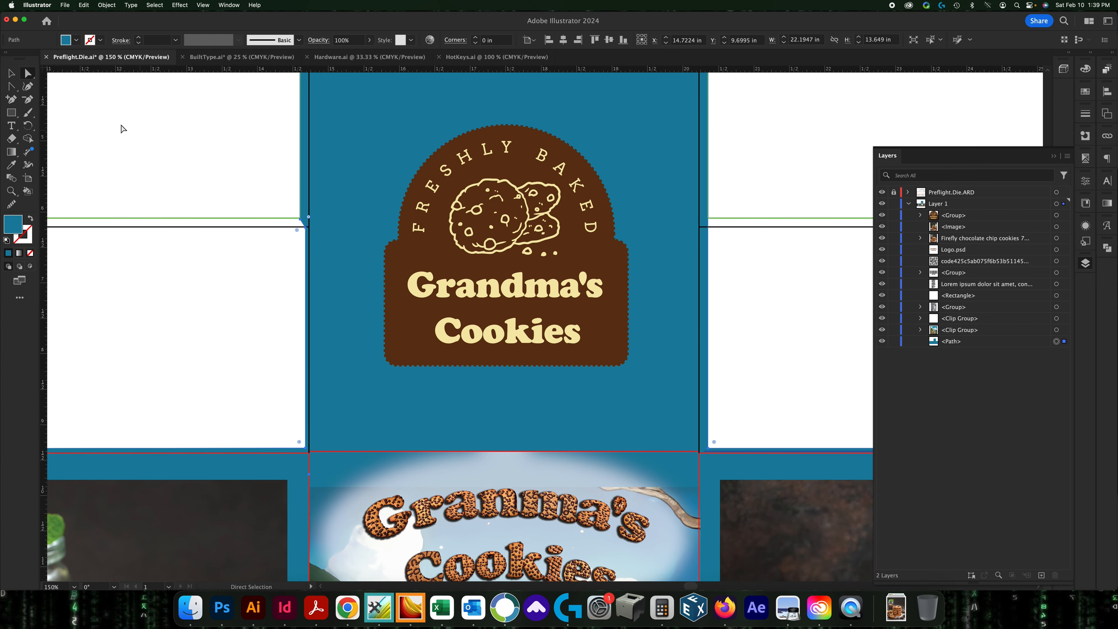
left_click(11, 100)
left_click(701, 235)
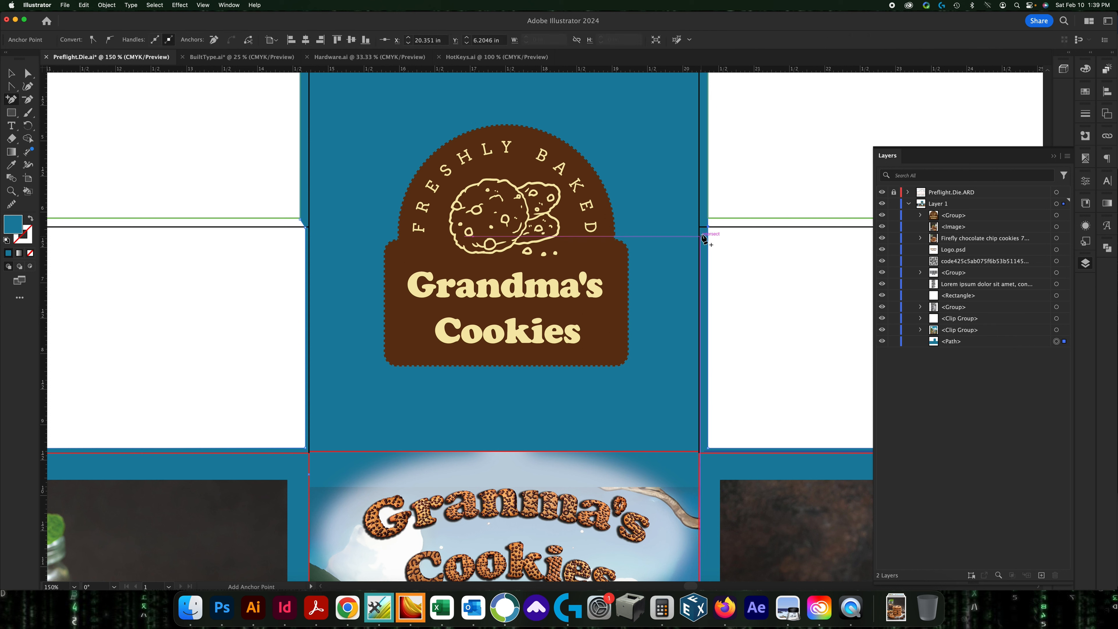
left_click(701, 227)
key("a")
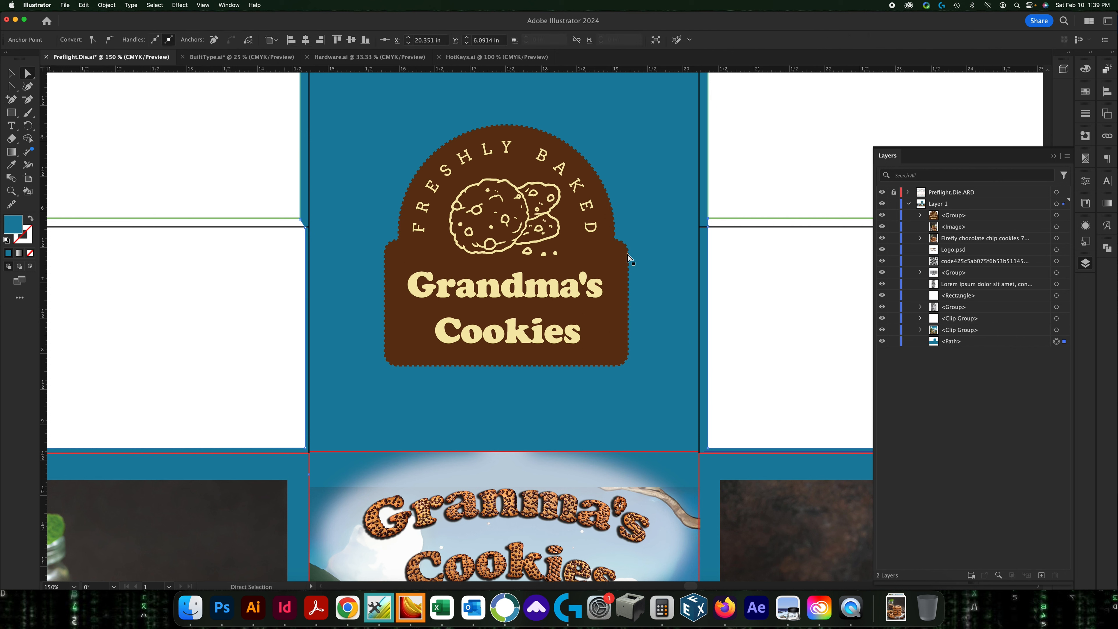
left_click(708, 226)
left_click_drag(709, 451, 703, 451)
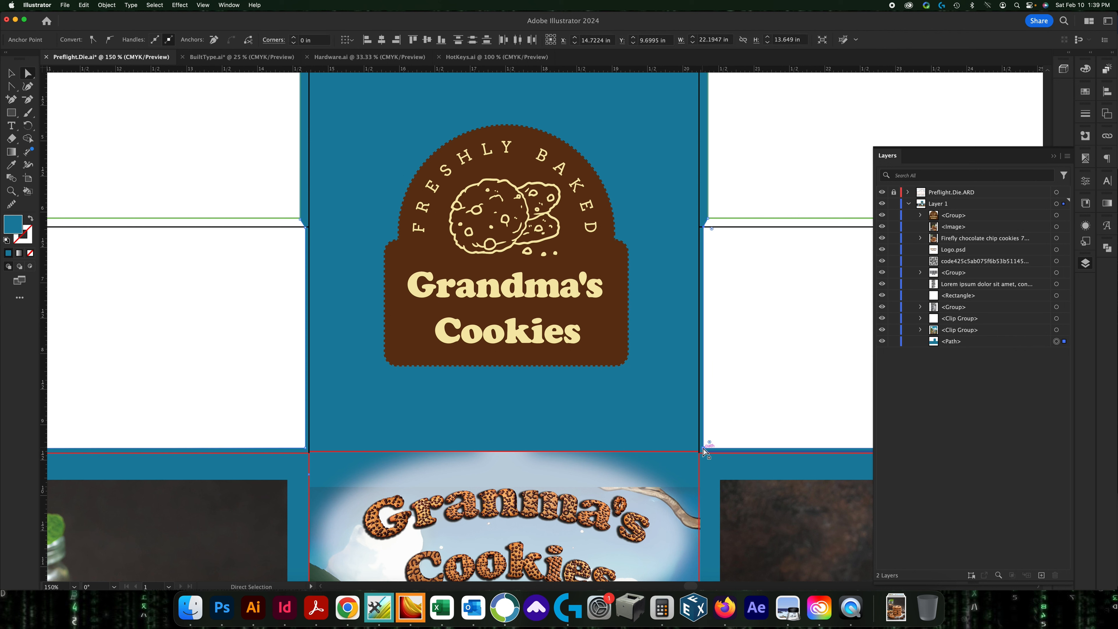
left_click(729, 407)
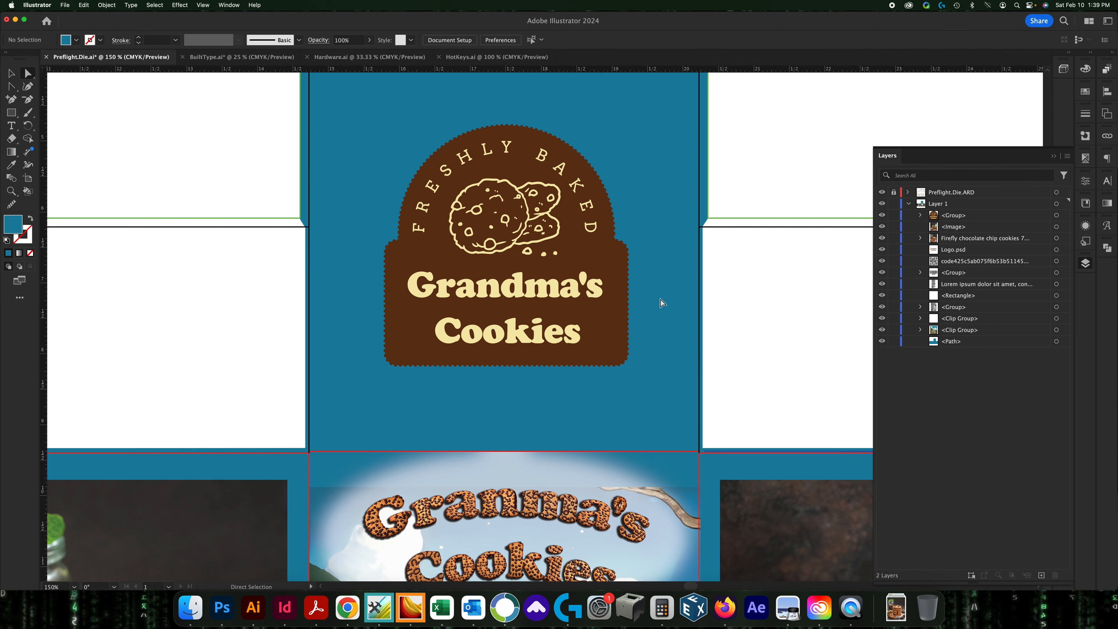
Check the adjusted background edges on both sides of the lid and along the right-hand flap.
key("super+minus")
key("super+equal")
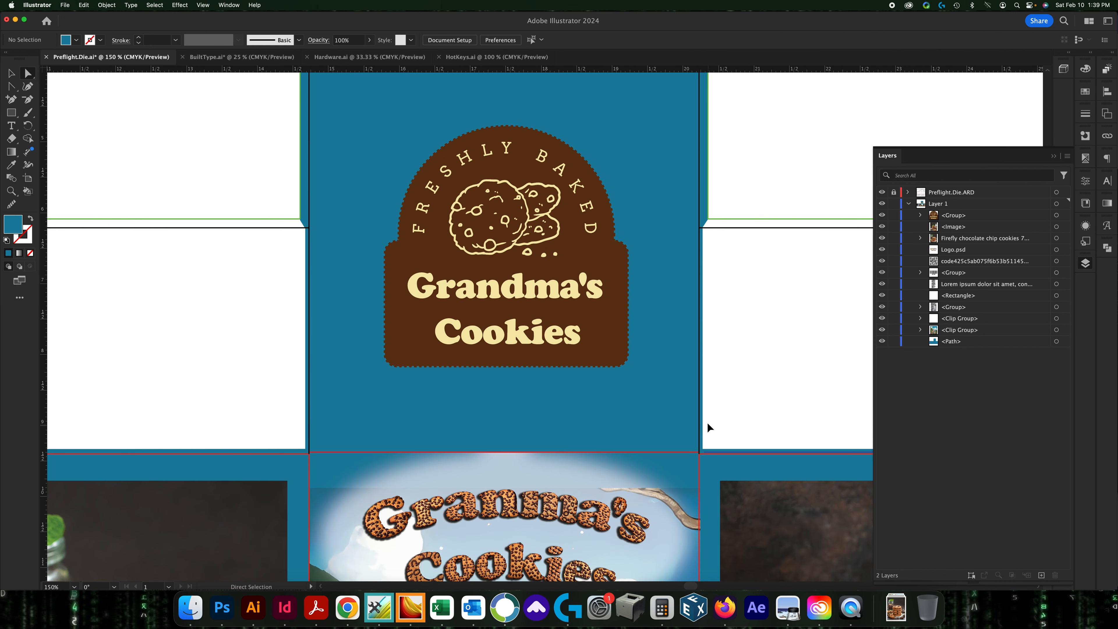
left_click(766, 335)
scroll(774, 325, "right", 2)
scroll(774, 325, "up", 1)
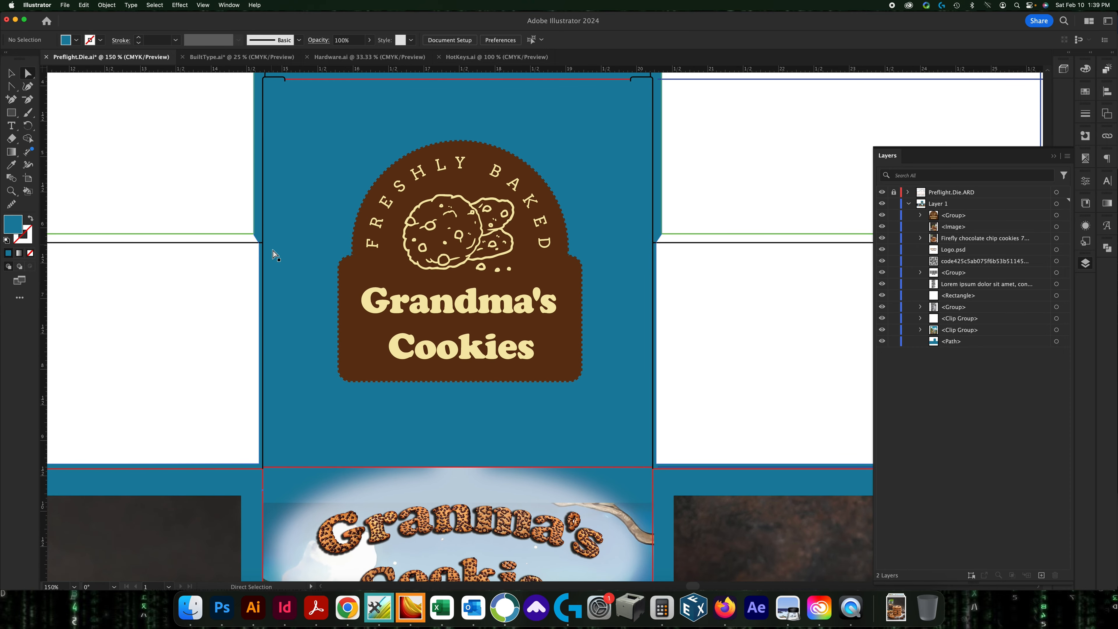
key("super+minus")
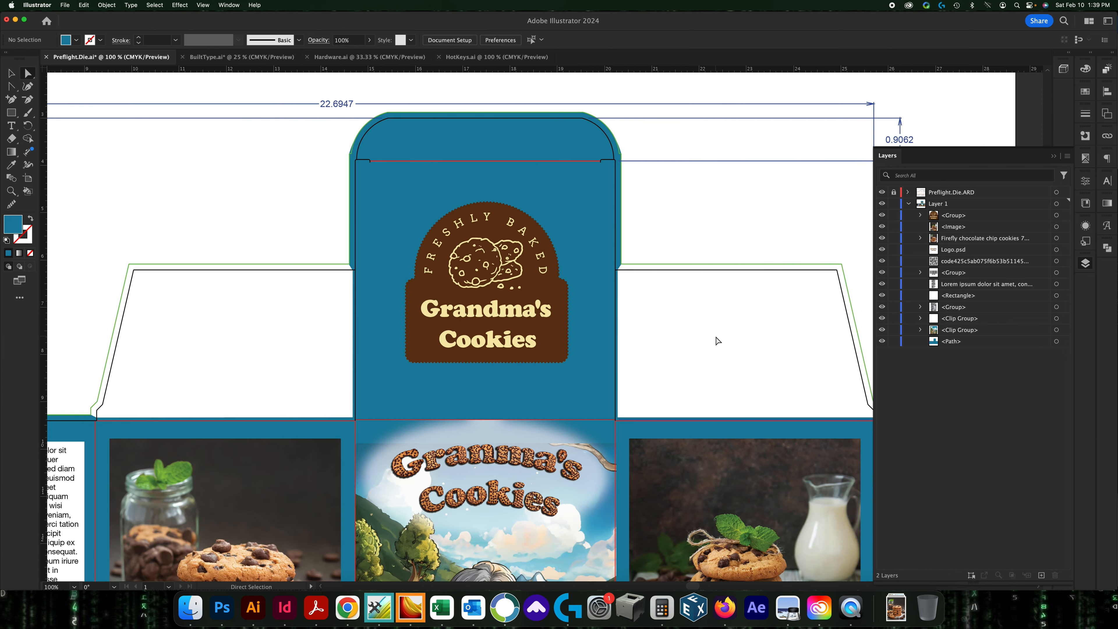
key("super+plus")
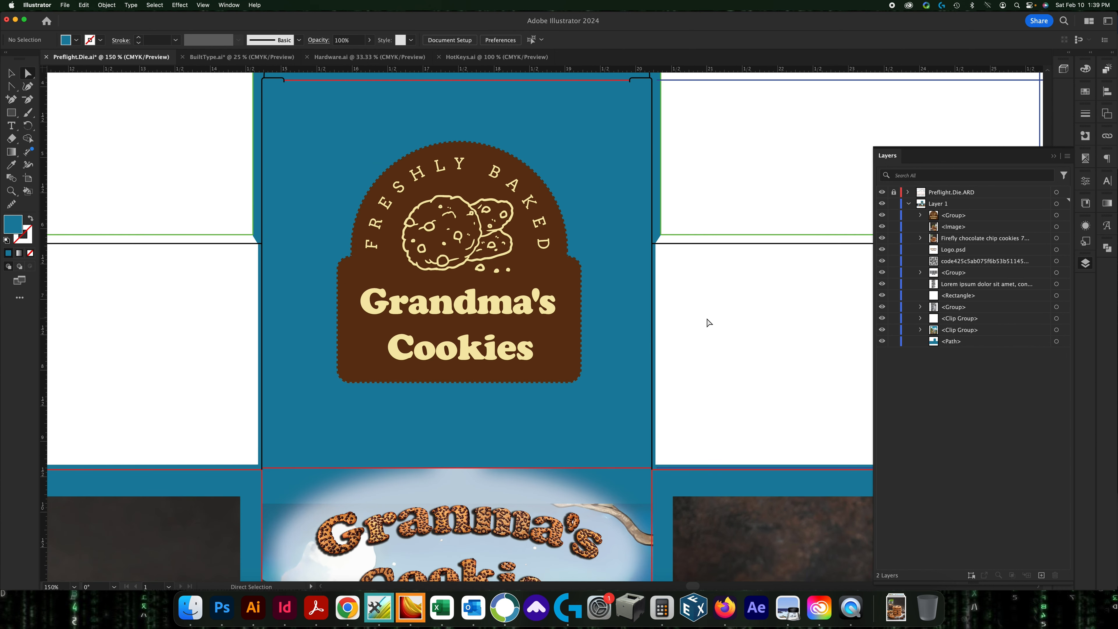
key("super+minus")
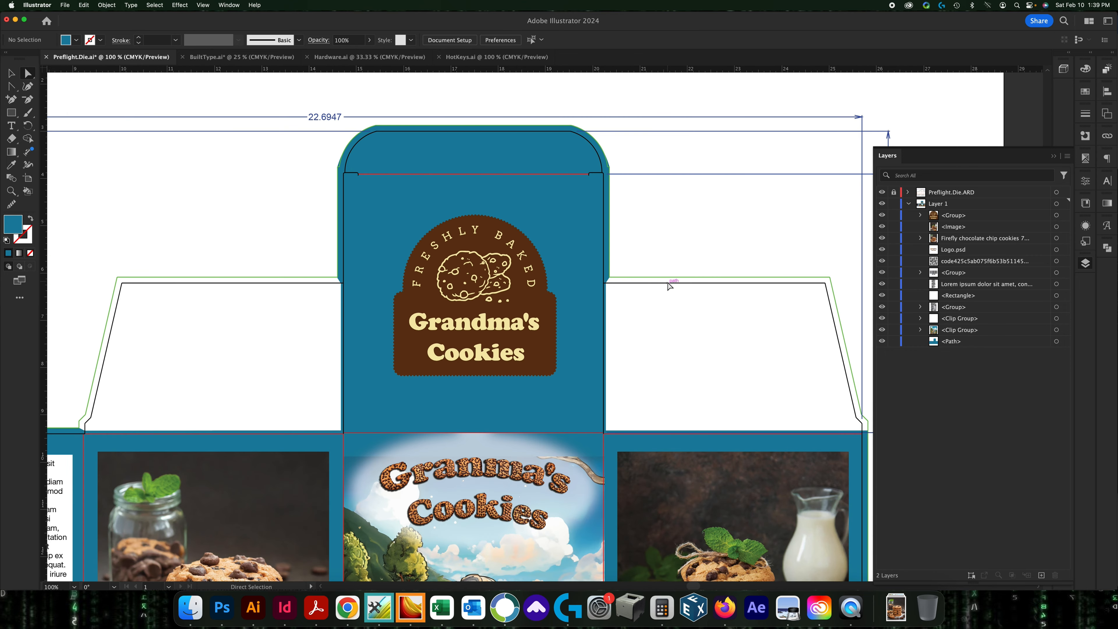
left_click_drag(669, 285, 592, 347)
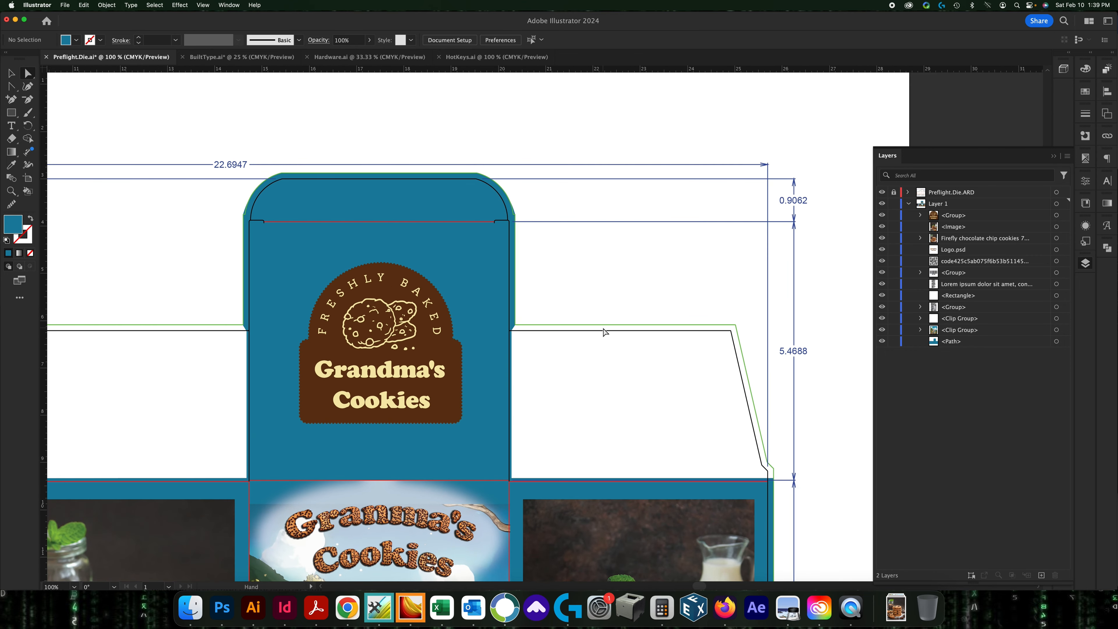
left_click_drag(731, 437, 577, 327)
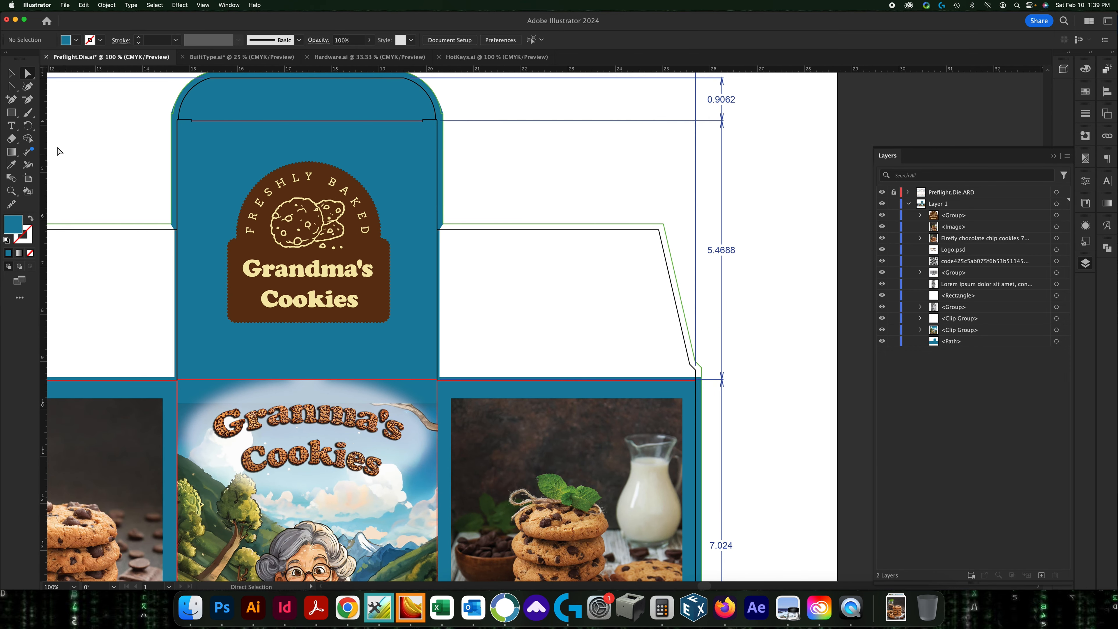
Add two anchor points to the background's edge above the right cookie photo and pull the outer one to the flap's upper outer bleed corner.
left_click(12, 101)
left_click(586, 377)
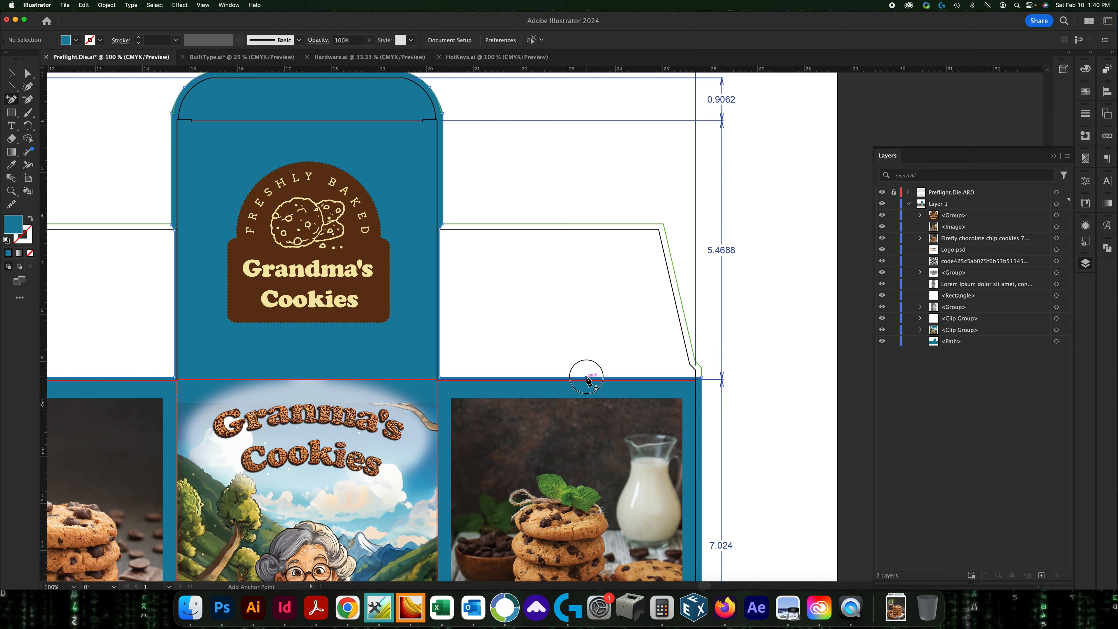
left_click(553, 377)
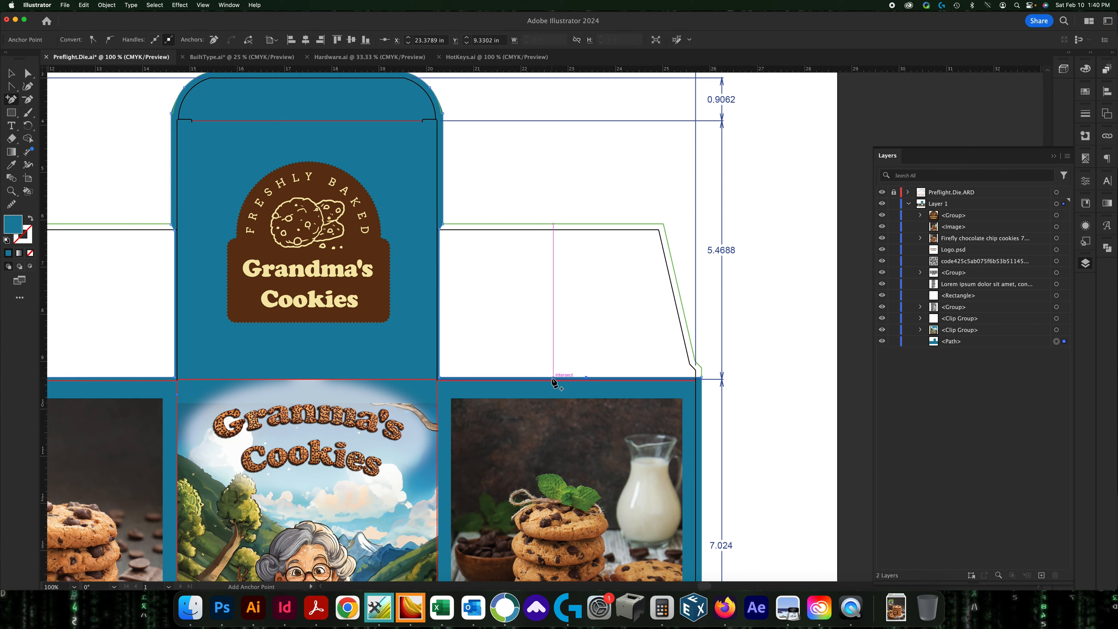
key("a")
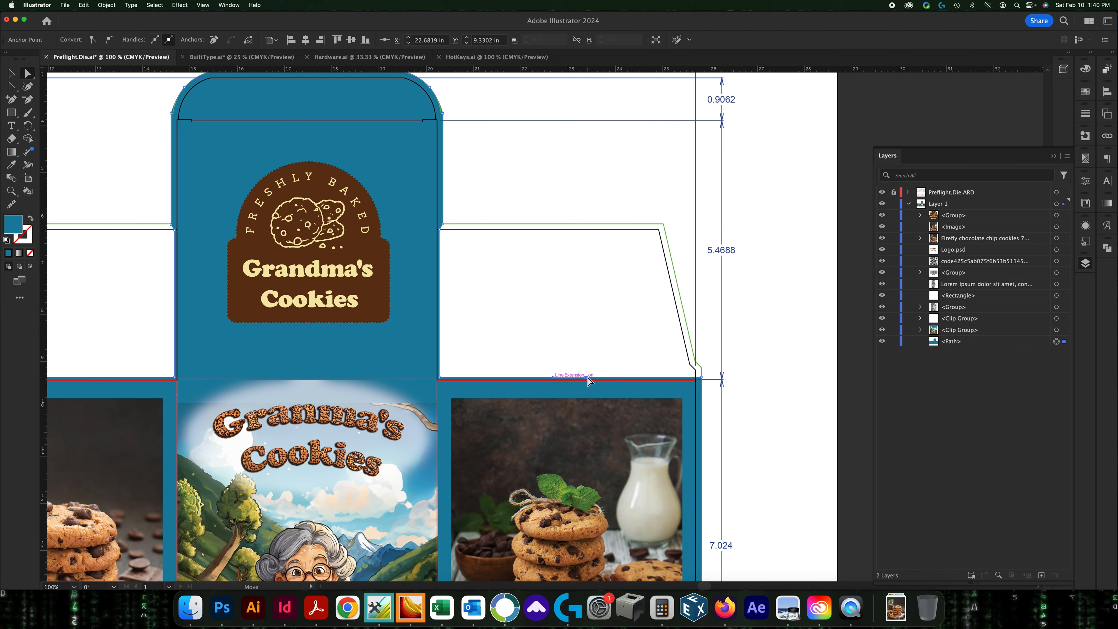
left_click_drag(586, 376, 662, 225)
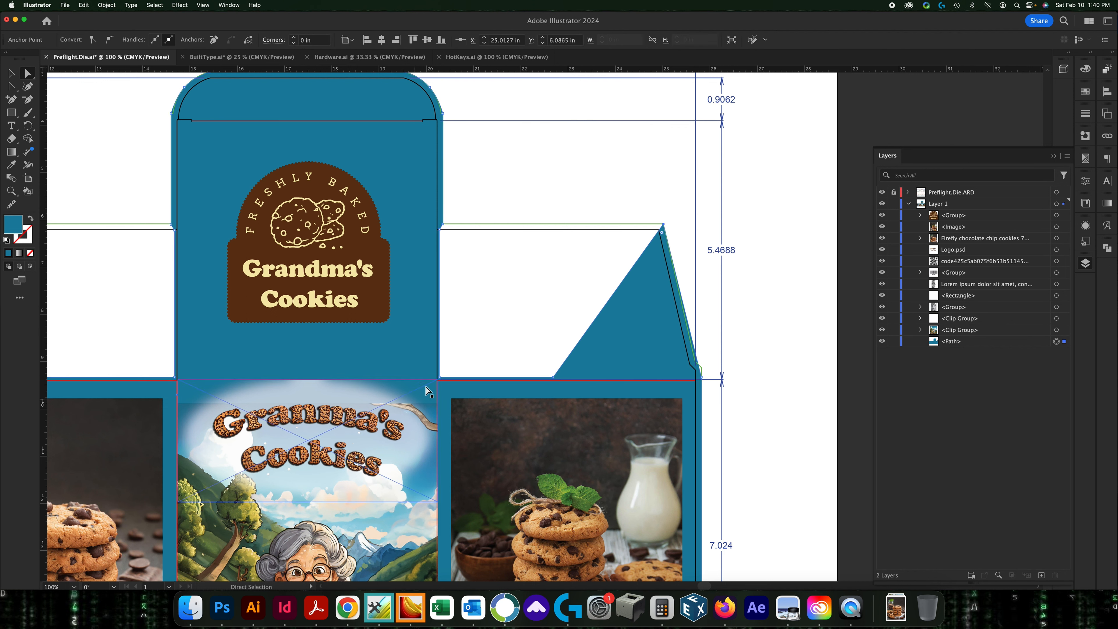
Move the background corner beside the lid up to the right flap's bleed line and delete the middle anchor point so blue fills the flap.
left_click_drag(441, 380, 443, 228)
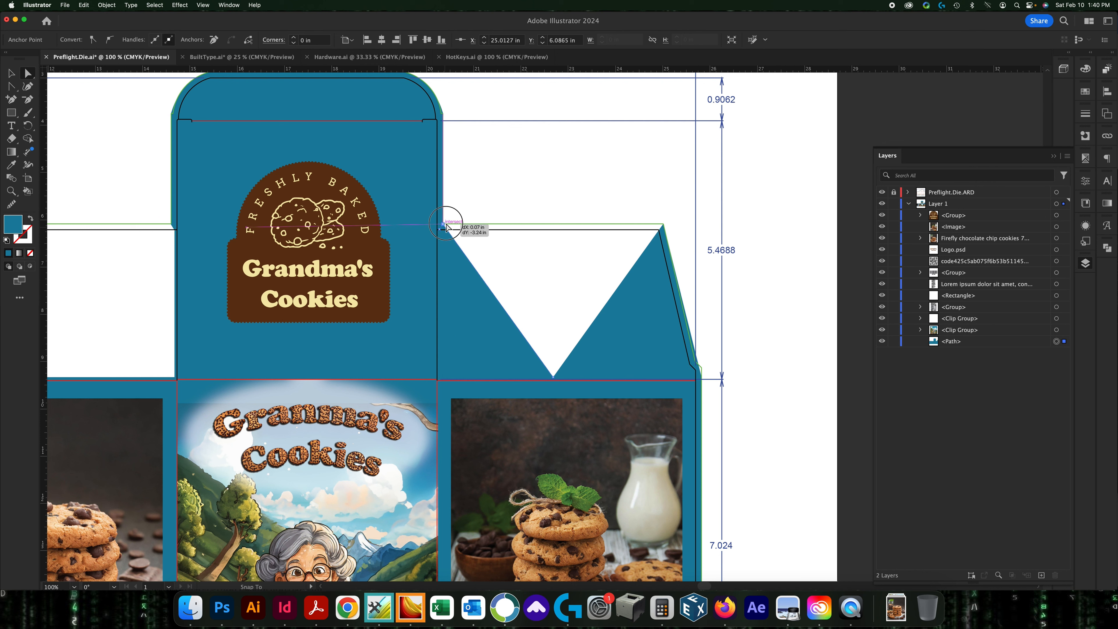
key("minus")
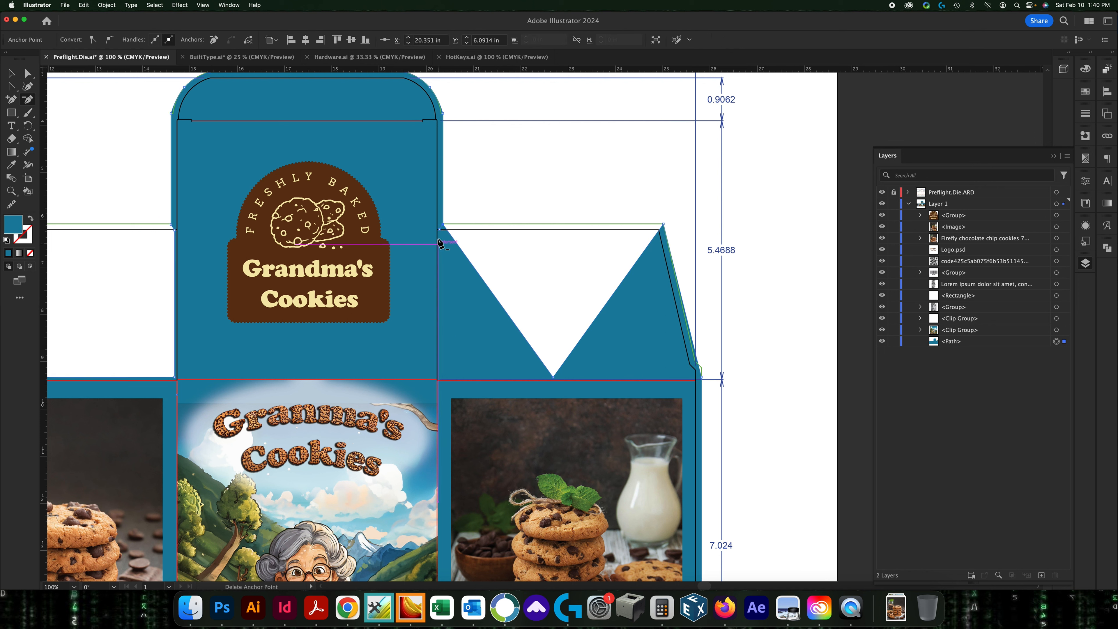
left_click(553, 378)
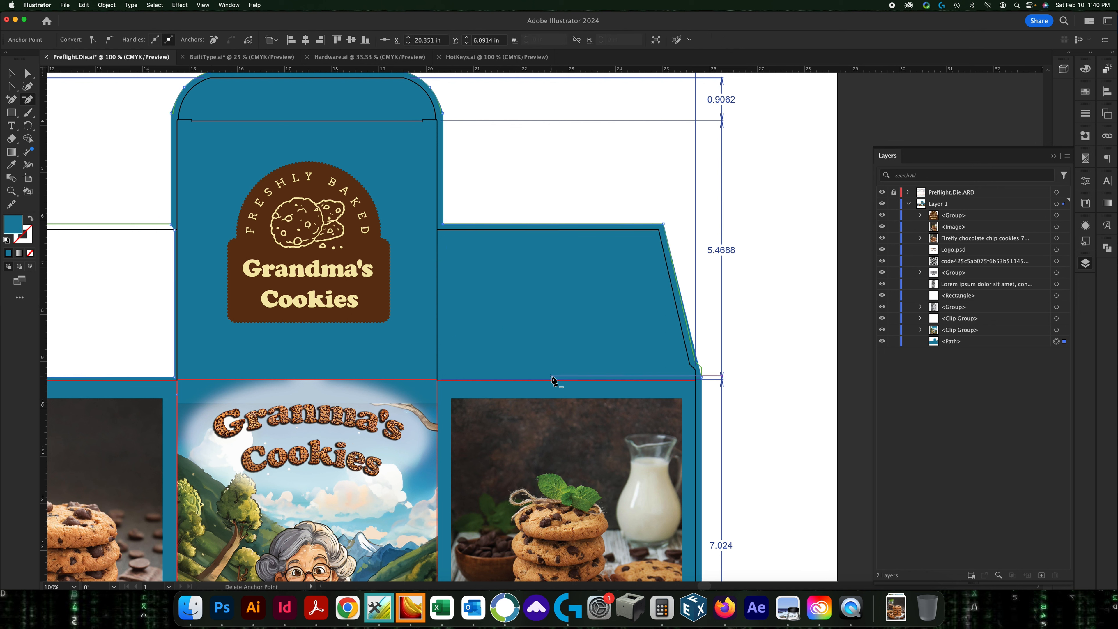
Embed the linked QR code image in the document.
key("super+minus")
key("super+minus")
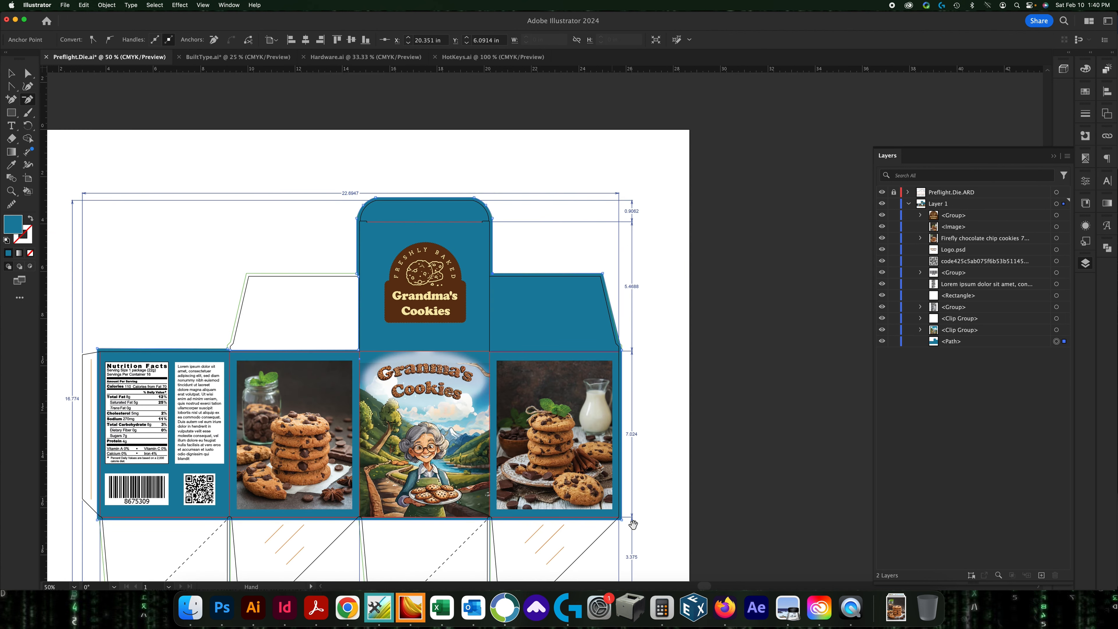
left_click_drag(632, 522, 629, 446)
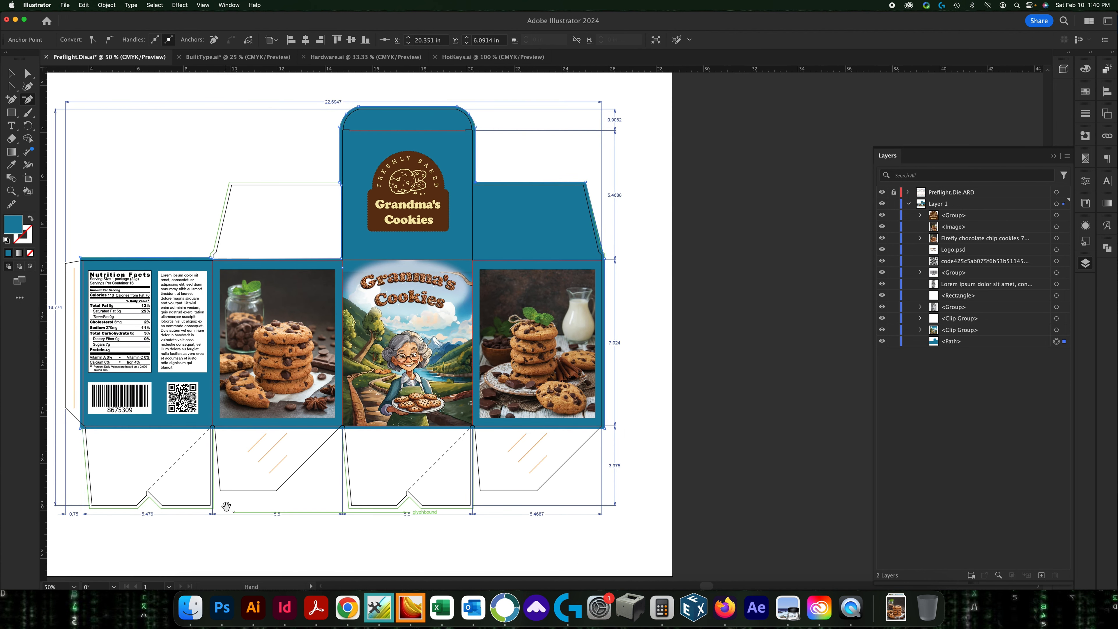
left_click_drag(225, 502, 274, 524)
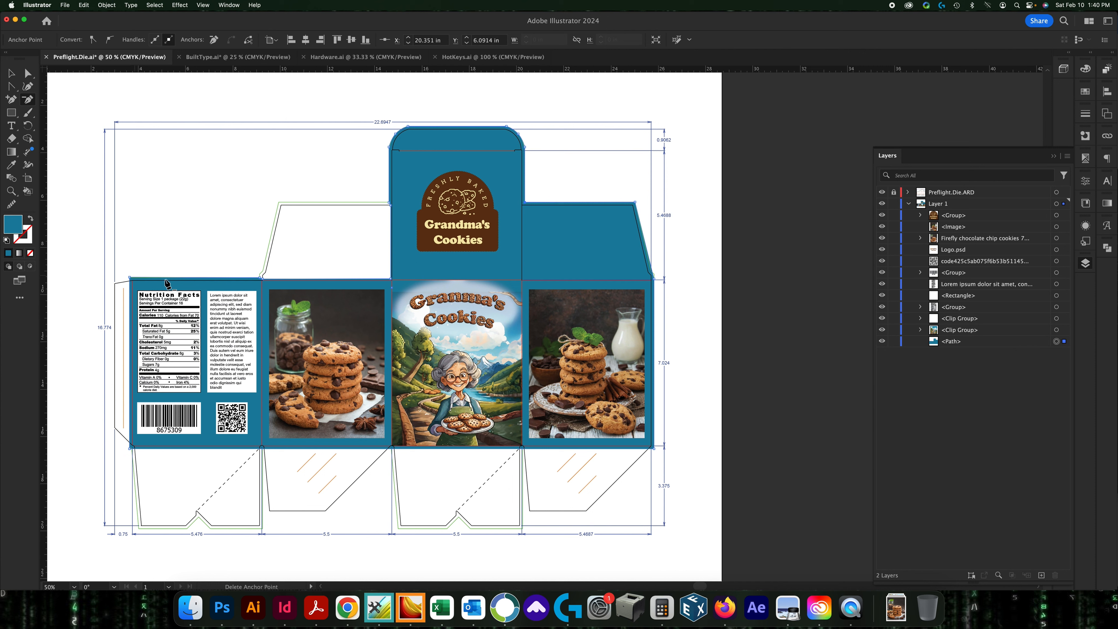
left_click(1054, 156)
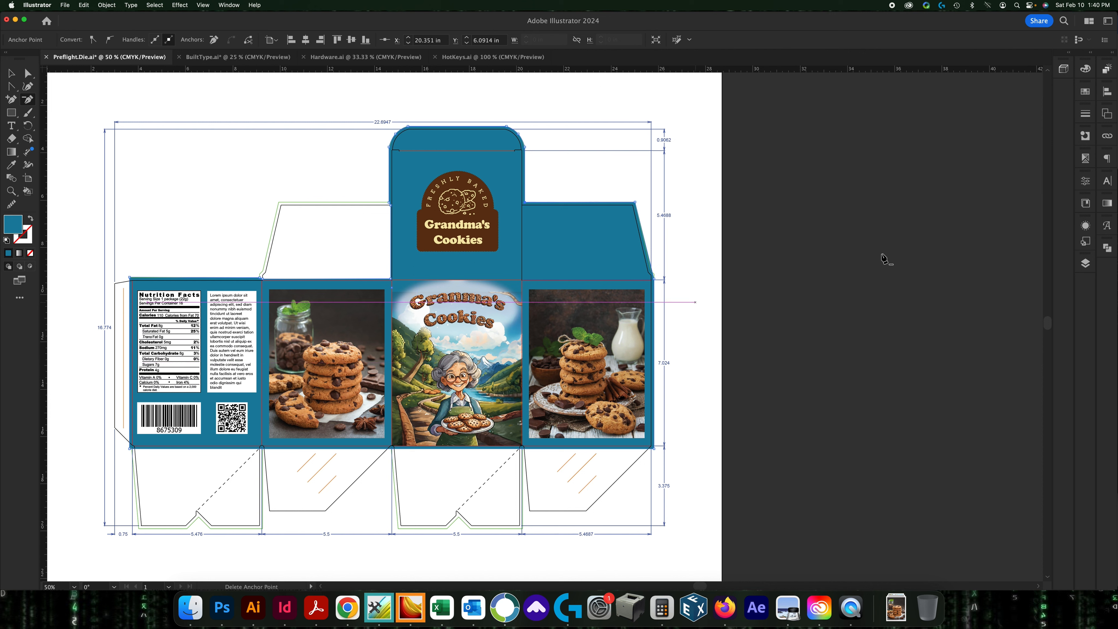
left_click(1107, 137)
left_click(979, 204)
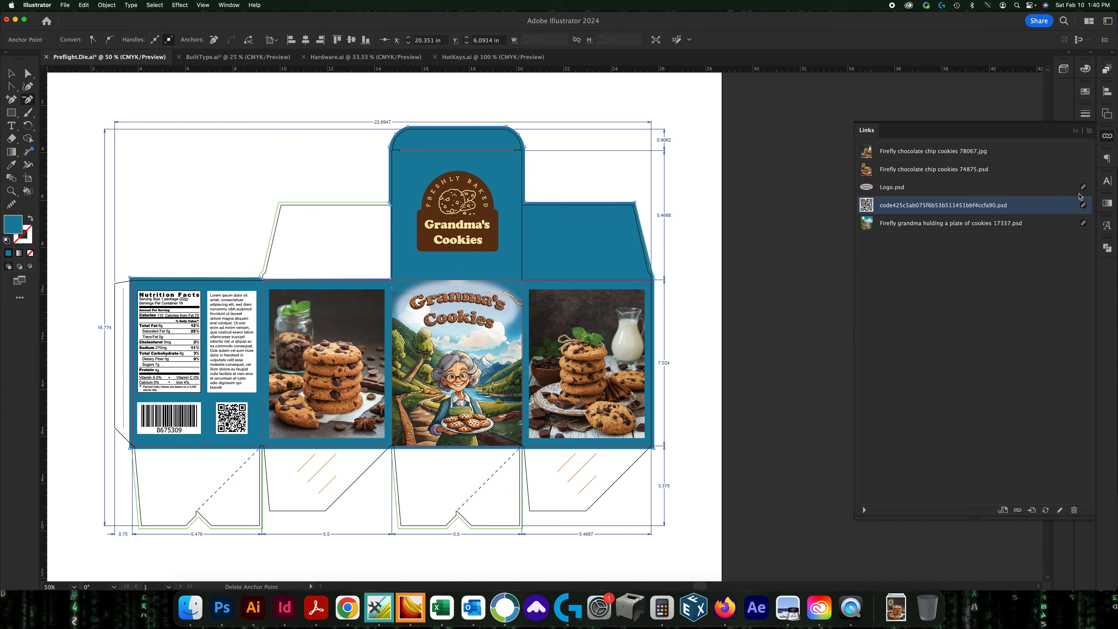
left_click(1090, 131)
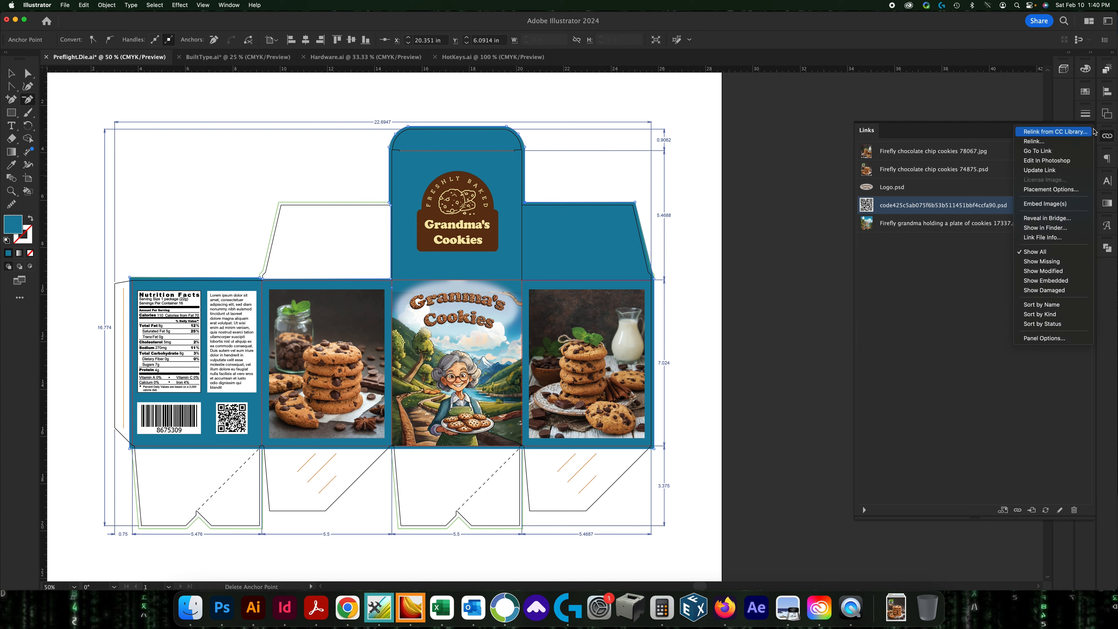
left_click(1050, 205)
Embed Firefly grandma holding a plate of cookies 17337.psd with its layers flattened to a single image.
left_click(1041, 223)
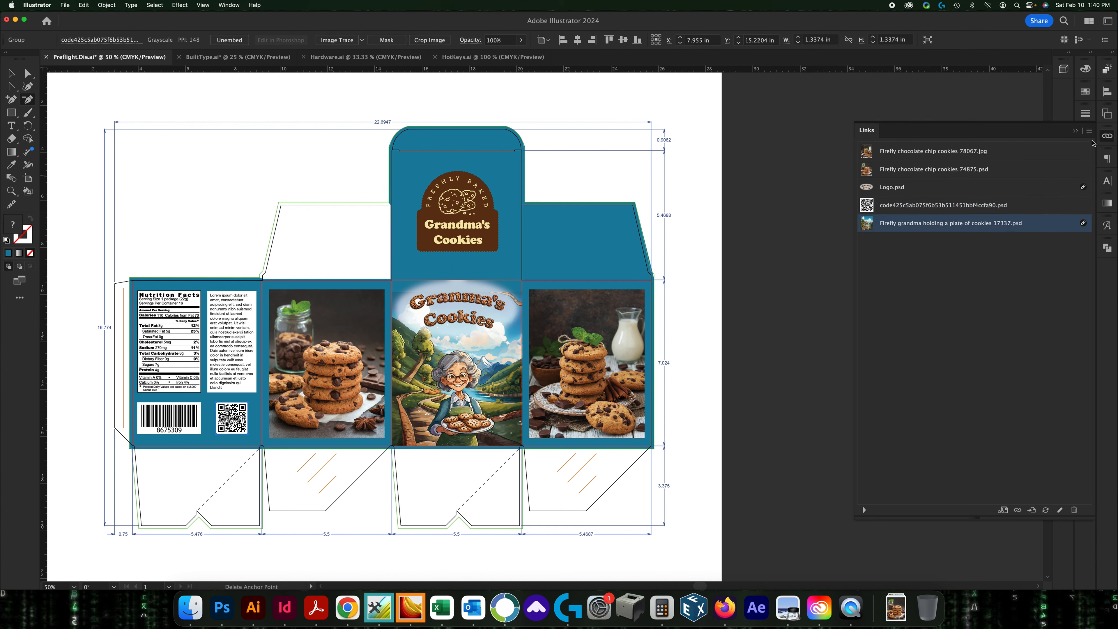
left_click(1090, 130)
left_click(1062, 204)
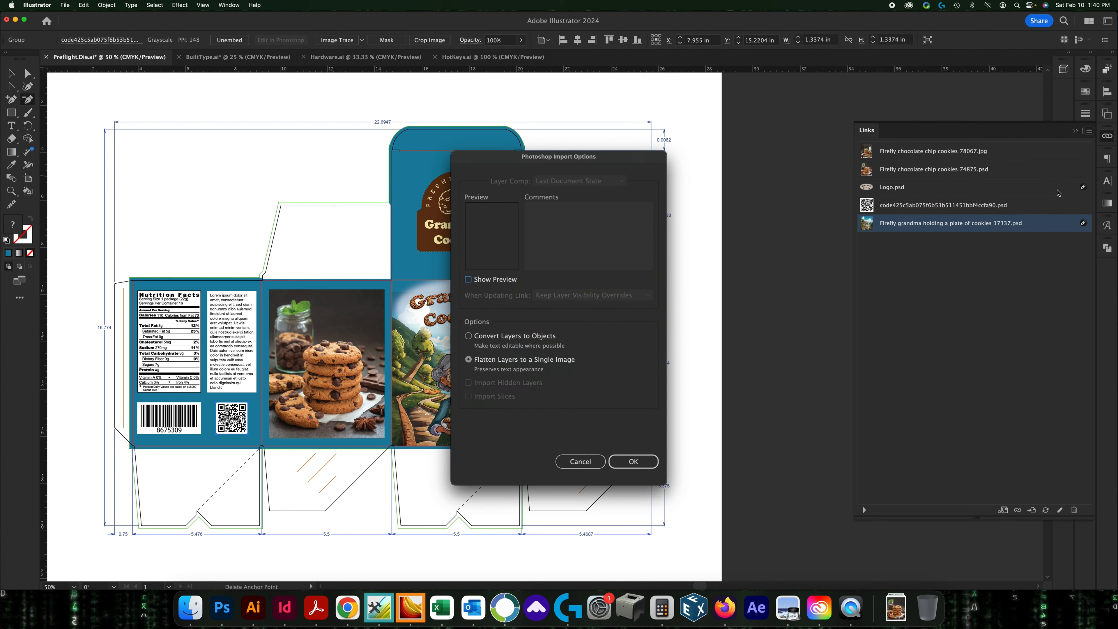
left_click(633, 461)
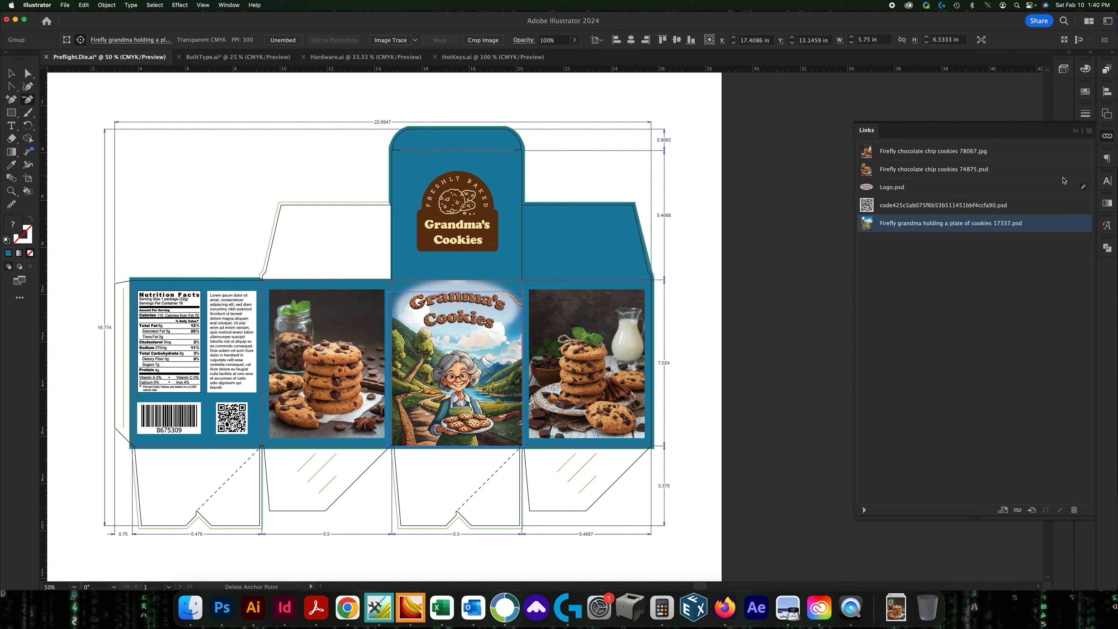
Embed Logo.psd with its layers flattened to a single image.
left_click(1063, 187)
left_click(1089, 131)
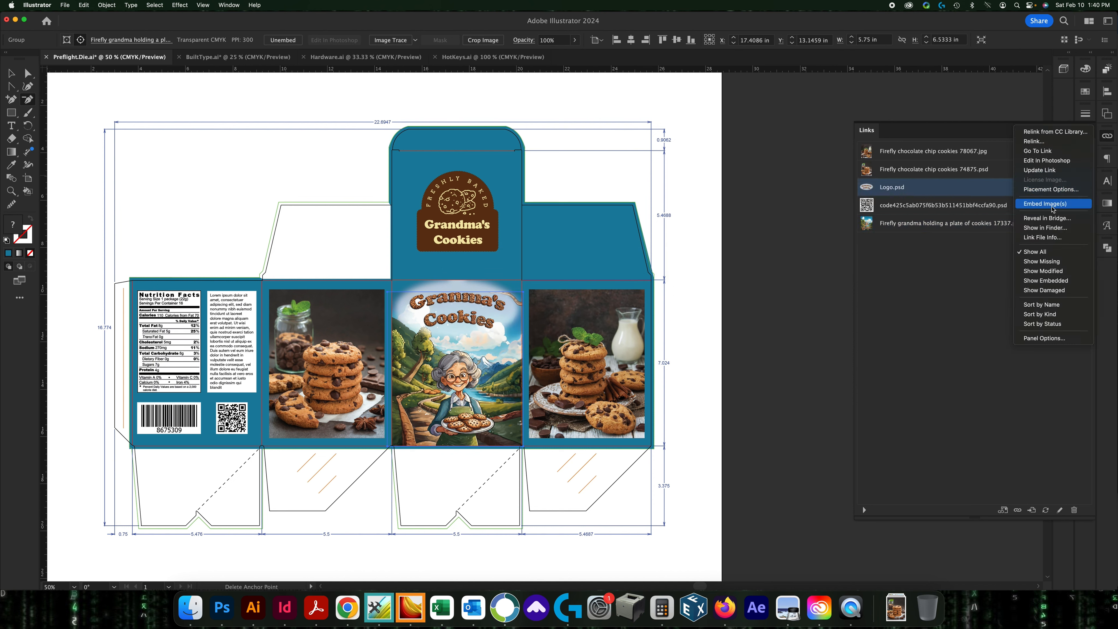
left_click(1051, 207)
left_click(630, 428)
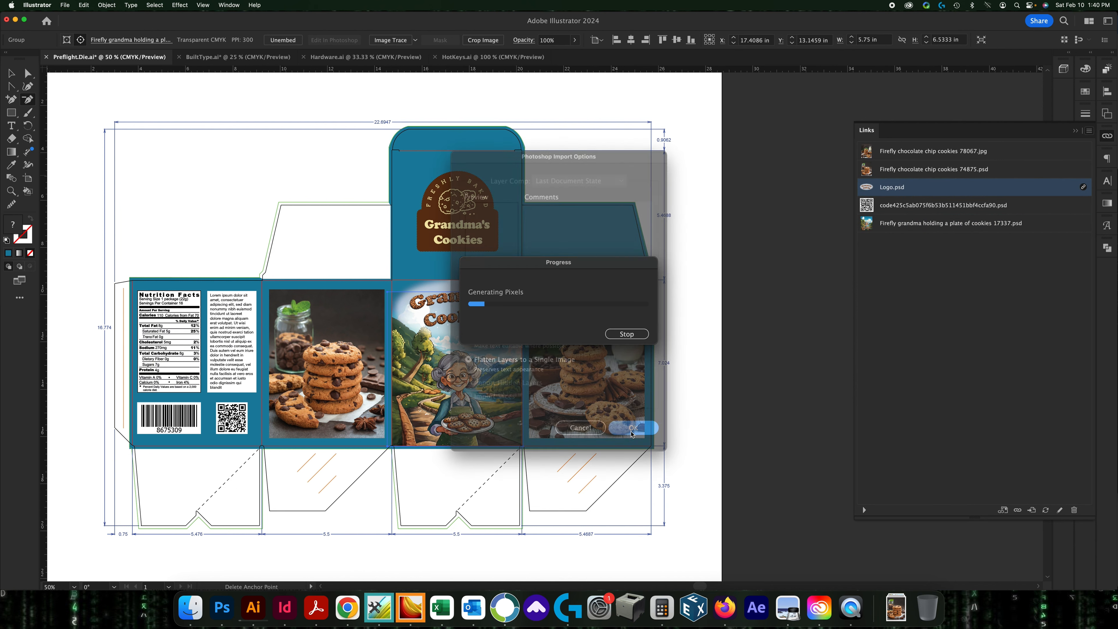
left_click(1075, 131)
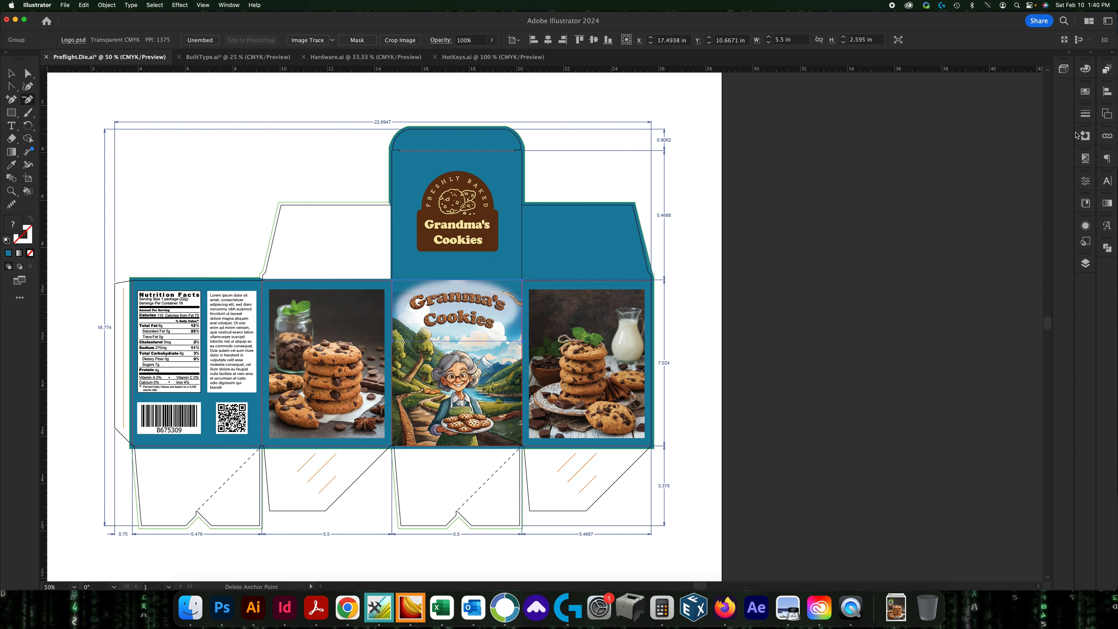
Bring the whole carton into view and open the separations preview.
left_click(28, 78)
left_click(12, 75)
key("space")
left_click_drag(798, 395, 898, 384)
left_click(1087, 159)
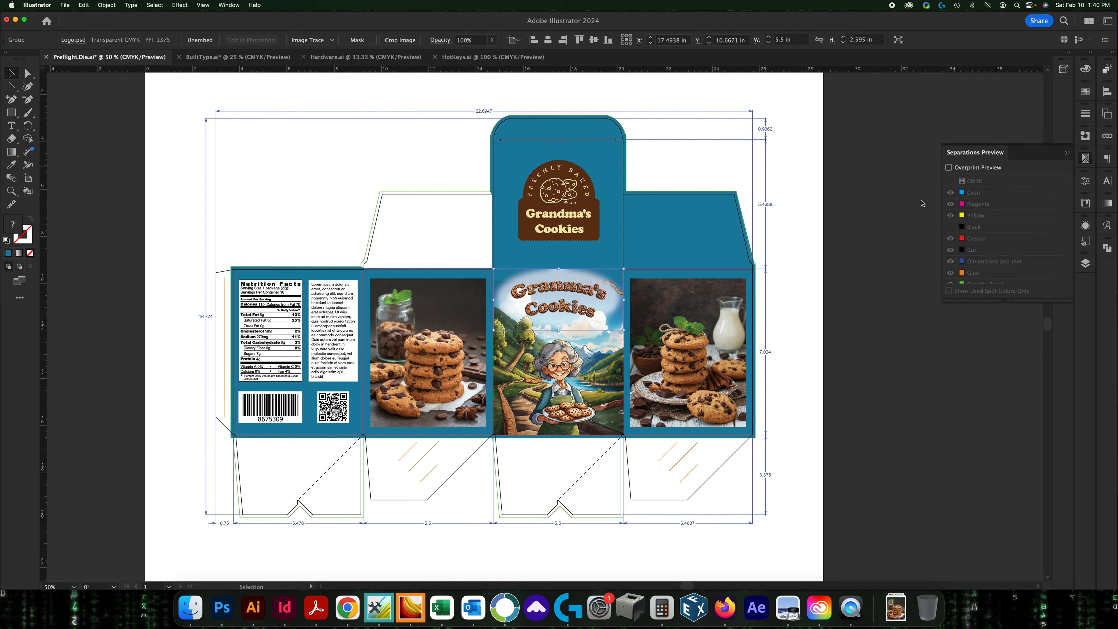
Convert the Lorem ipsum text block beside the nutrition facts to outlines.
left_click(347, 302)
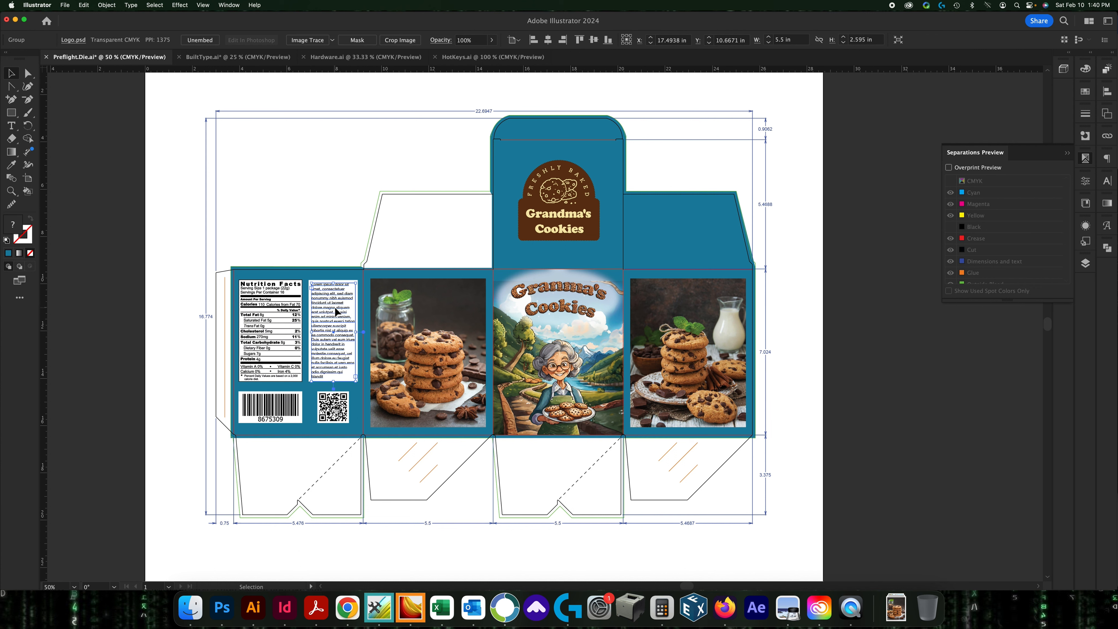
left_click_drag(297, 249, 379, 242)
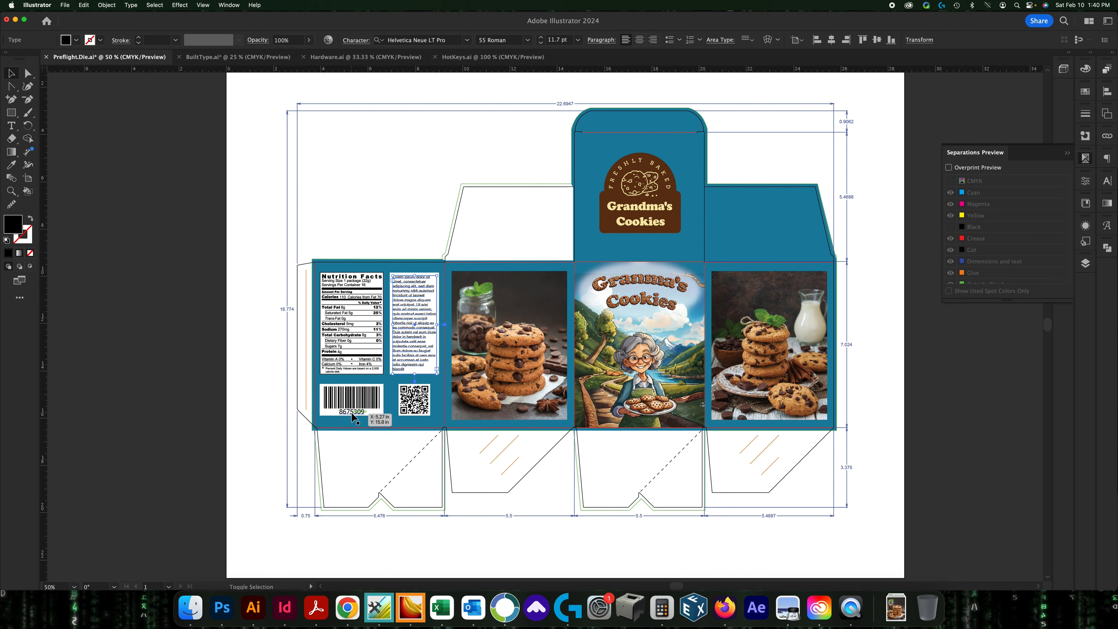
left_click(355, 414, "shift")
left_click(325, 217)
key("super+a")
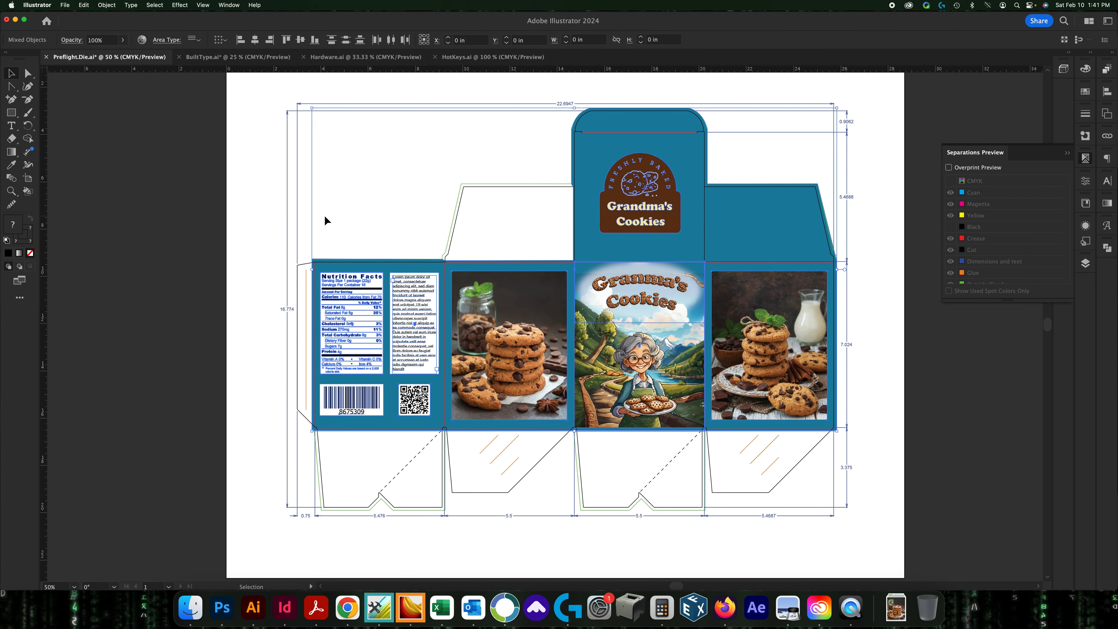
left_click(406, 216)
key("super+z")
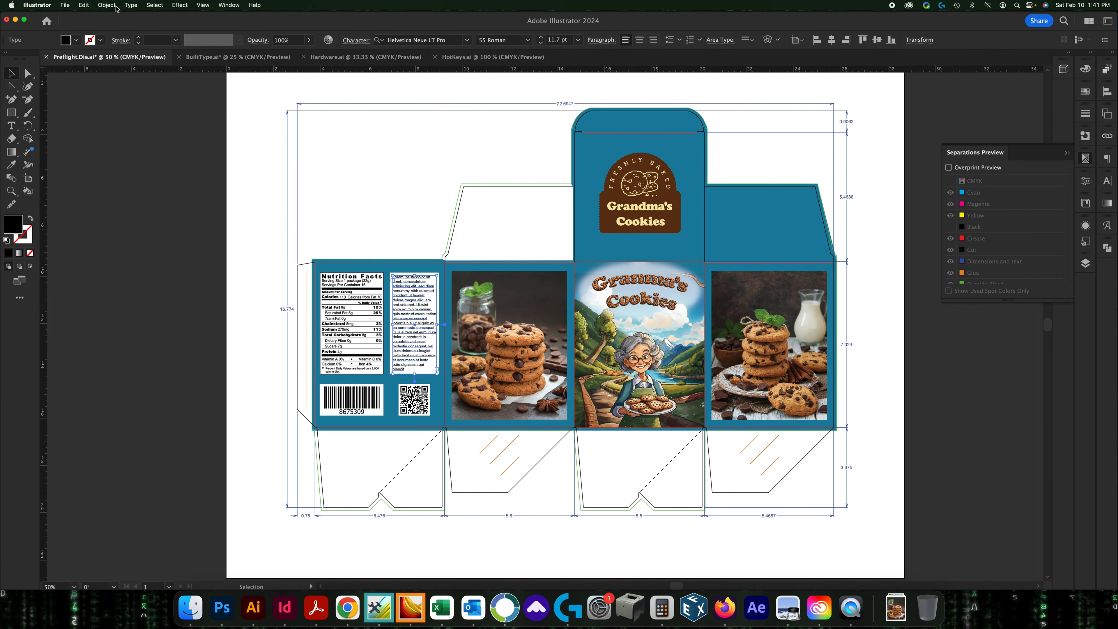
left_click(131, 5)
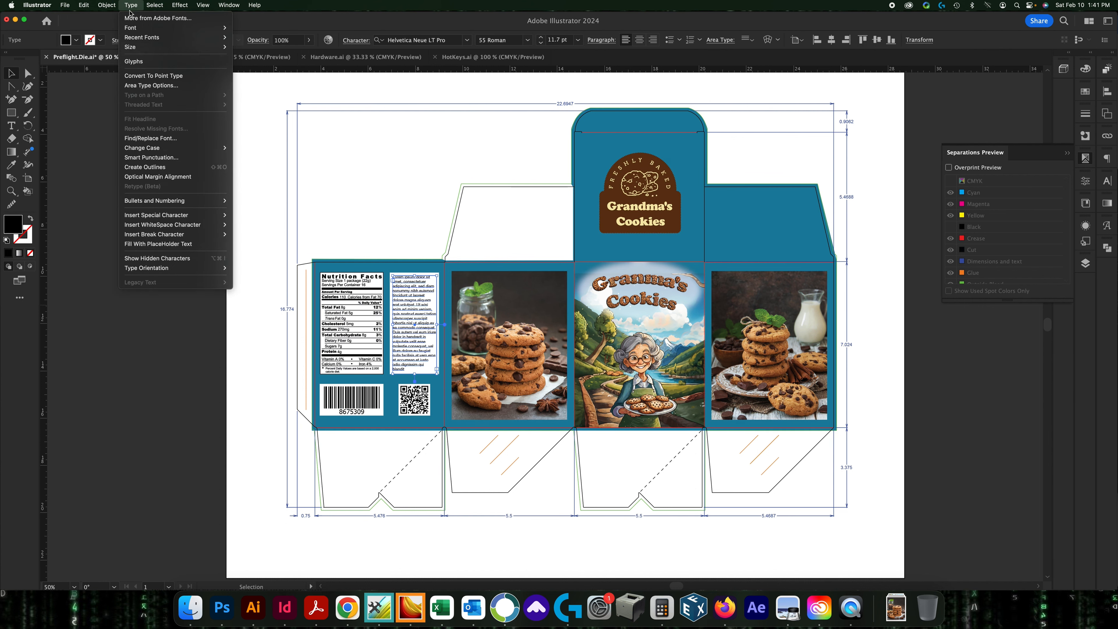
left_click(406, 178)
Inspect the Lorem ipsum block up close to check that its text is now outlined.
key("super+equal")
key("super+equal")
key("super+equal")
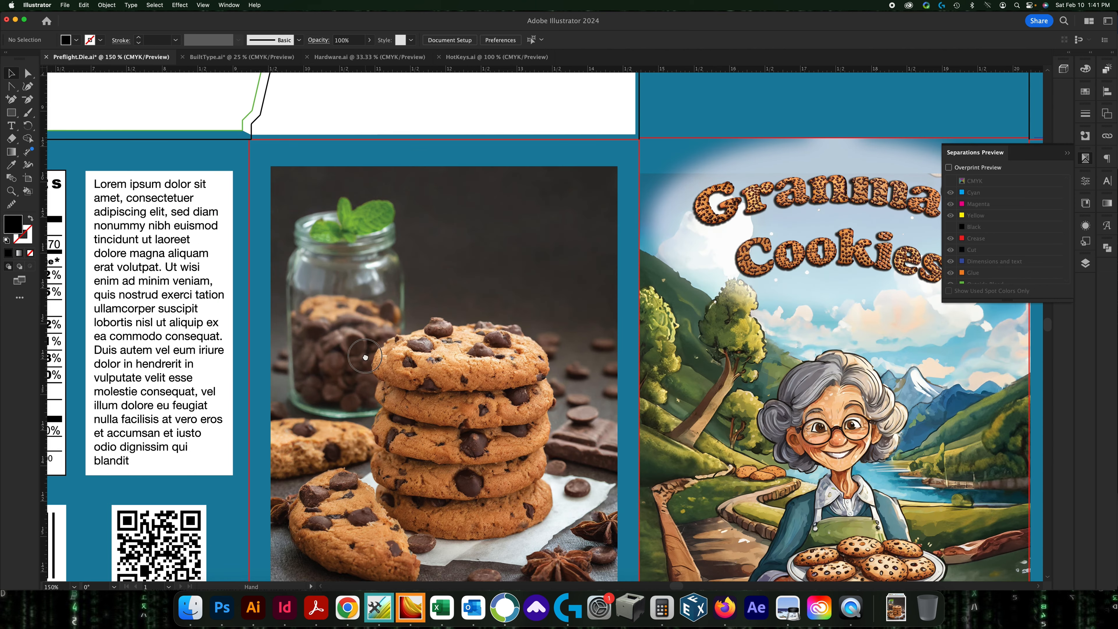
left_click_drag(365, 358, 649, 361)
key("super+equal")
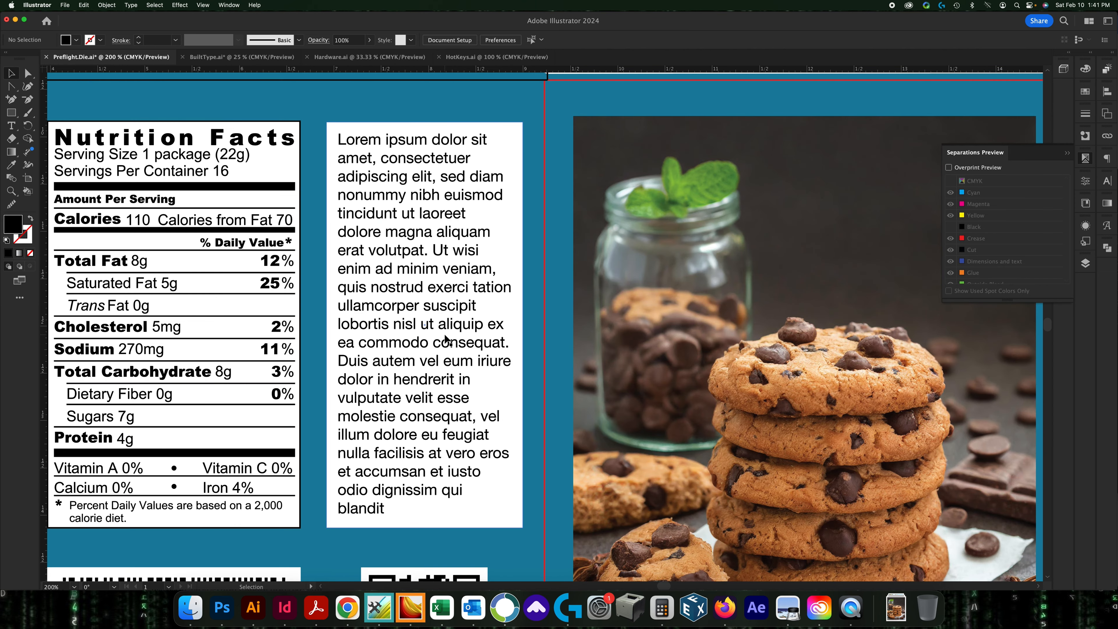
left_click(421, 346)
key("super+minus")
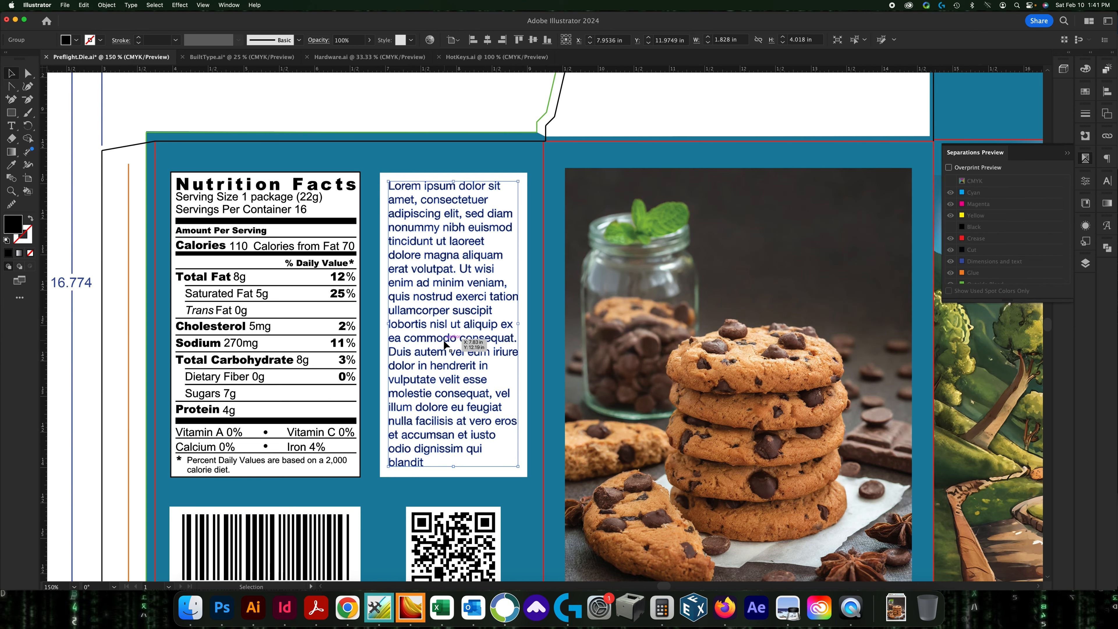
key("super+minus")
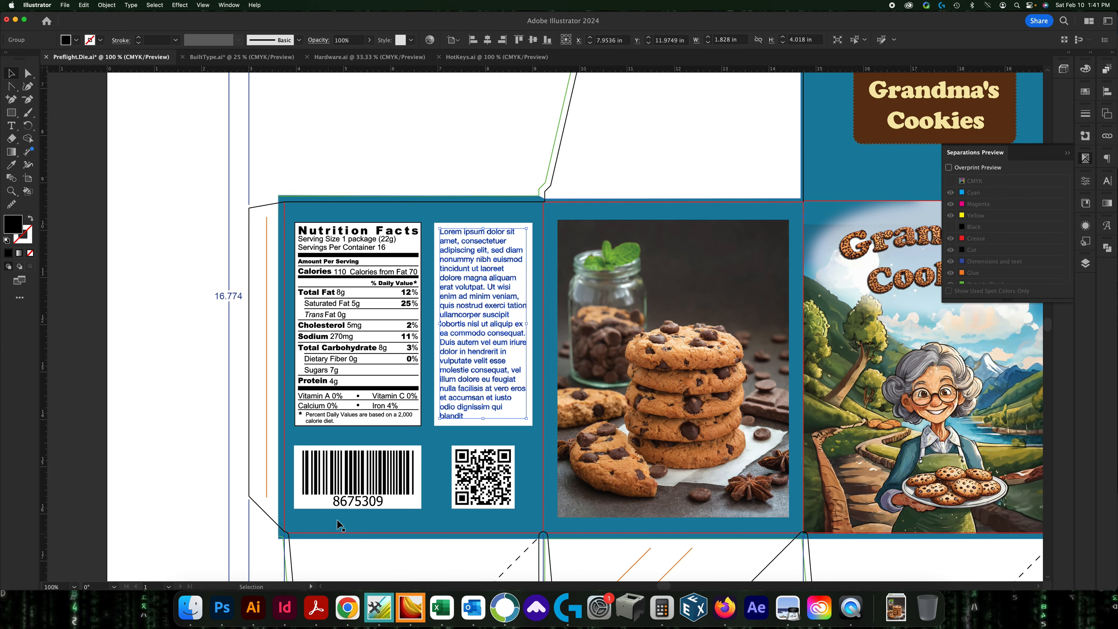
Convert the barcode group's number text to outlines and deselect it.
left_click(378, 502)
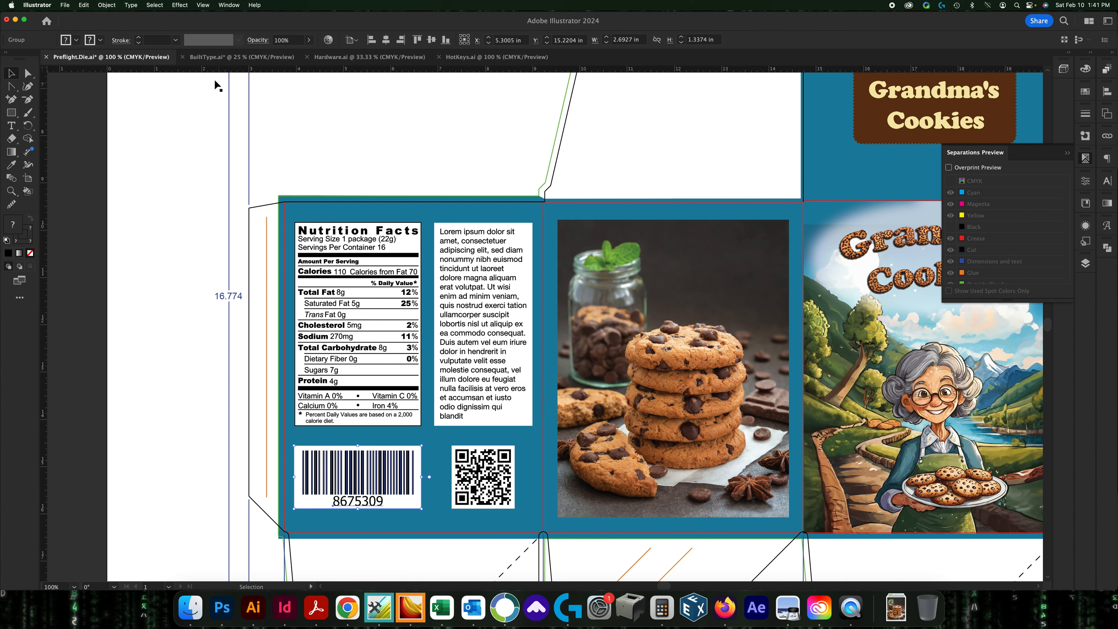
left_click(134, 5)
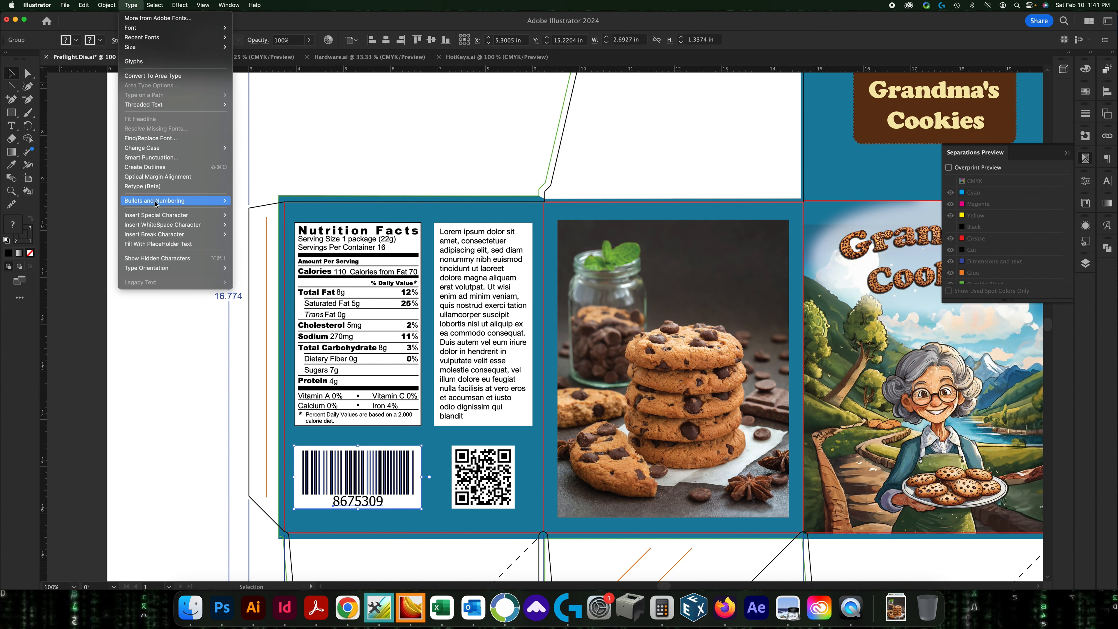
left_click(169, 171)
left_click(166, 274)
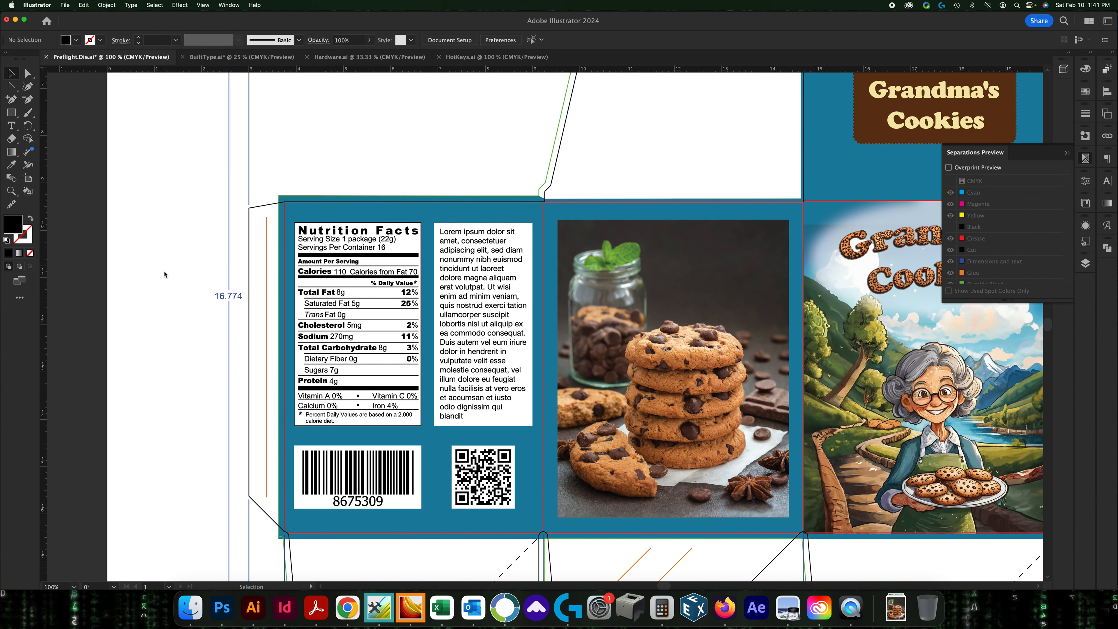
Review the whole carton layout, and switch to the Hardware.ai document.
key("super+minus")
scroll(184, 304, "right", 3)
scroll(184, 304, "down", 2)
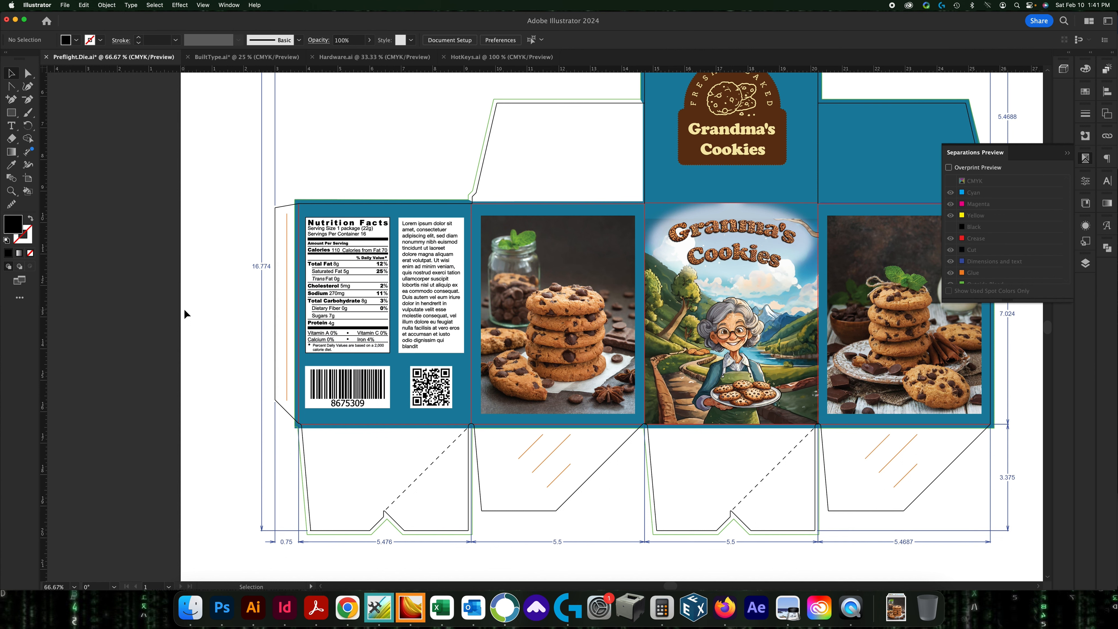
key("super+minus")
left_click_drag(550, 153, 329, 197)
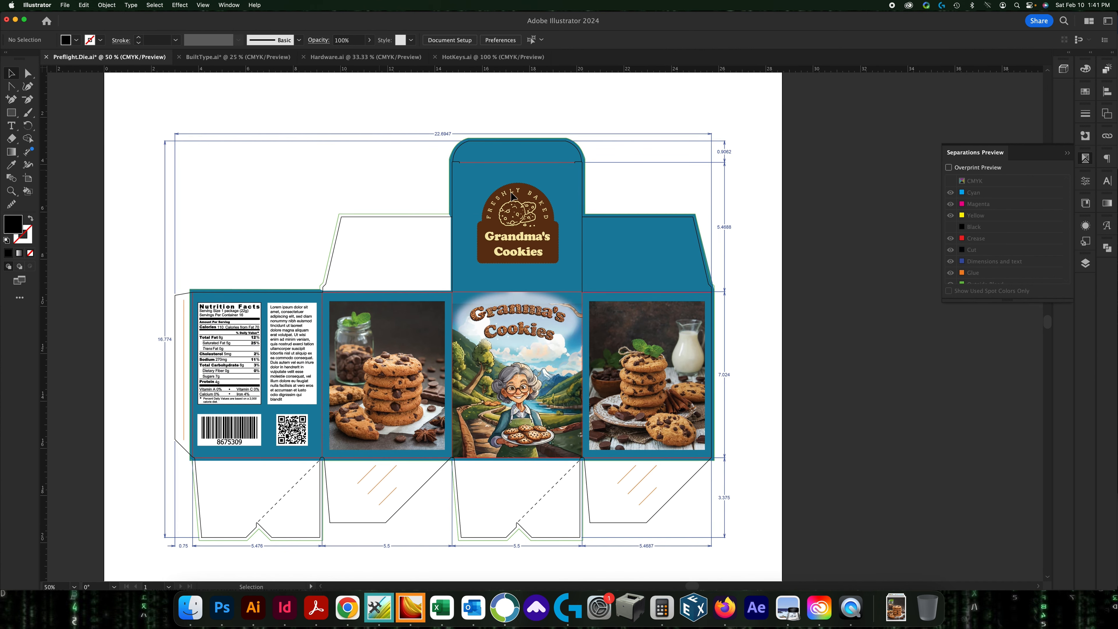
left_click(346, 59)
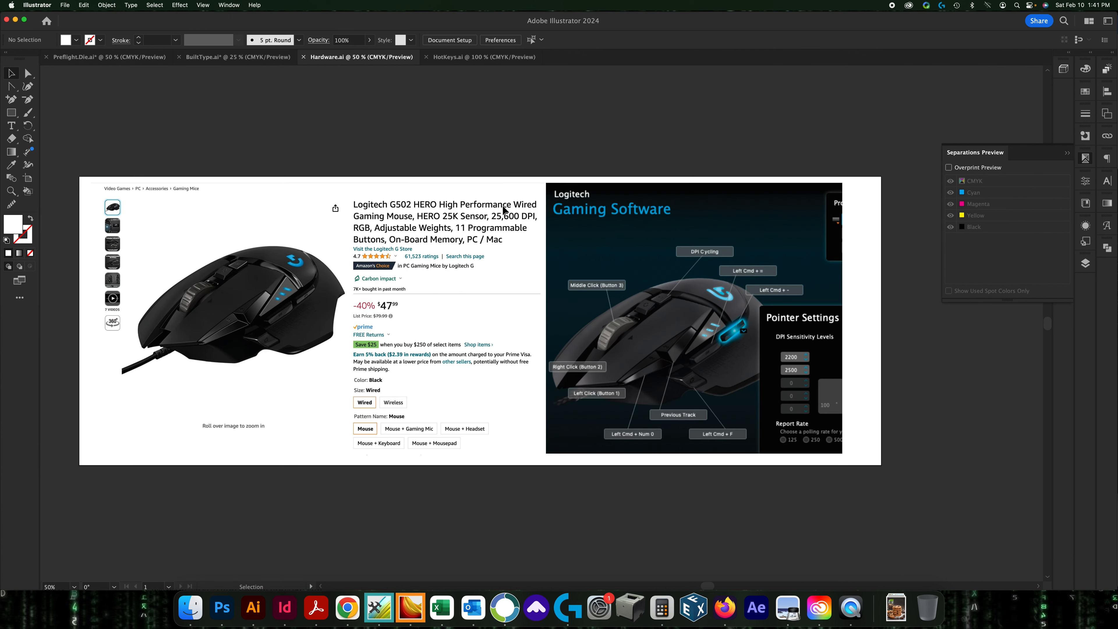
Examine the Logitech G502 HERO product listing in the hardware reference document up close.
key("super+equal")
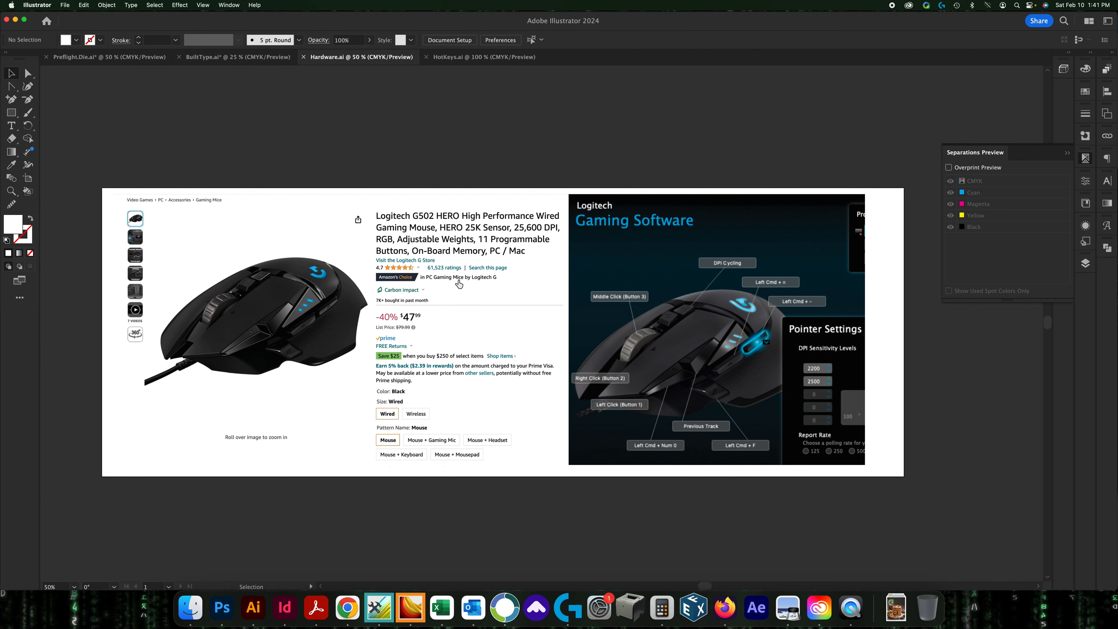
key("super+equal")
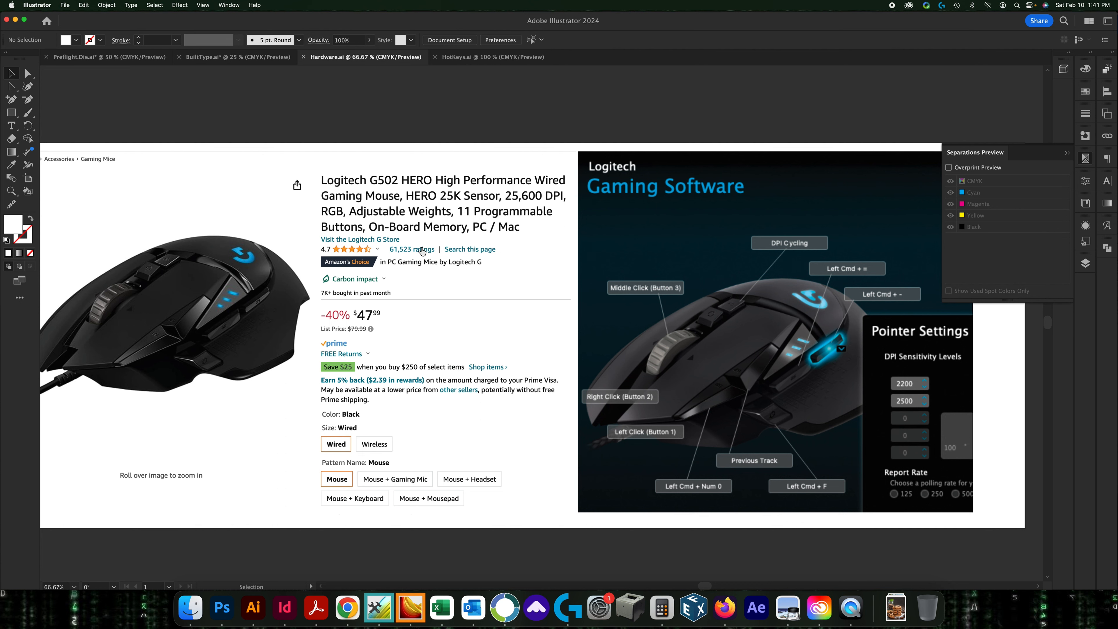
left_click_drag(386, 276, 457, 283)
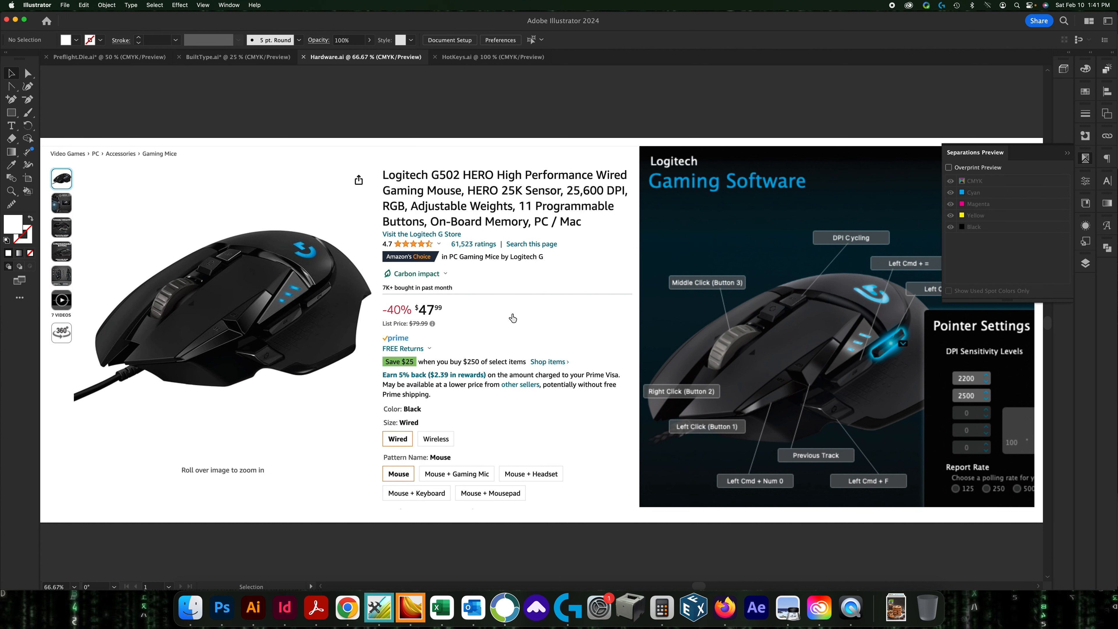
left_click_drag(544, 294, 346, 281)
left_click_drag(617, 300, 597, 303)
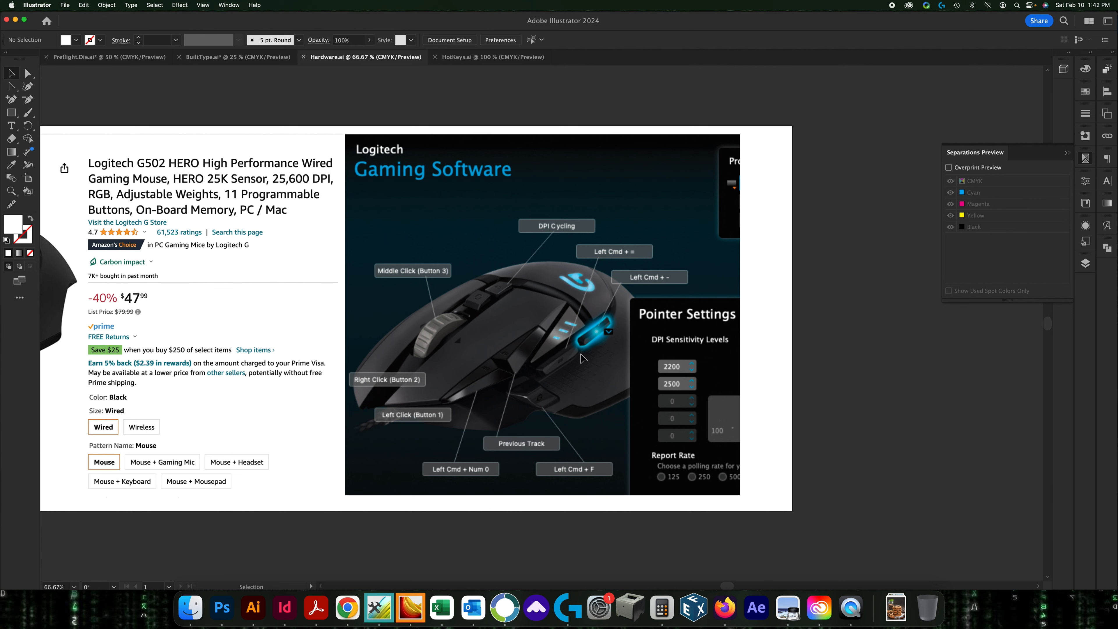
Examine the mouse button assignments in the Logitech Gaming Software screenshot beside the product listing.
key("super+equal")
key("super+equal")
key("super+minus")
key("super+minus")
key("super+minus")
left_click_drag(215, 328, 590, 322)
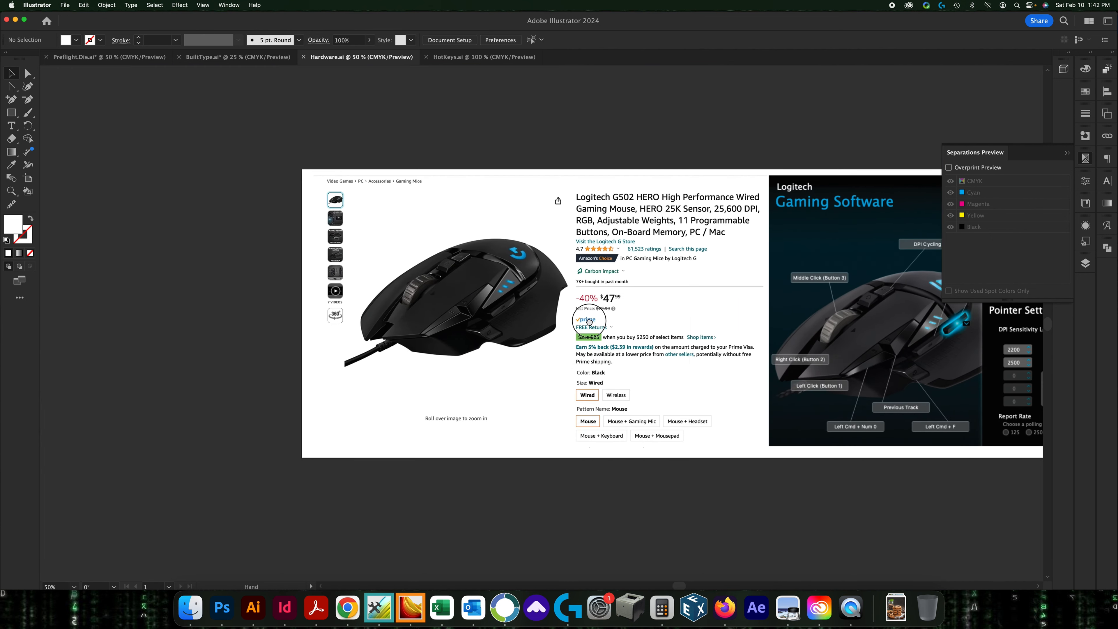
scroll(568, 291, "down", 5)
scroll(544, 252, "up", 5)
scroll(545, 252, "right", 8)
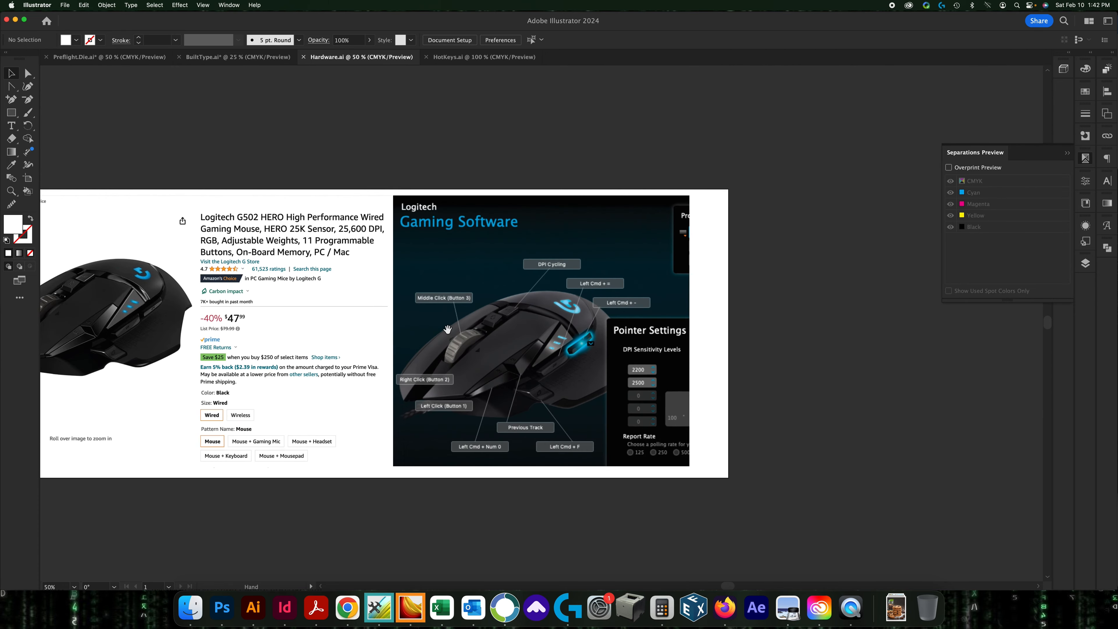
key("super+equal")
key("super+equal")
left_click_drag(352, 287, 527, 289)
key("super+minus")
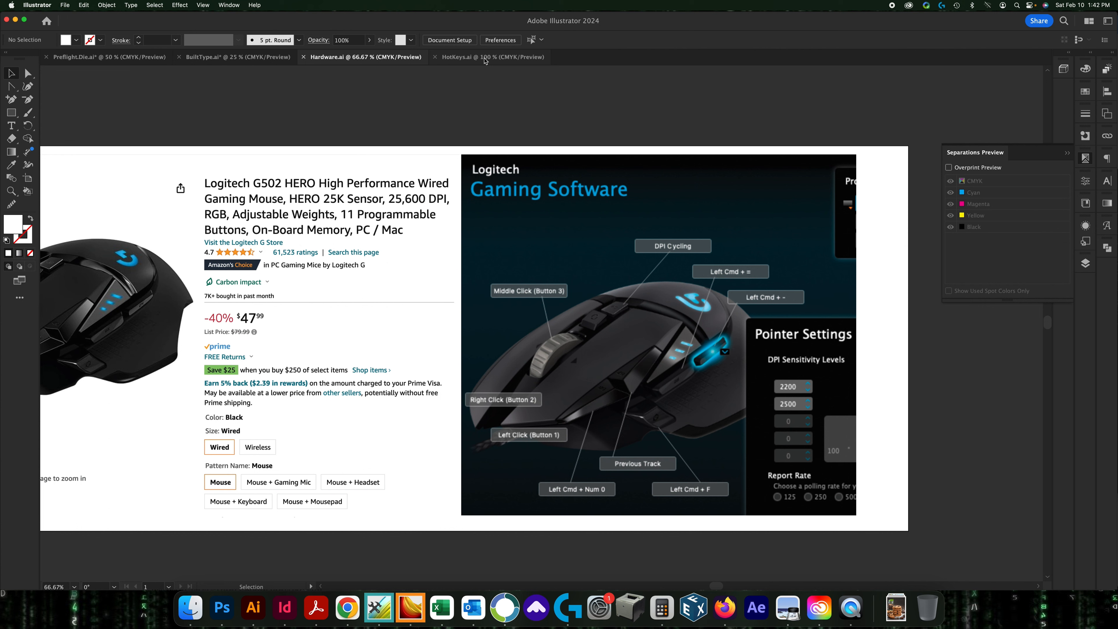
Switch to the HotKeys.ai document and review the Keyboard Shortcuts screenshot around the Paste in Place entry.
left_click(459, 60)
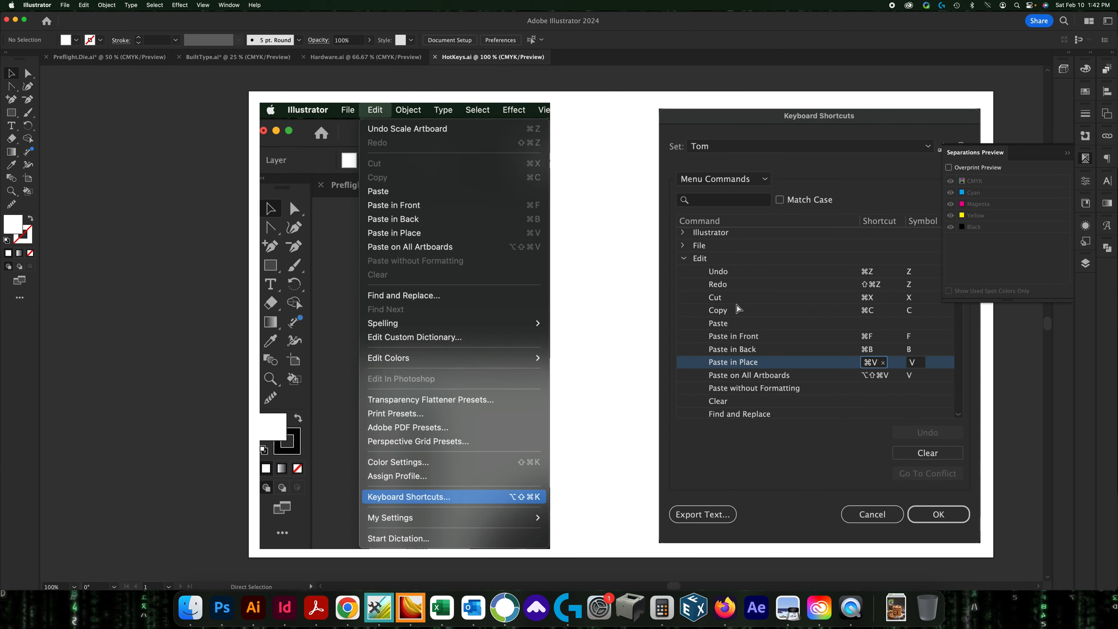
key("super+minus")
left_click_drag(418, 164, 381, 165)
key("super+equal")
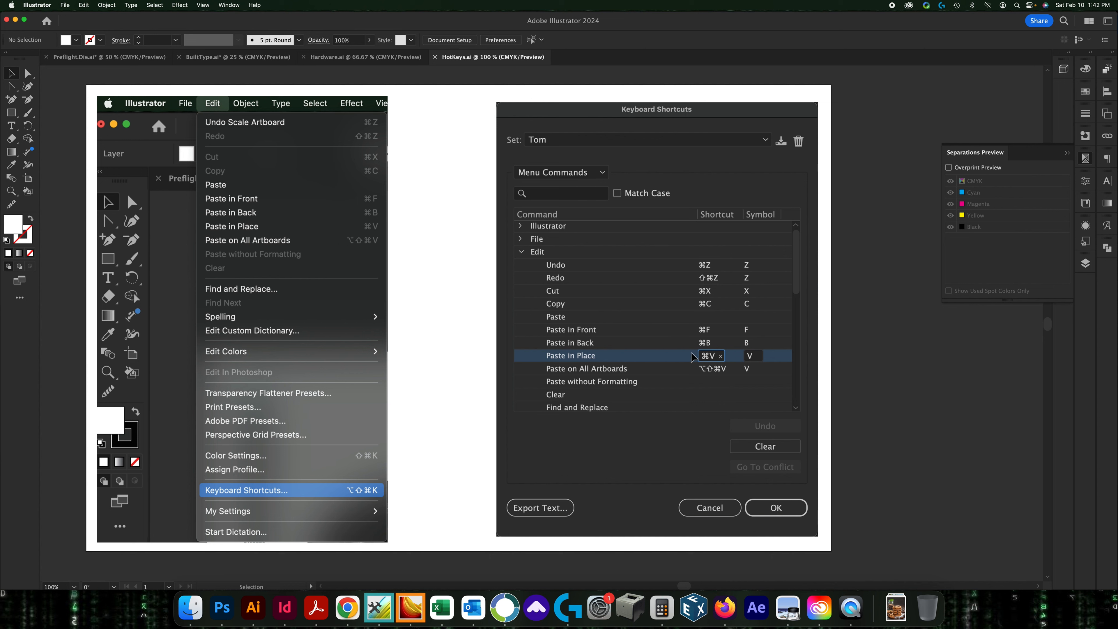
Return to the Preflight.Die.ai document and add a second artboard beside the carton layout.
left_click(106, 56)
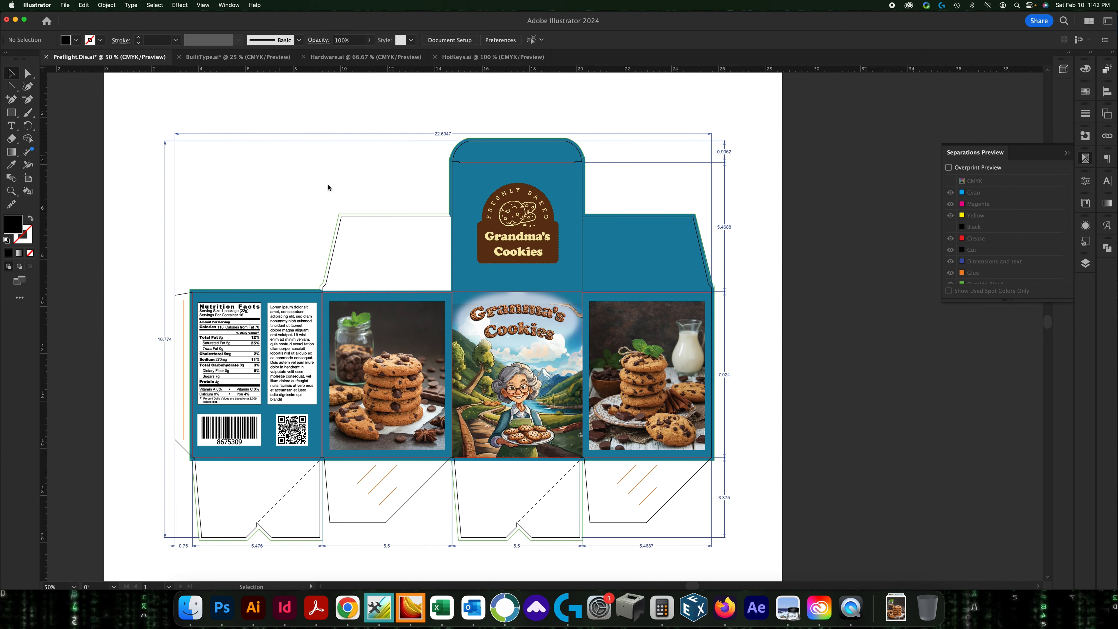
key("super+minus")
scroll(775, 285, "right", 5)
key("super+shift+v")
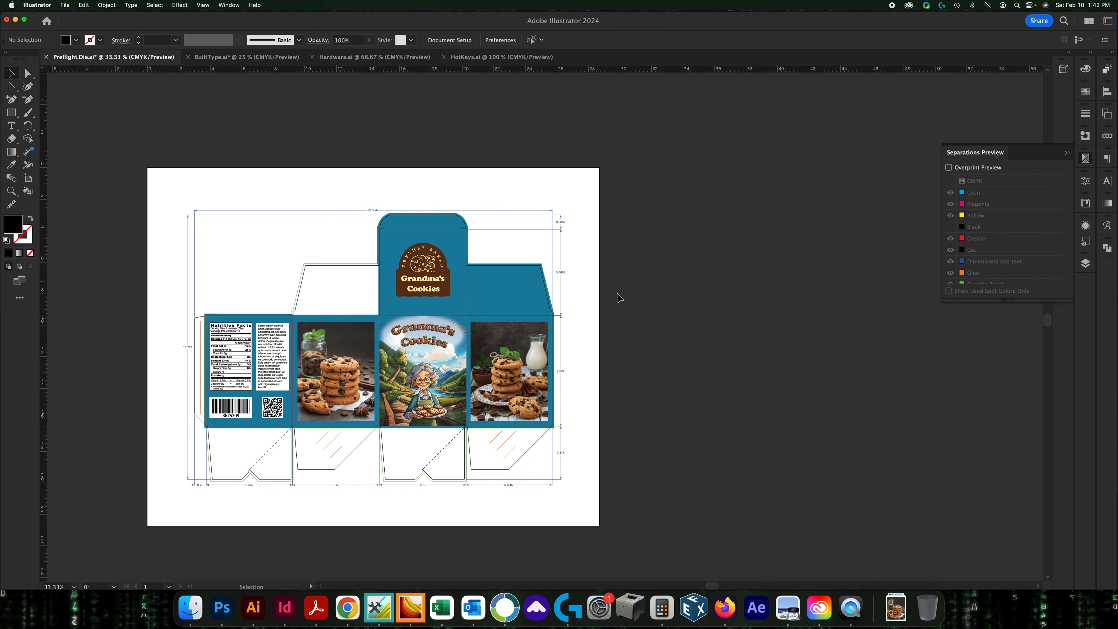
left_click(539, 288)
key("super+h")
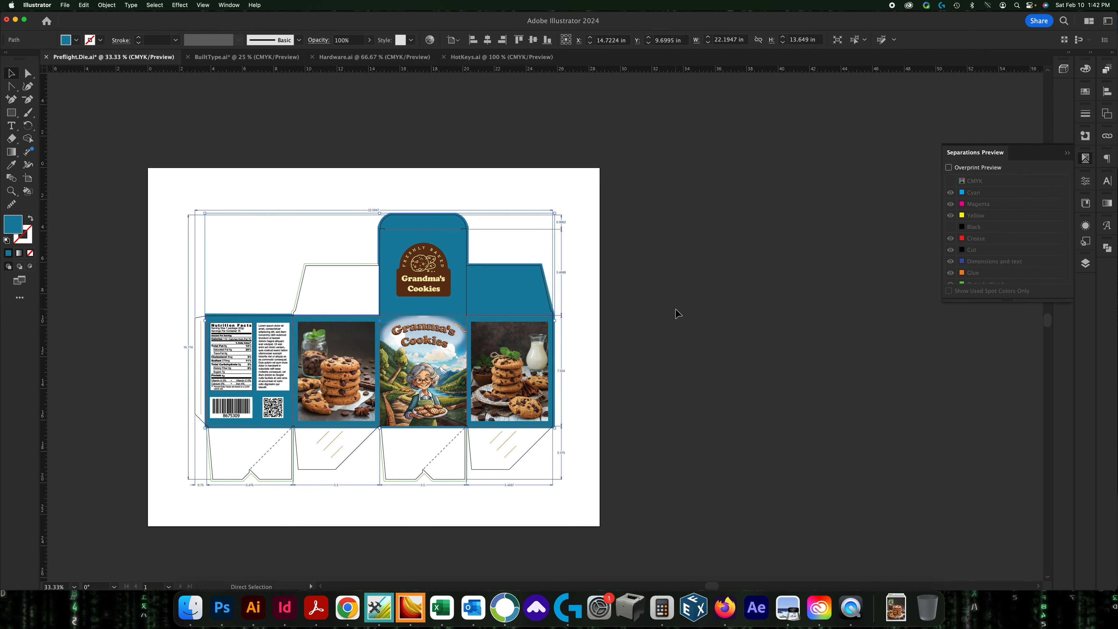
left_click(787, 263)
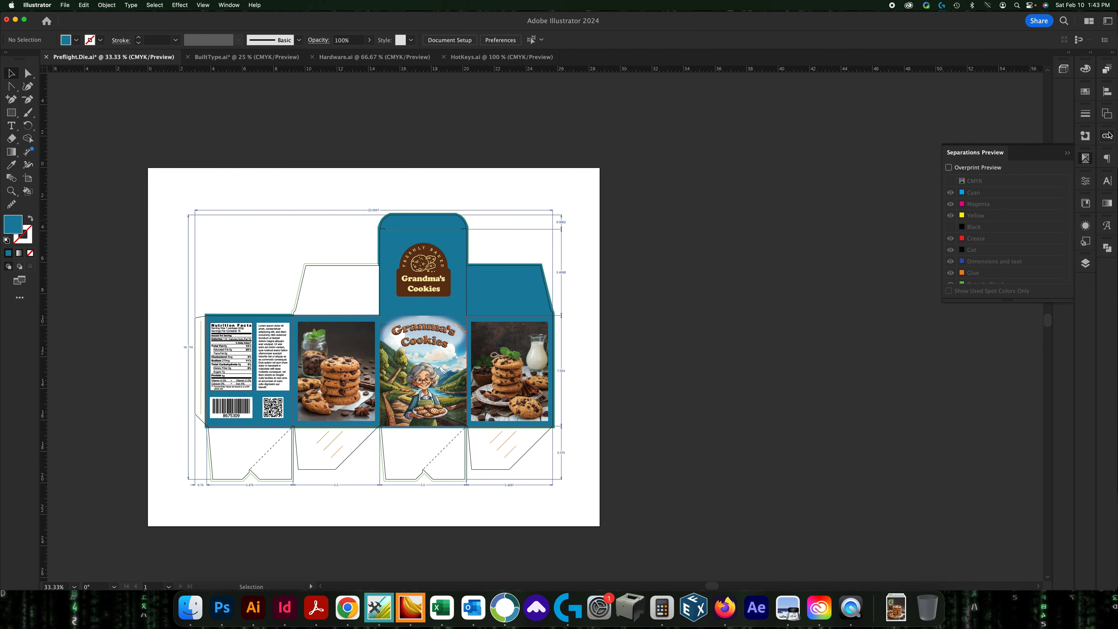
left_click(1108, 113)
left_click(1064, 212)
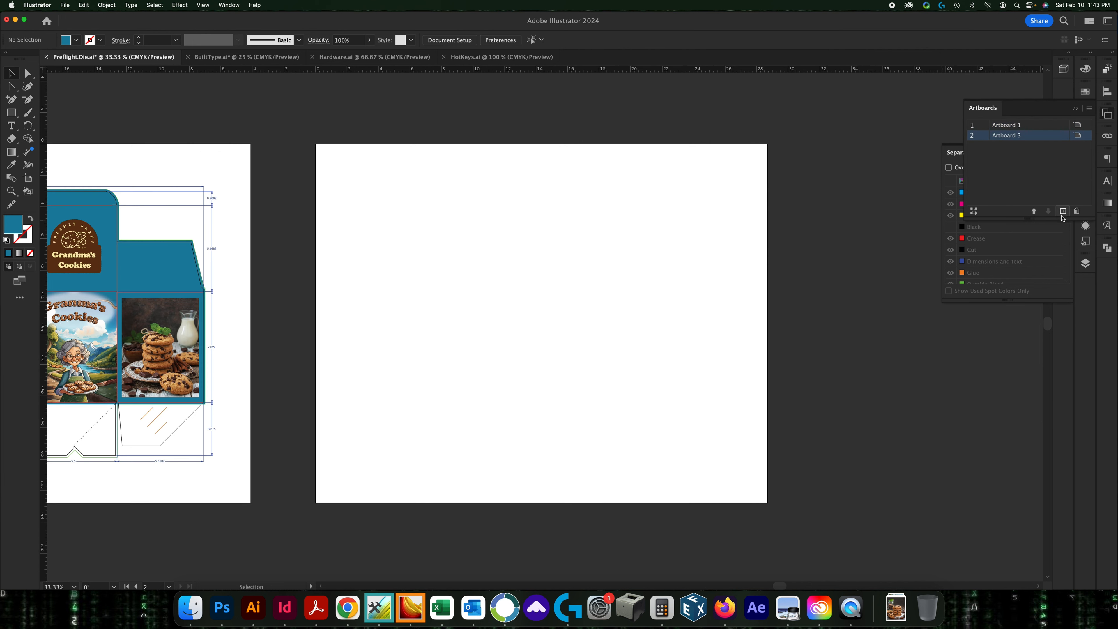
Copy the Grandma's Cookies logo from the carton's top panel and paste it in place on the new artboard.
left_click_drag(360, 318, 635, 298)
left_click(494, 238)
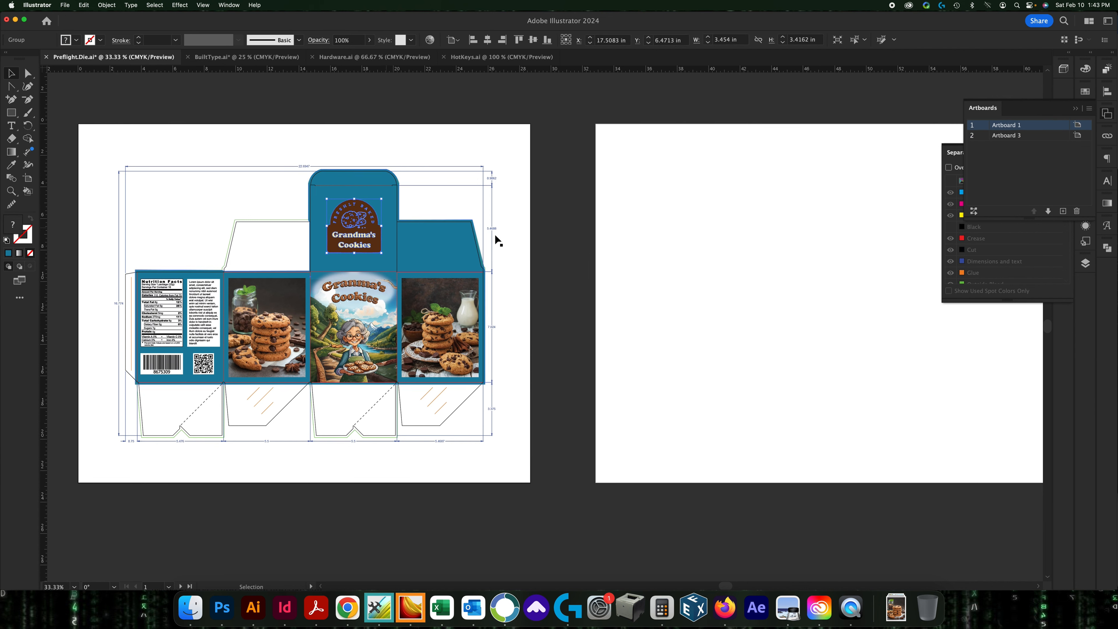
key("super+c")
scroll(631, 232, "right", 10)
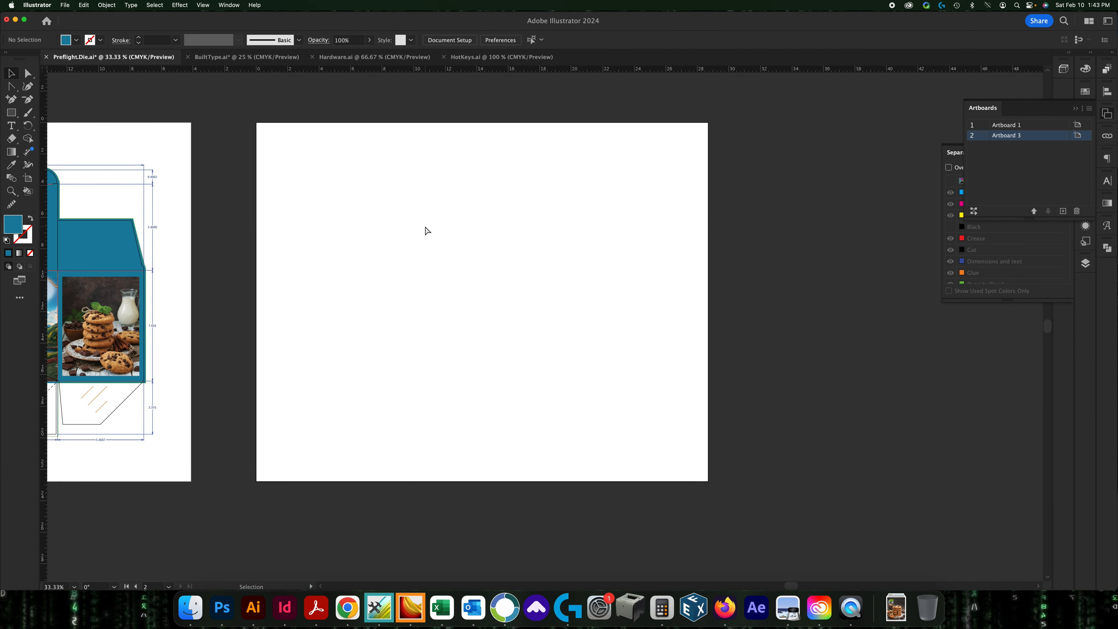
left_click(425, 230)
key("super+shift+v")
left_click(333, 245)
Compare the logo's position on both artboards, activating the carton artboard and the new one in turn.
scroll(541, 277, "left", 10)
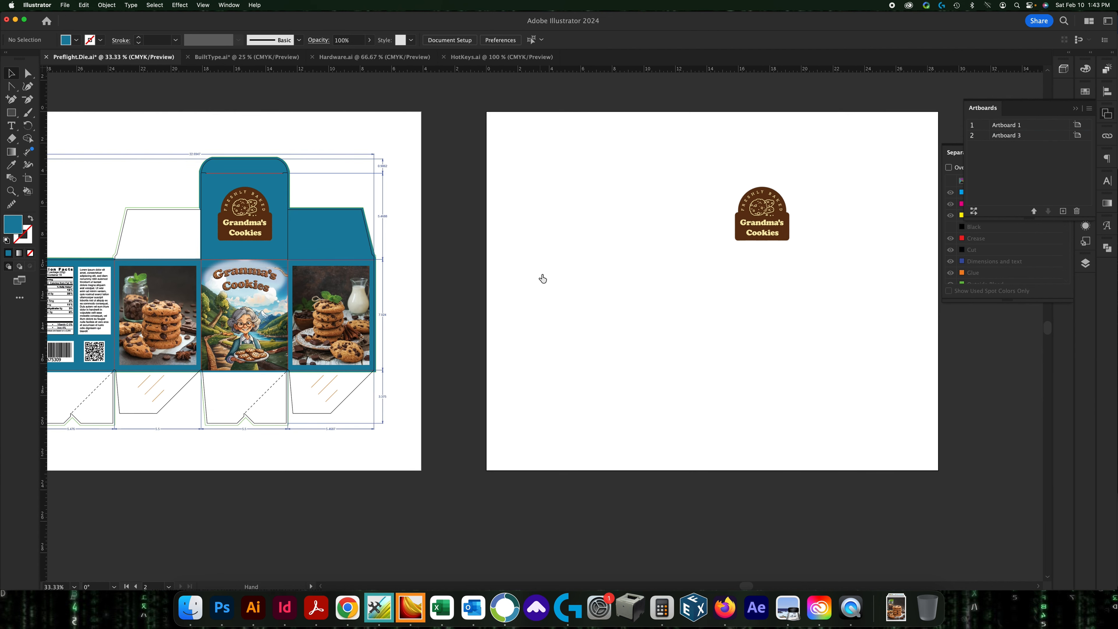
scroll(442, 283, "left", 2)
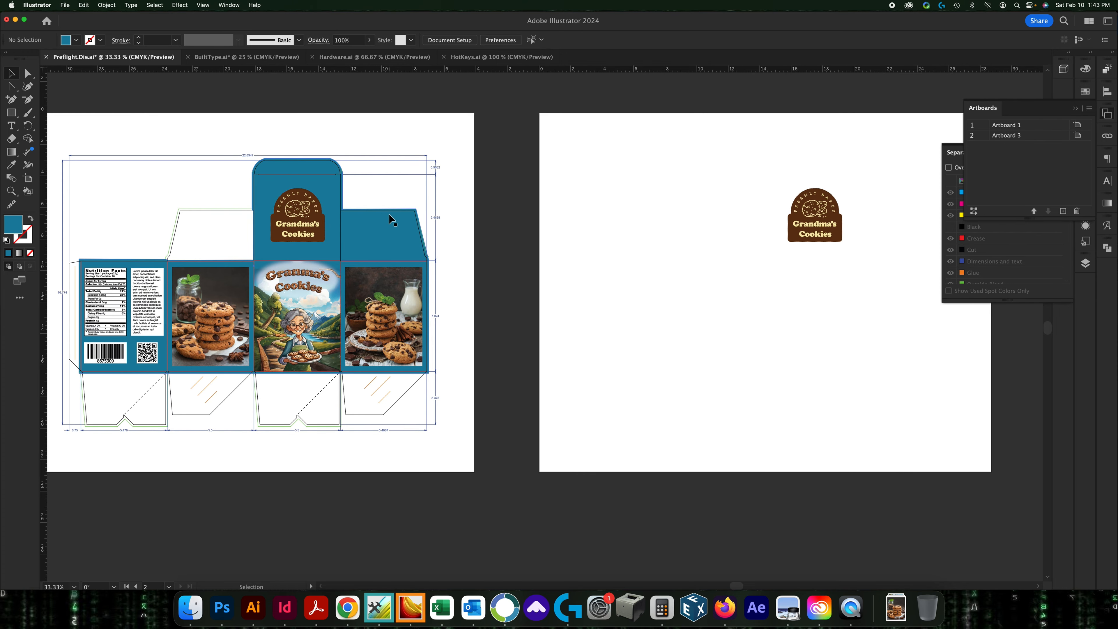
left_click(470, 212)
scroll(485, 229, "up", 2)
scroll(485, 229, "left", 3)
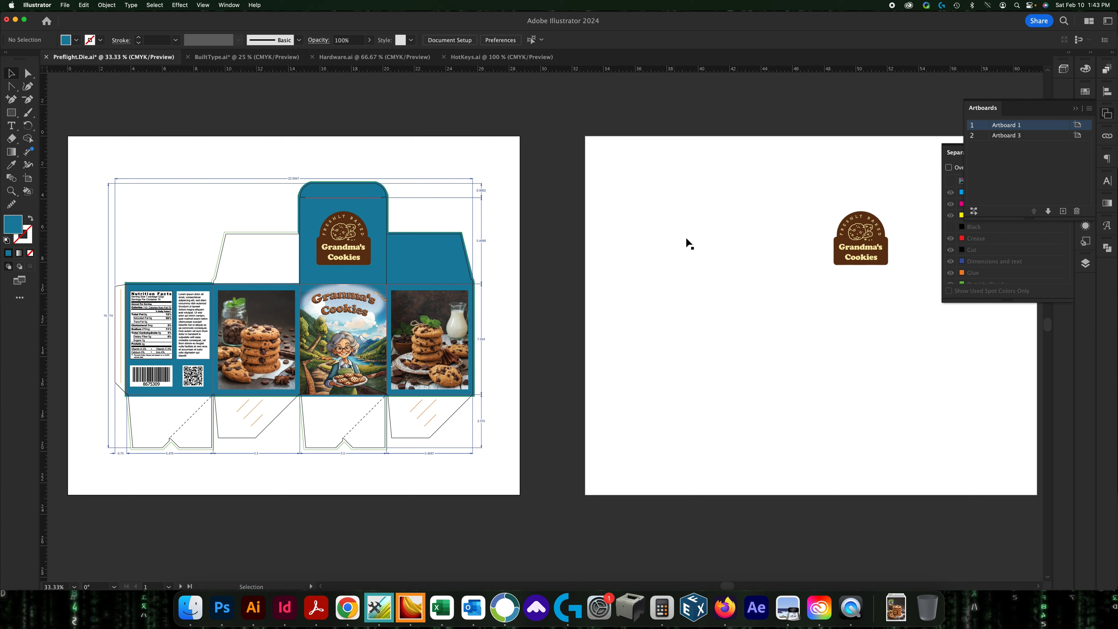
left_click(711, 236)
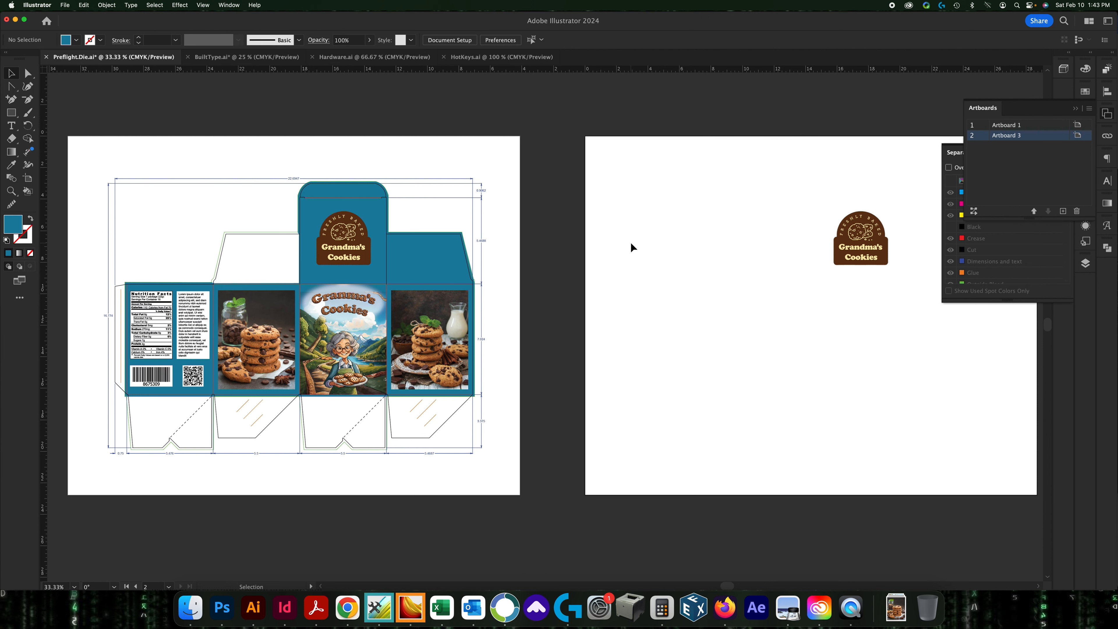
Delete the pasted logo copy from the second artboard.
scroll(547, 214, "up", 3)
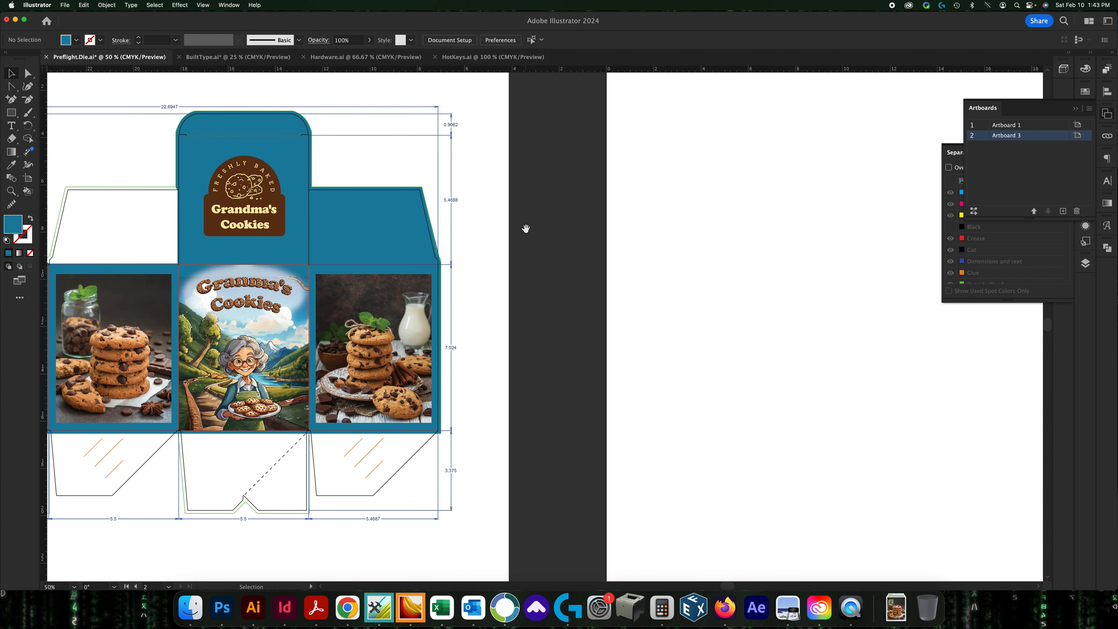
left_click_drag(879, 257, 829, 257)
left_click(529, 248)
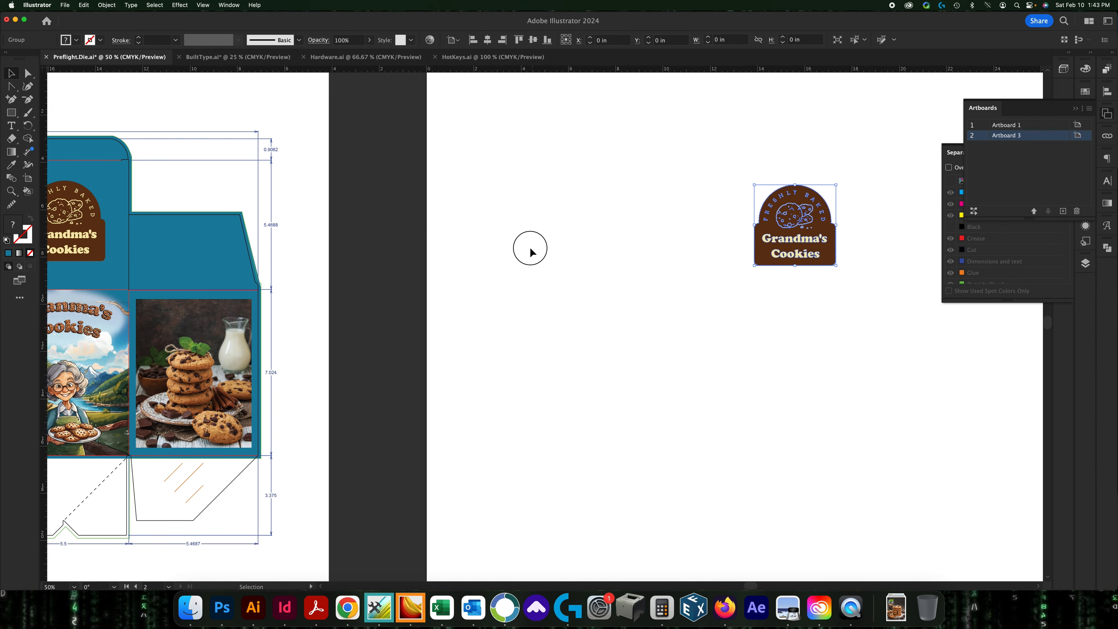
key("super+minus")
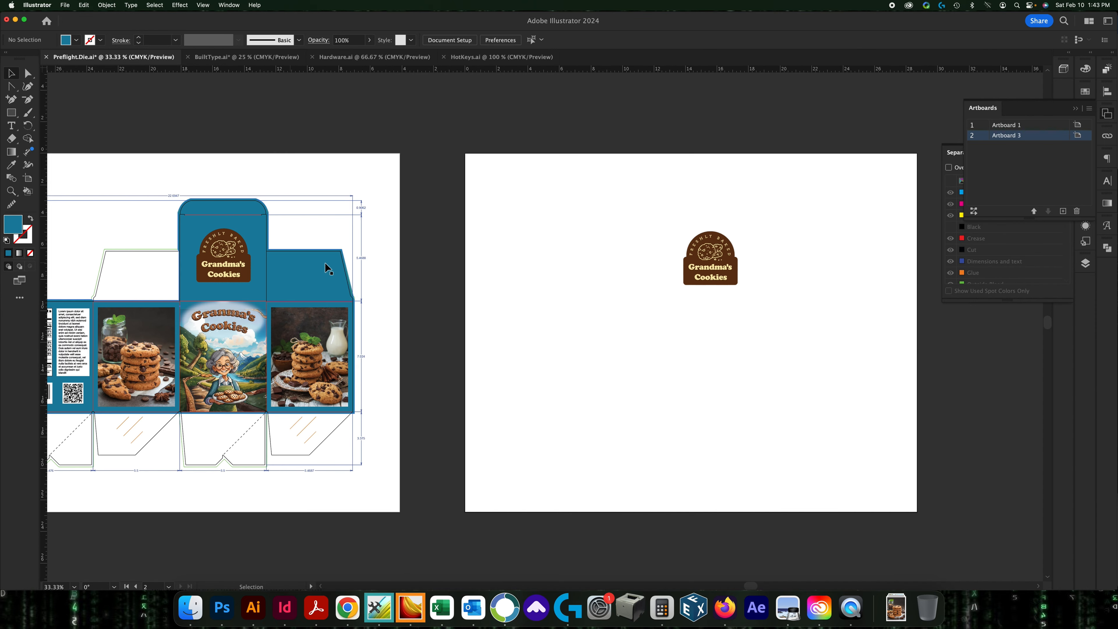
left_click(700, 268)
key("Delete")
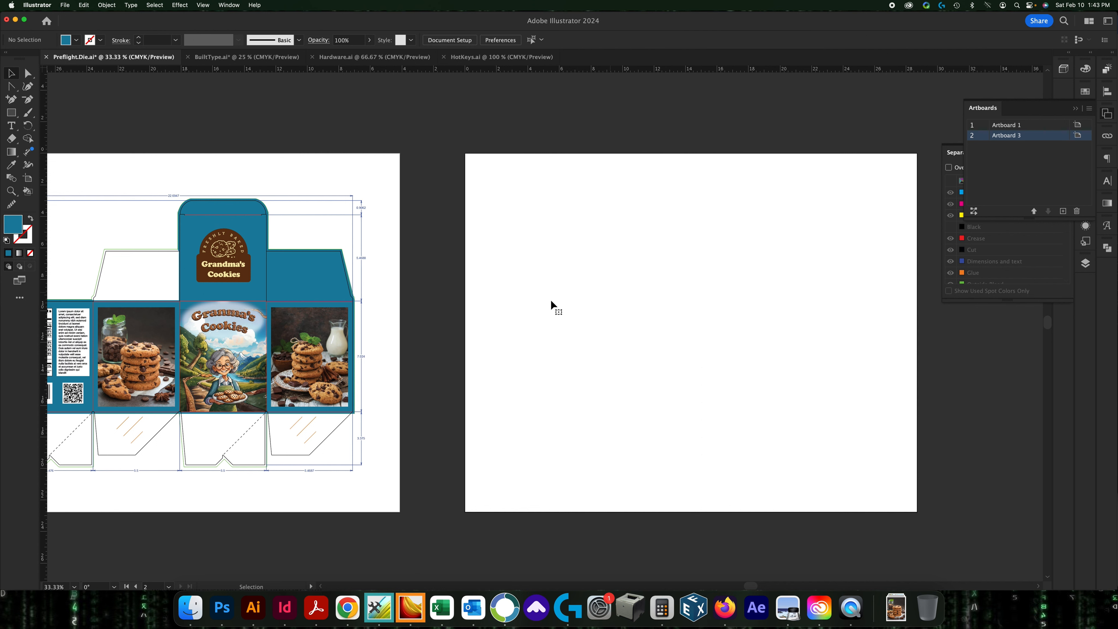
scroll(551, 307, "left", 5)
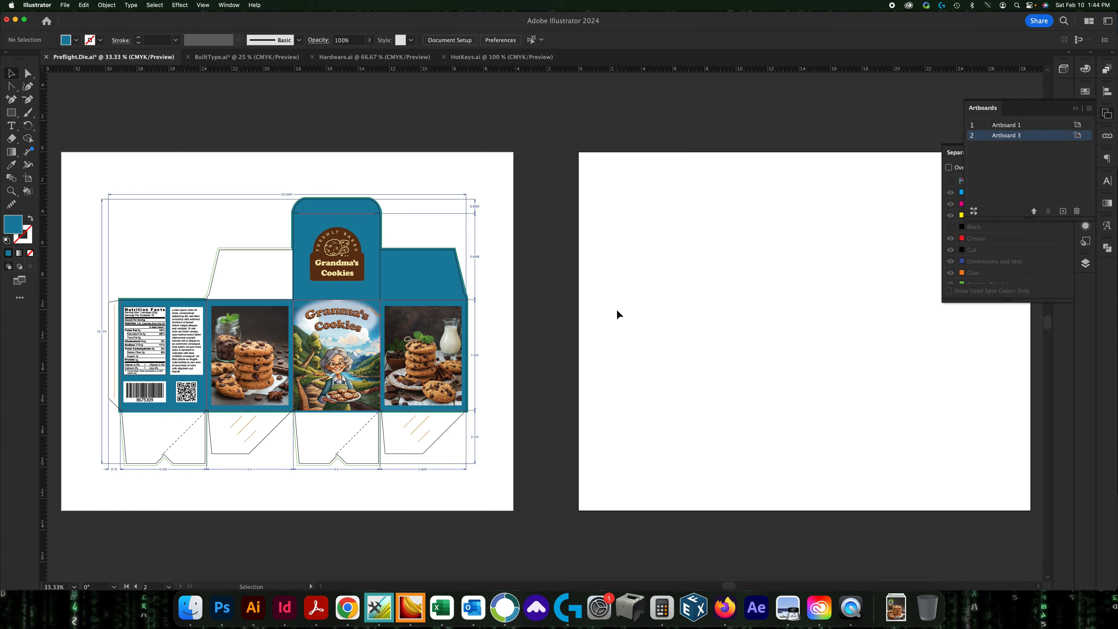
scroll(618, 311, "left", 2)
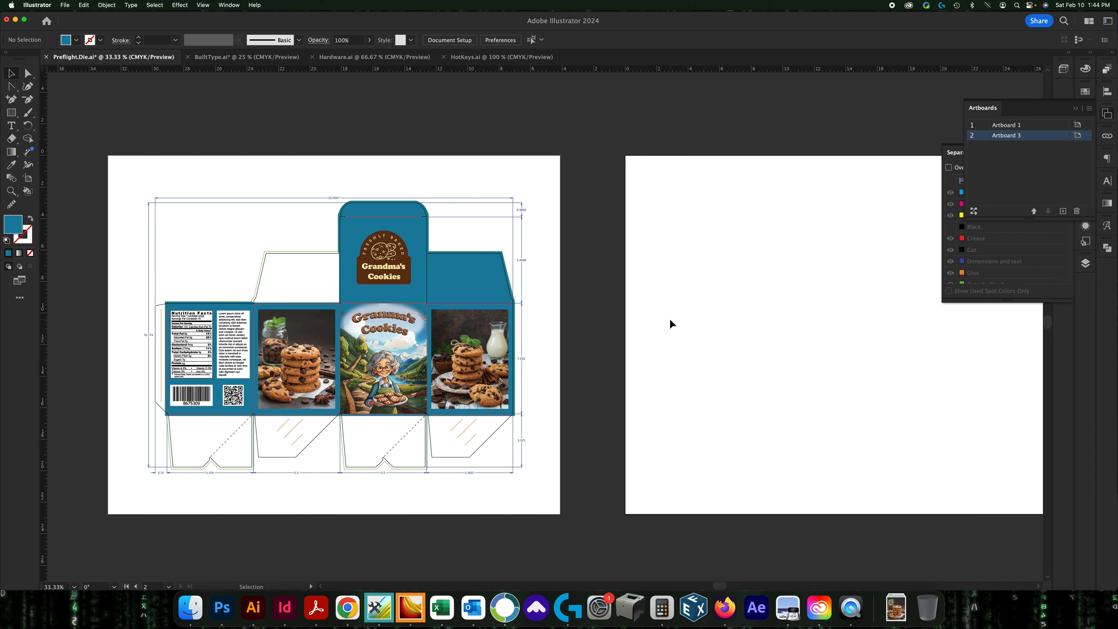
key("a")
key("v")
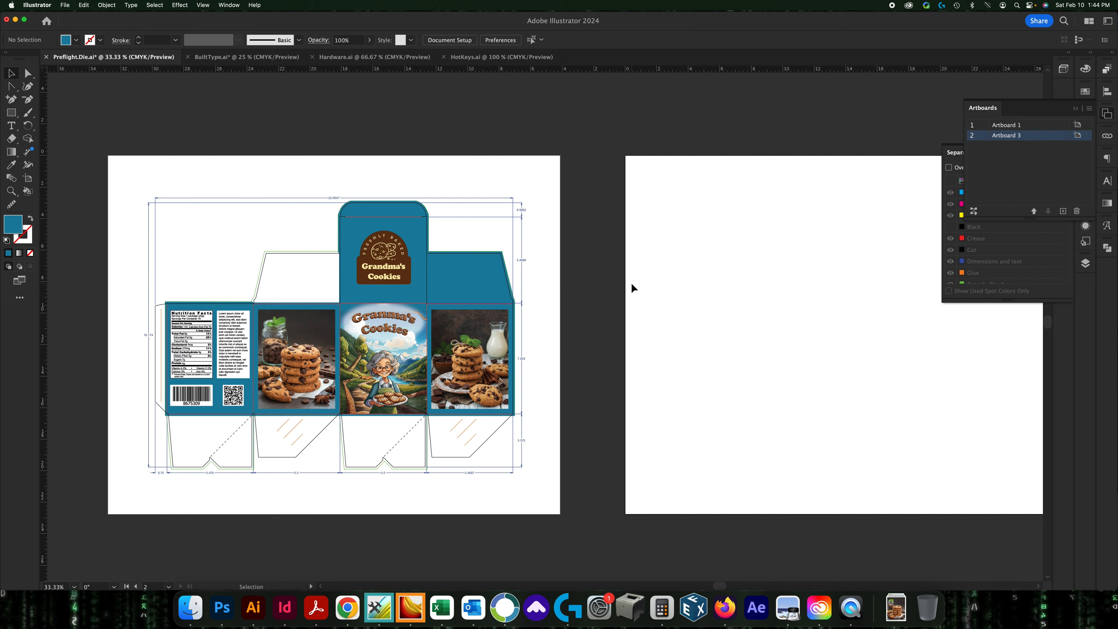